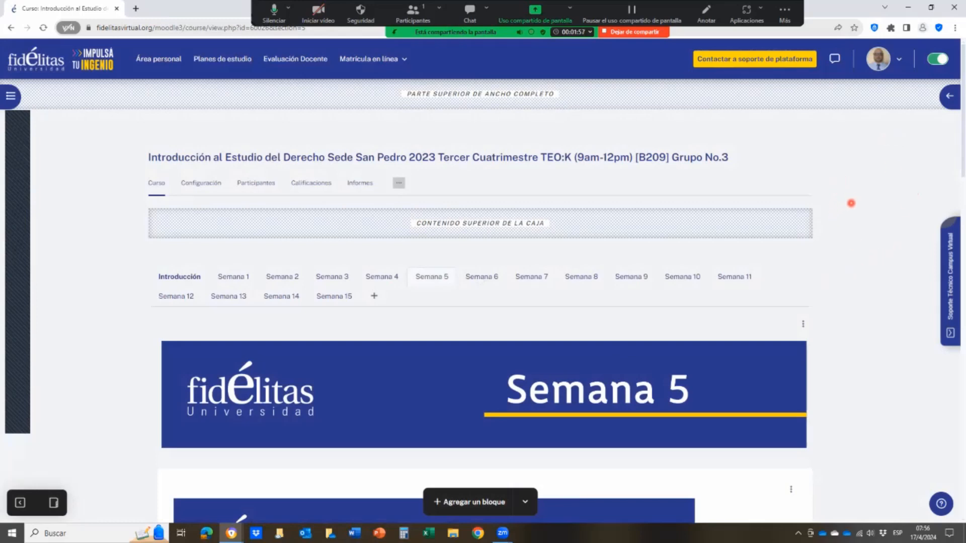
- Add a new Cuestionario activity to the end of the Semana 5 section
key("F11")
scroll(851, 242, "down", 10)
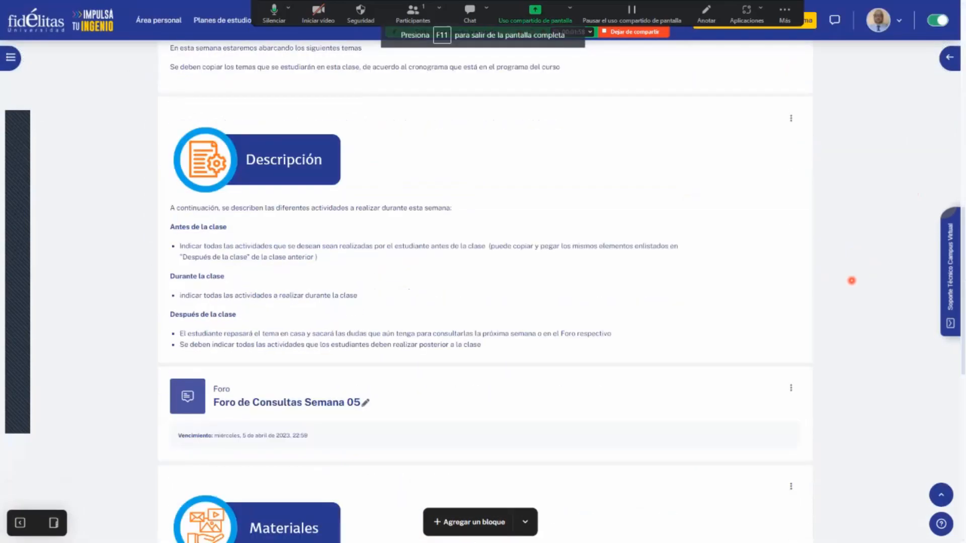
scroll(851, 280, "down", 6)
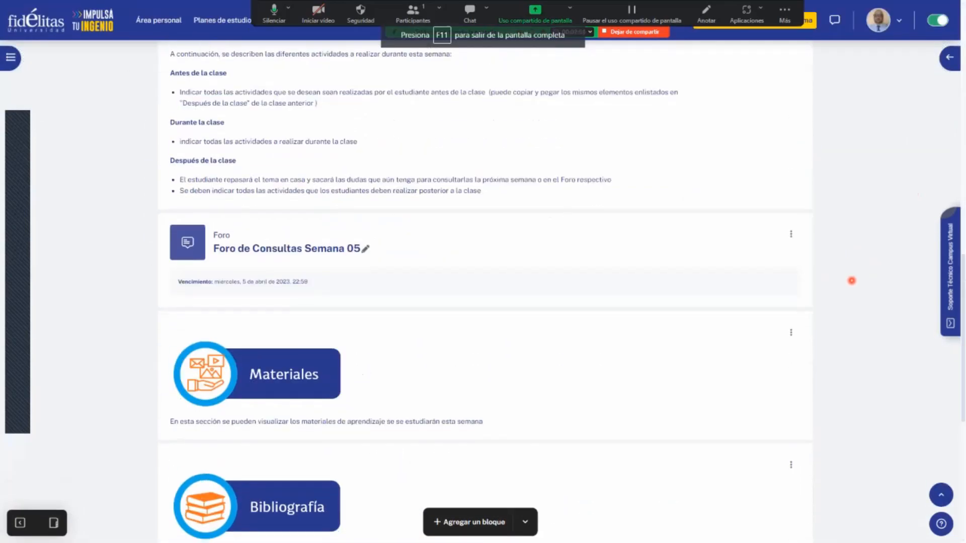
scroll(852, 280, "down", 5)
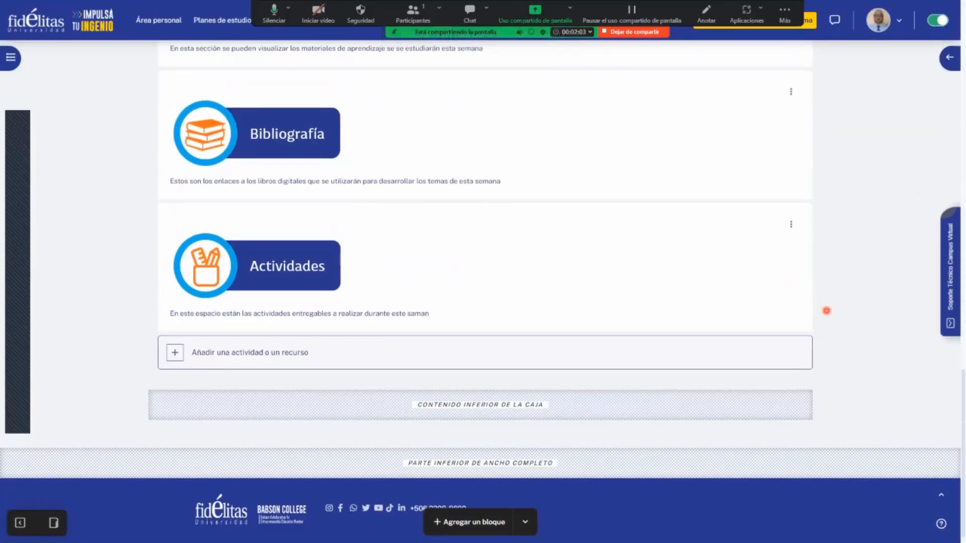
key("ctrl+plus")
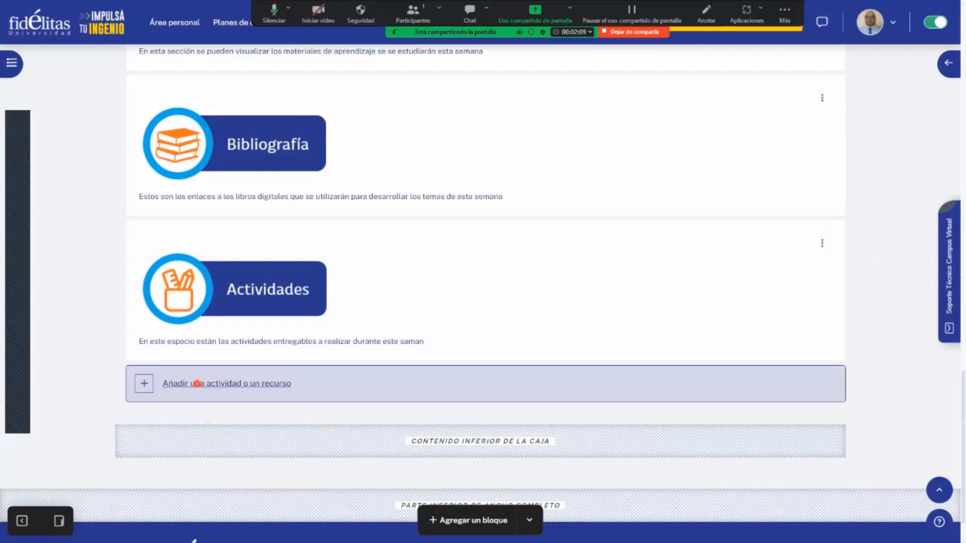
left_click(197, 384)
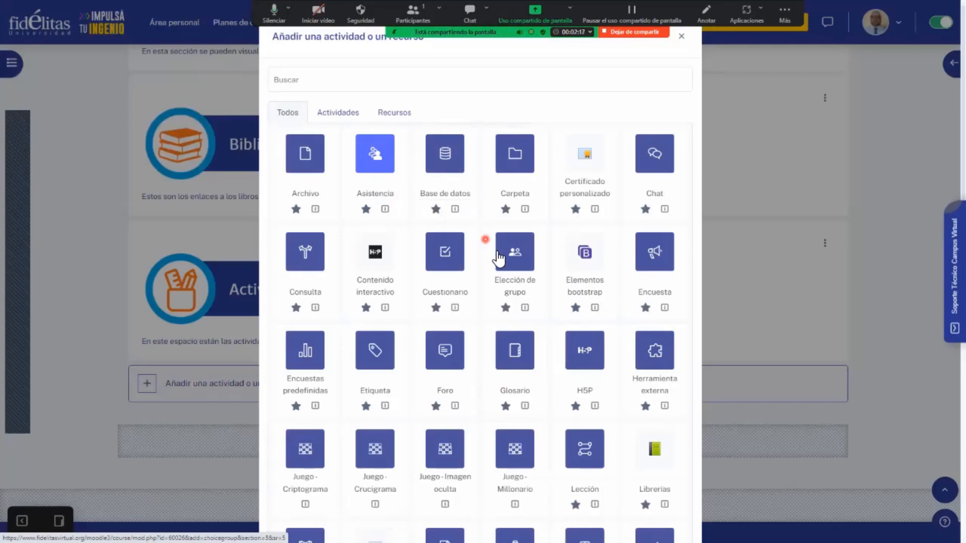
left_click(448, 253)
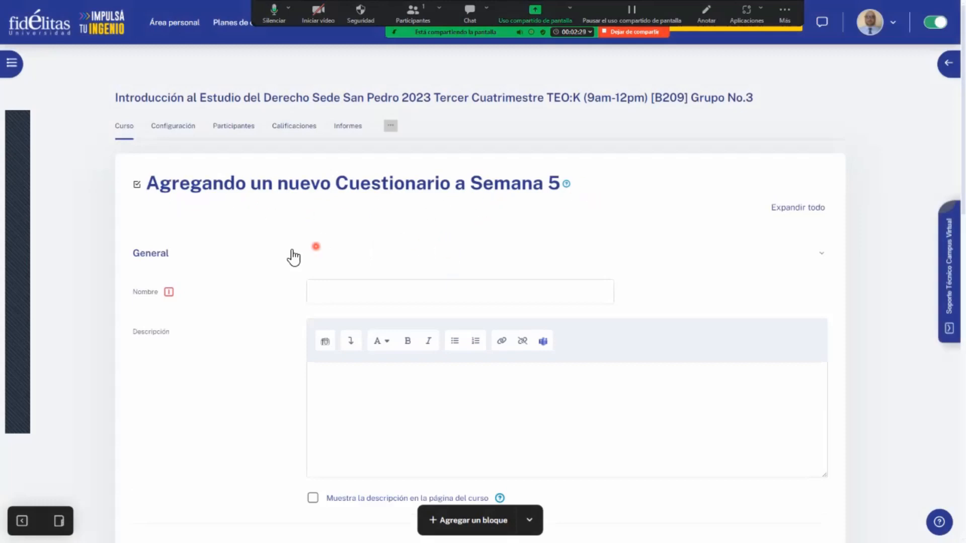
- Expand all settings sections of the new quiz form and look over the available options
scroll(286, 250, "down", 5)
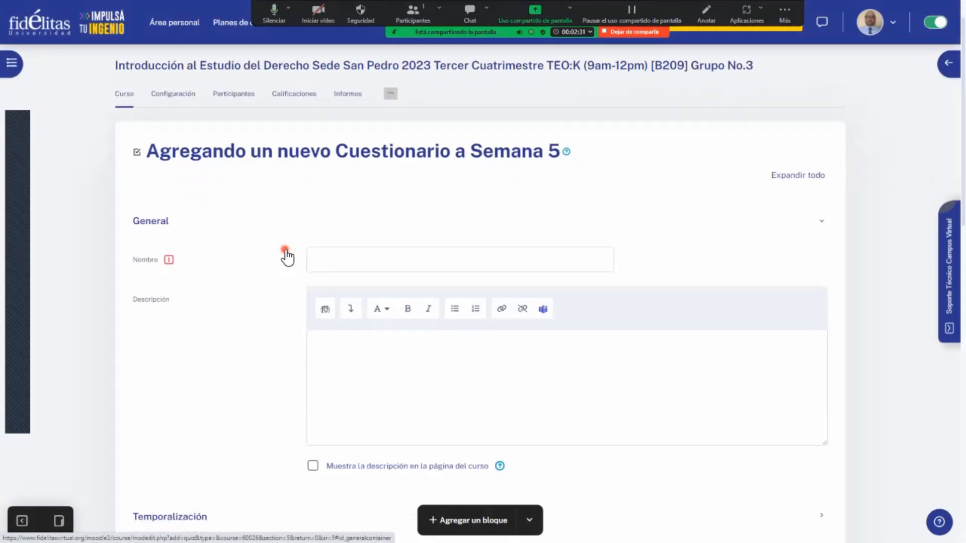
scroll(286, 249, "down", 10)
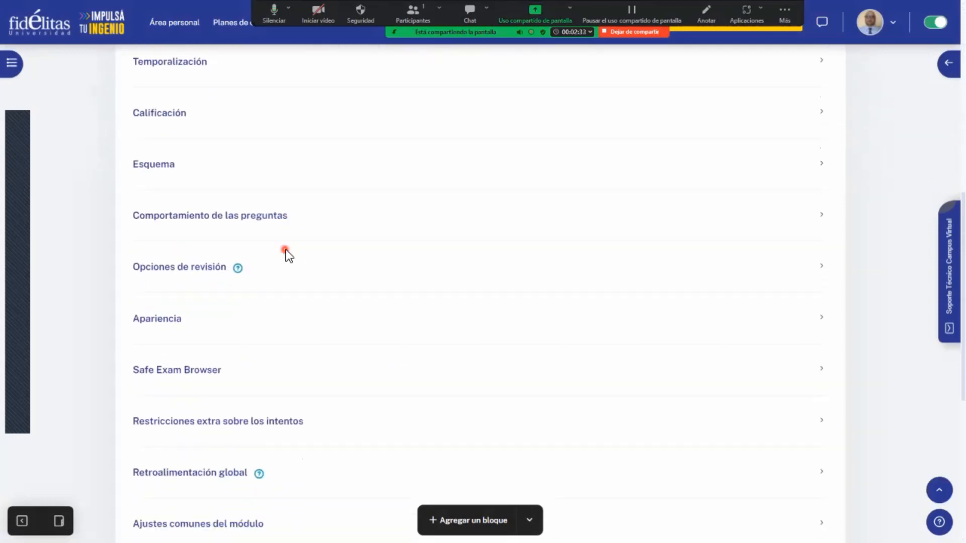
scroll(468, 315, "up", 15)
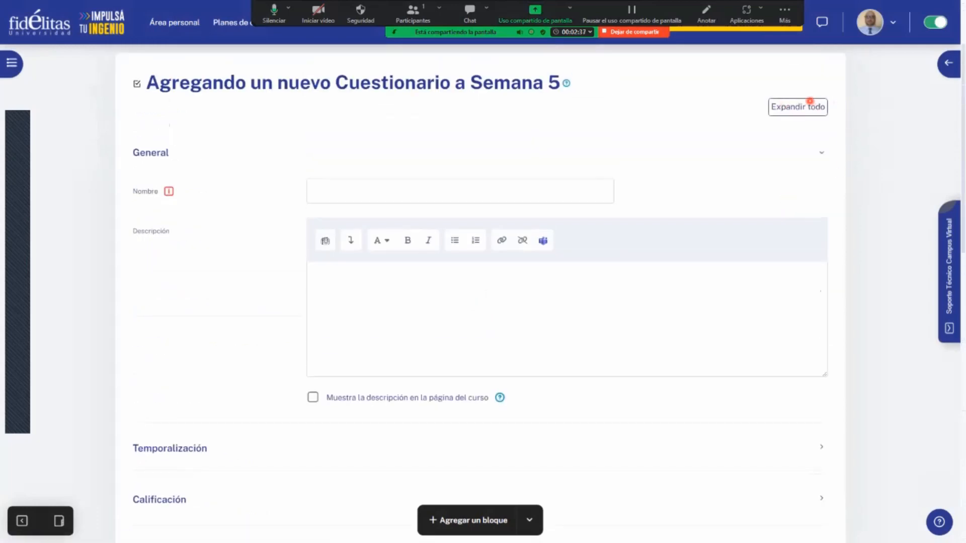
left_click(797, 106)
scroll(487, 305, "down", 8)
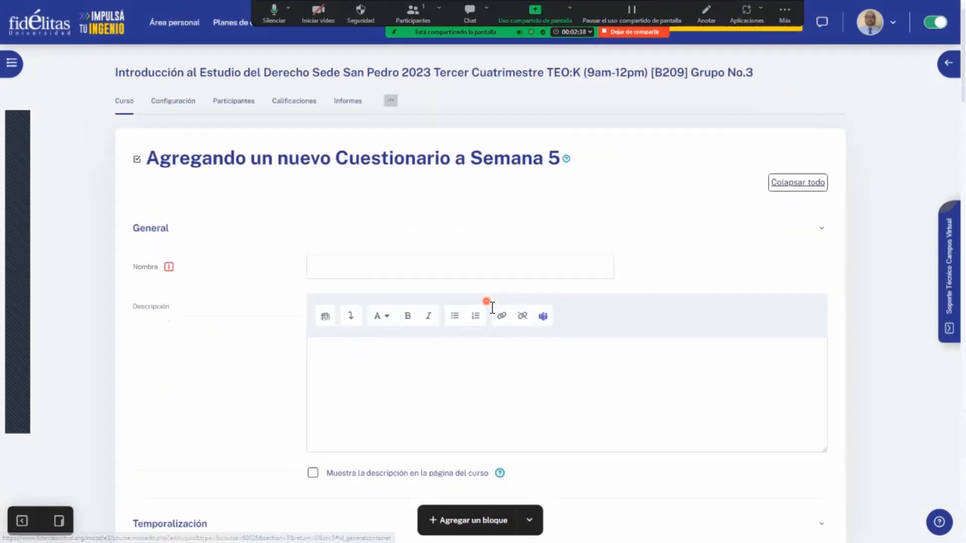
scroll(489, 303, "down", 3)
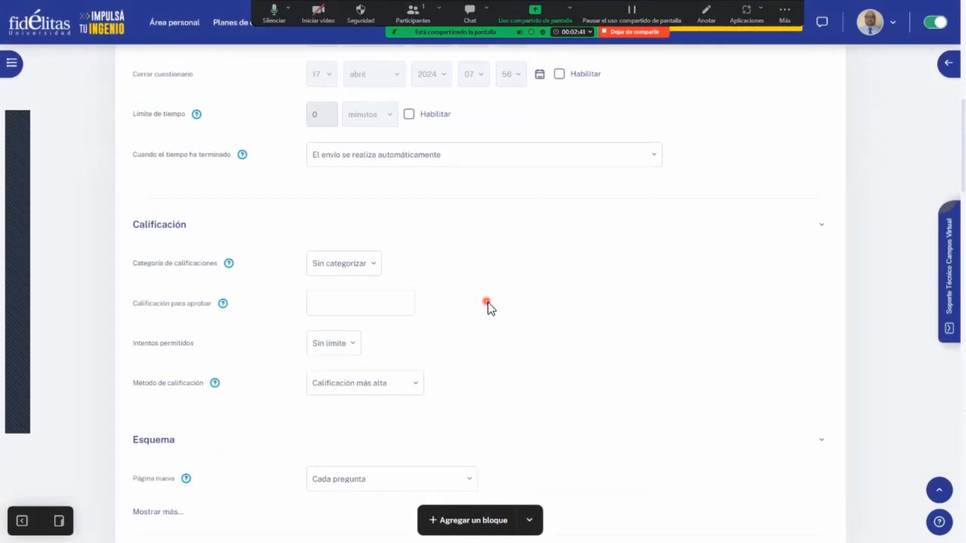
scroll(489, 303, "up", 7)
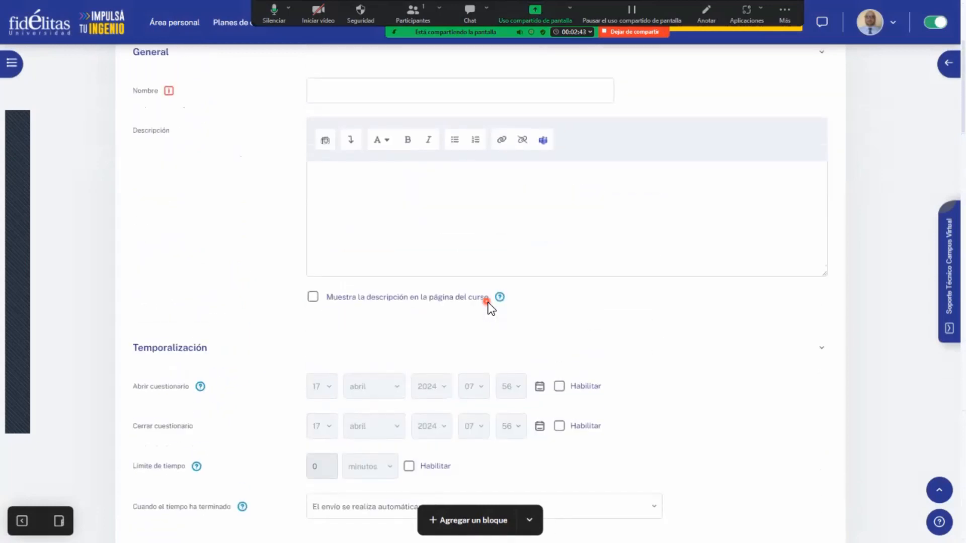
scroll(488, 303, "up", 2)
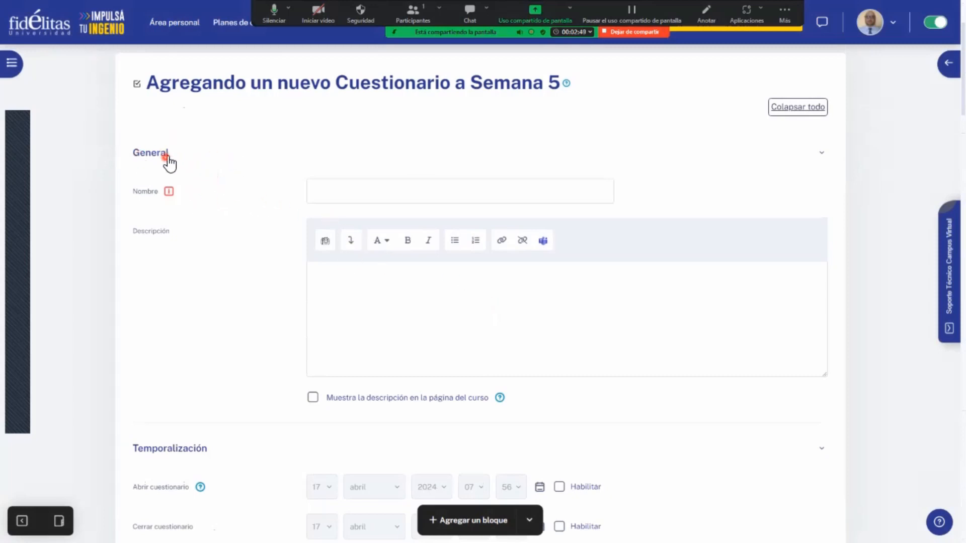
- Name the quiz "I Prueba Parcial"
left_click(347, 193)
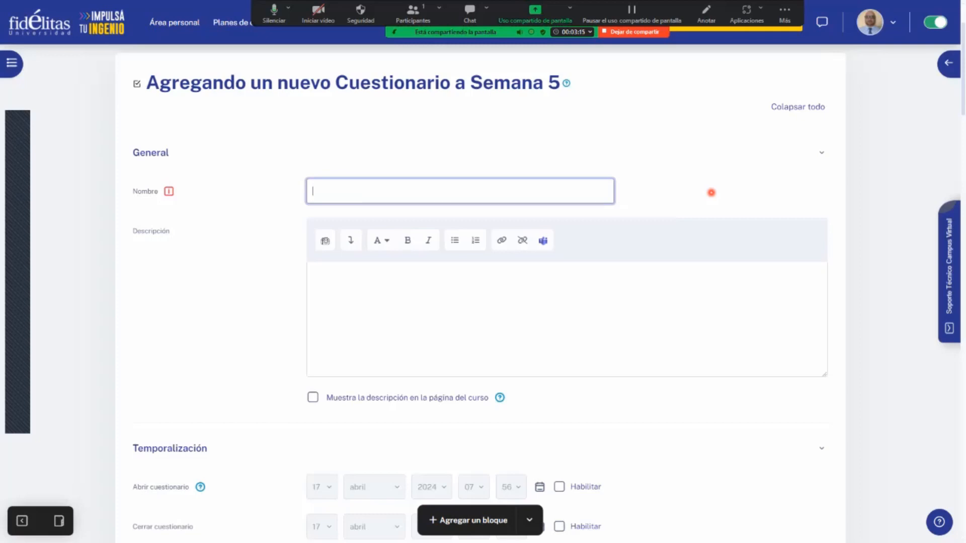
type("lparic")
key("BackSpace")
key("BackSpace")
key("BackSpace")
key("BackSpace")
key("BackSpace")
type("Prueba Parcial")
- Paste the general test instructions into the description and format their title as a large, underlined, centred heading
left_click(497, 329)
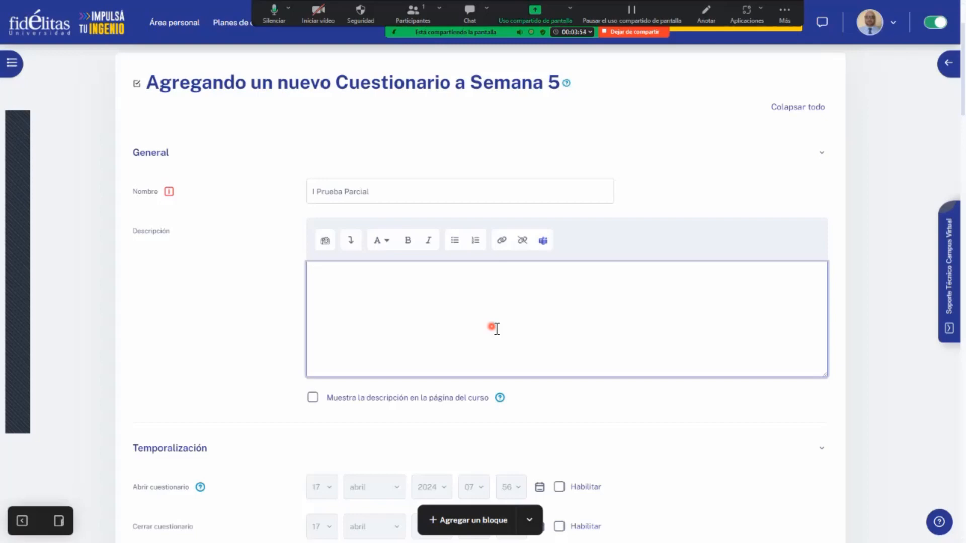
key("ctrl+v")
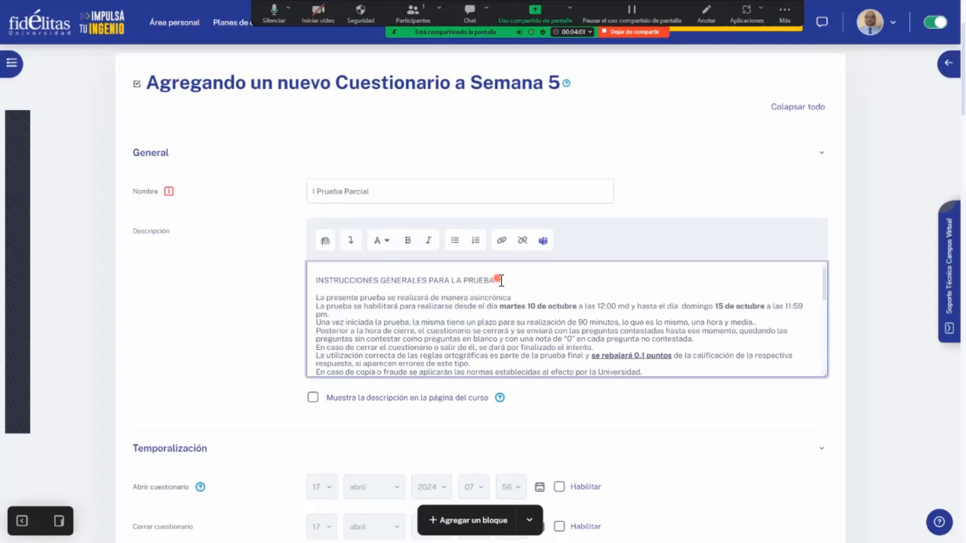
left_click_drag(497, 281, 308, 285)
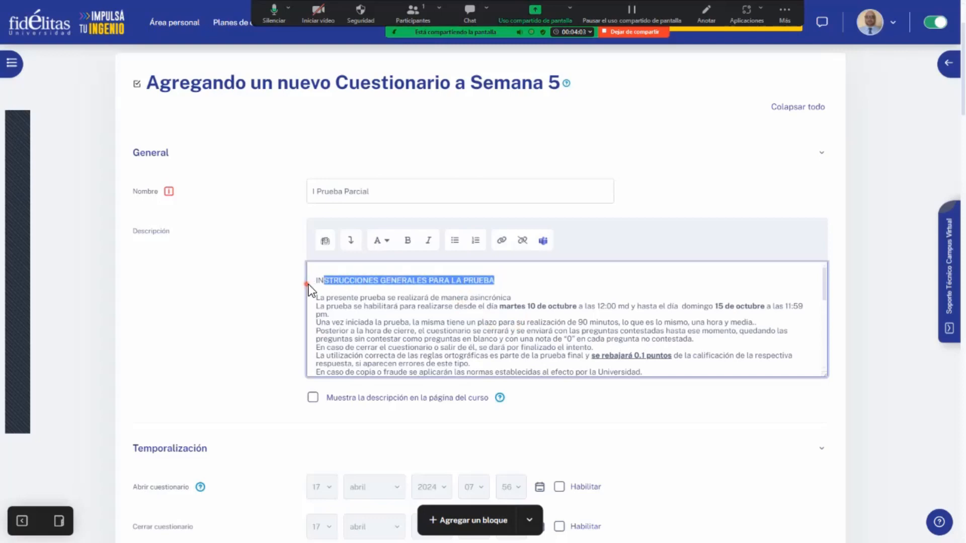
left_click(352, 243)
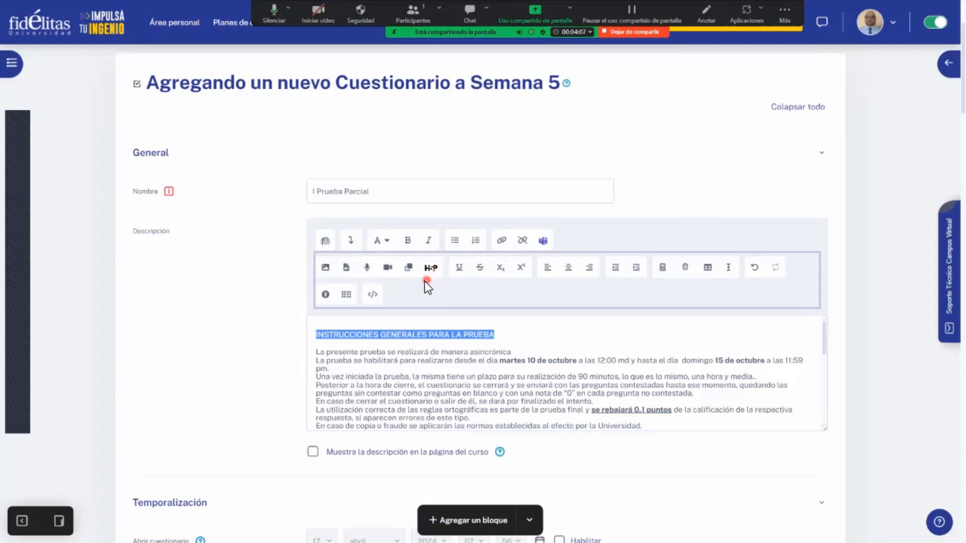
left_click(388, 242)
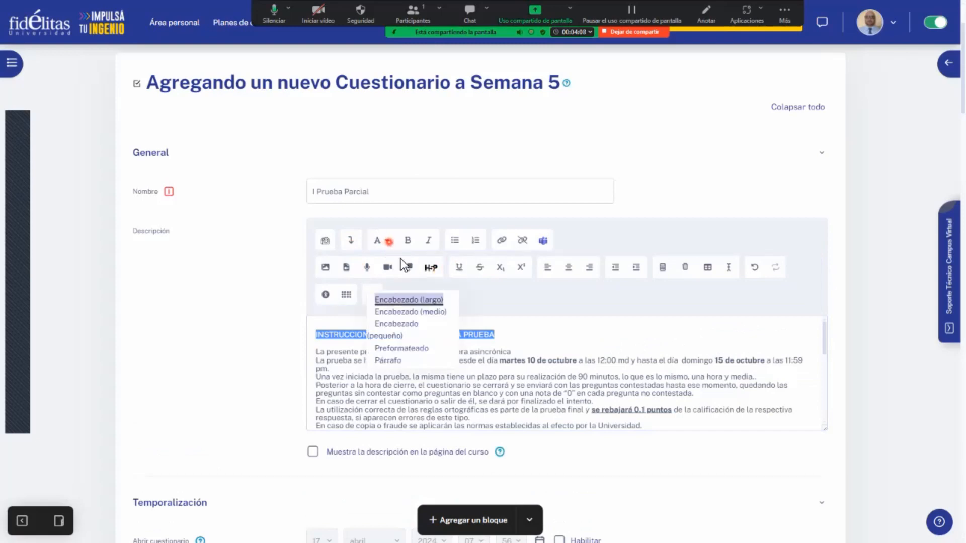
left_click(414, 300)
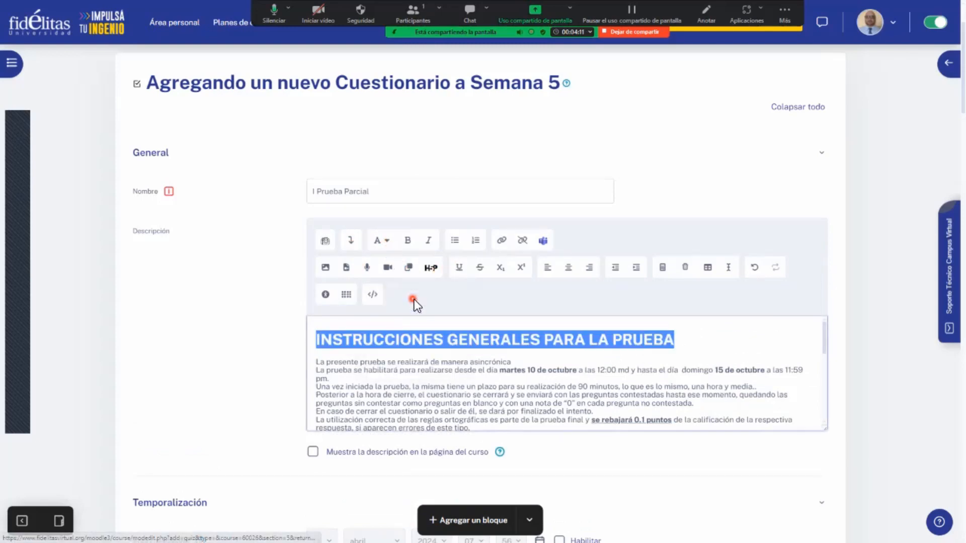
left_click(434, 272)
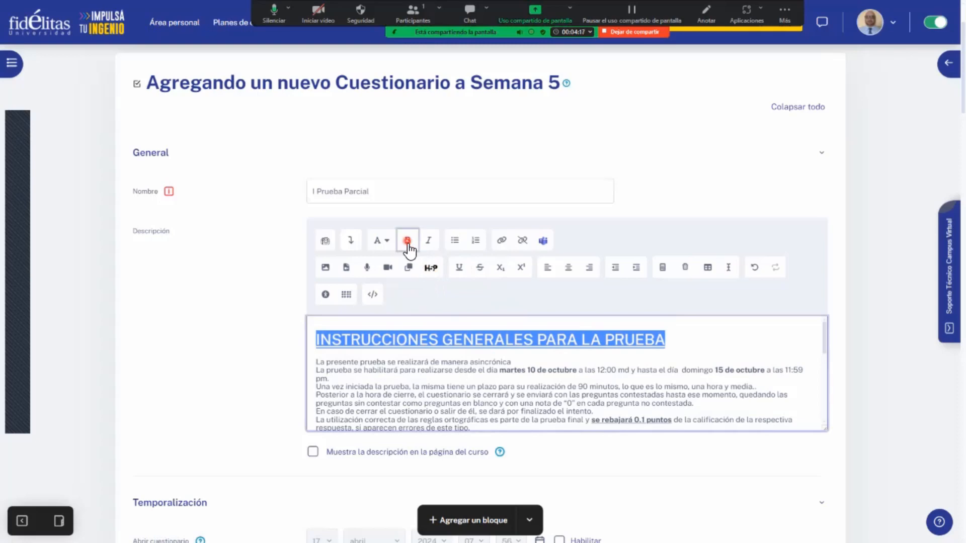
left_click(569, 268)
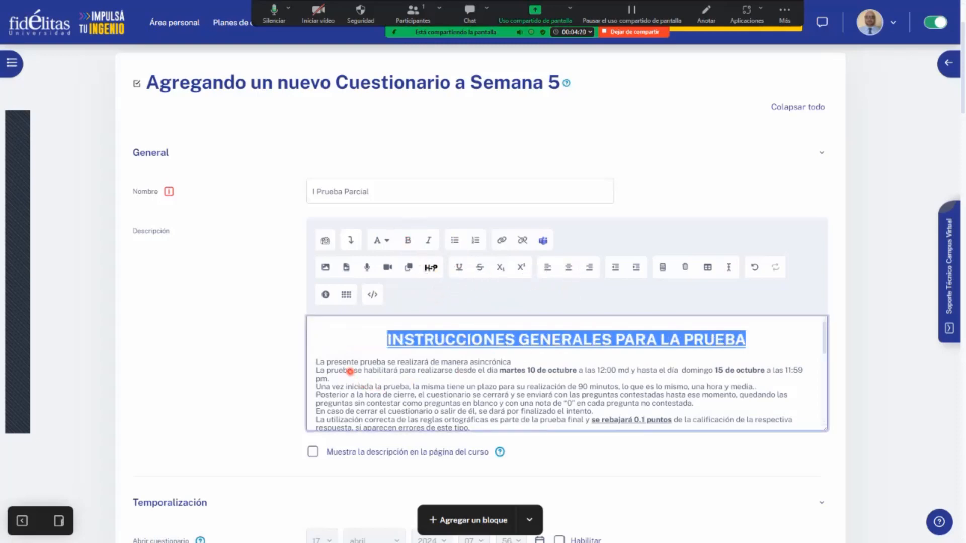
- Turn all the instruction paragraphs below the description's heading into a numbered list
left_click(315, 361)
left_click_drag(317, 361, 520, 475)
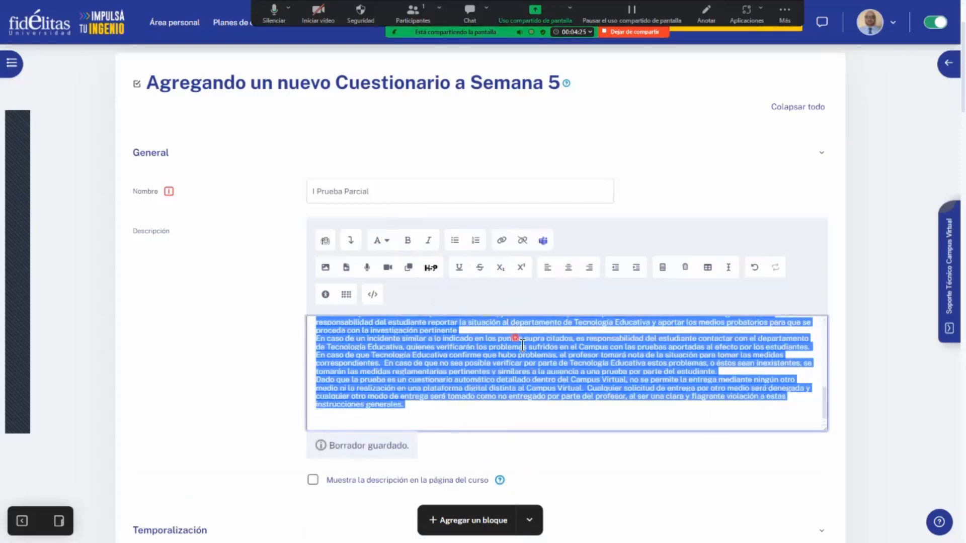
left_click(475, 241)
scroll(475, 366, "up", 10)
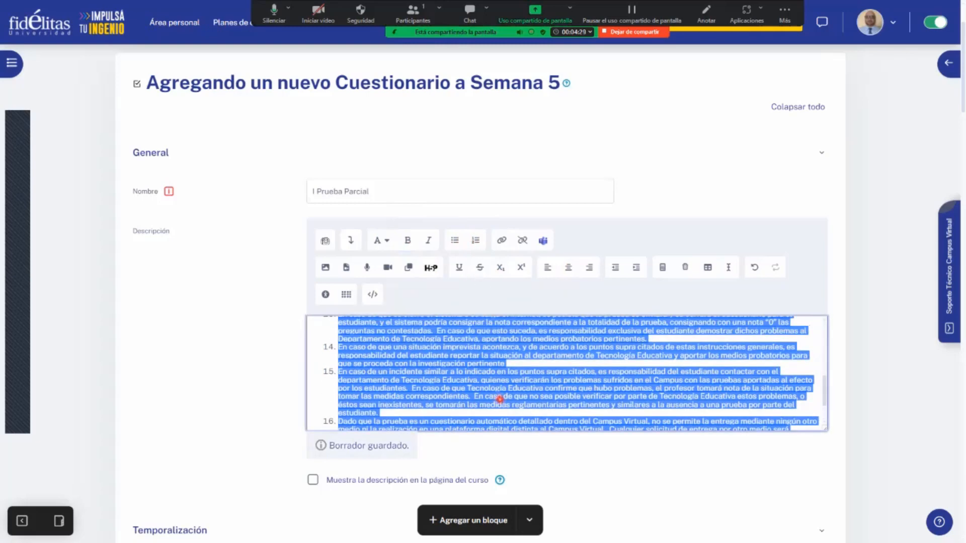
left_click(500, 397)
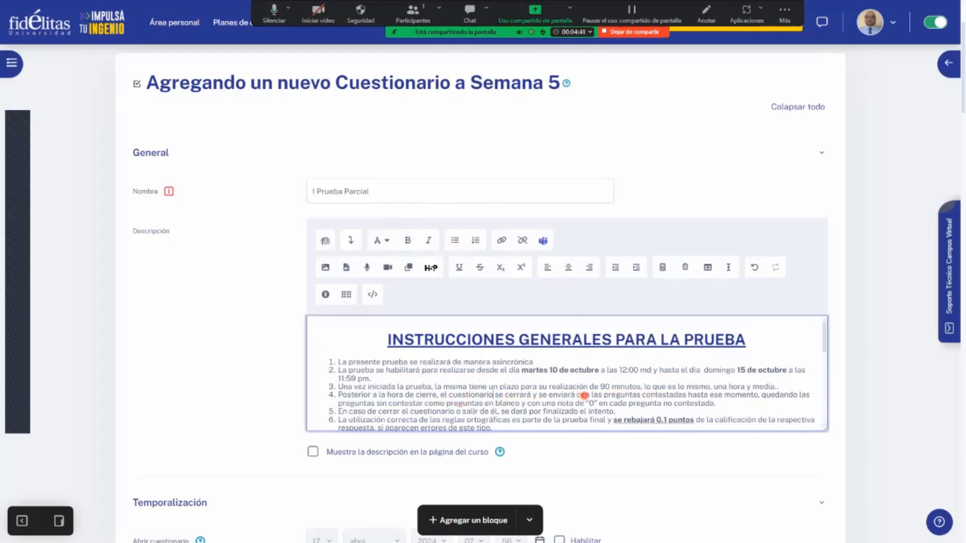
- Review the numbered test instructions in the description from the first item to the last
scroll(597, 395, "down", 2)
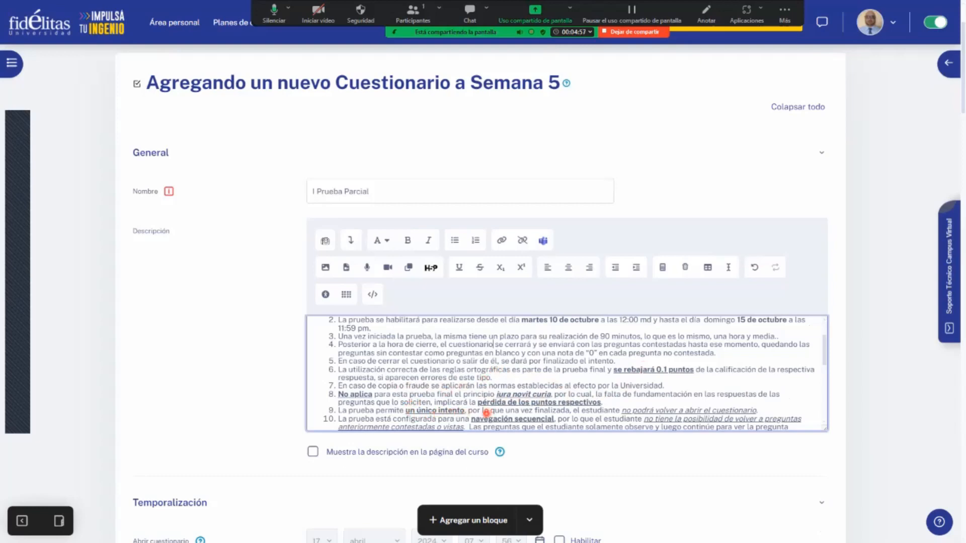
scroll(476, 400, "down", 2)
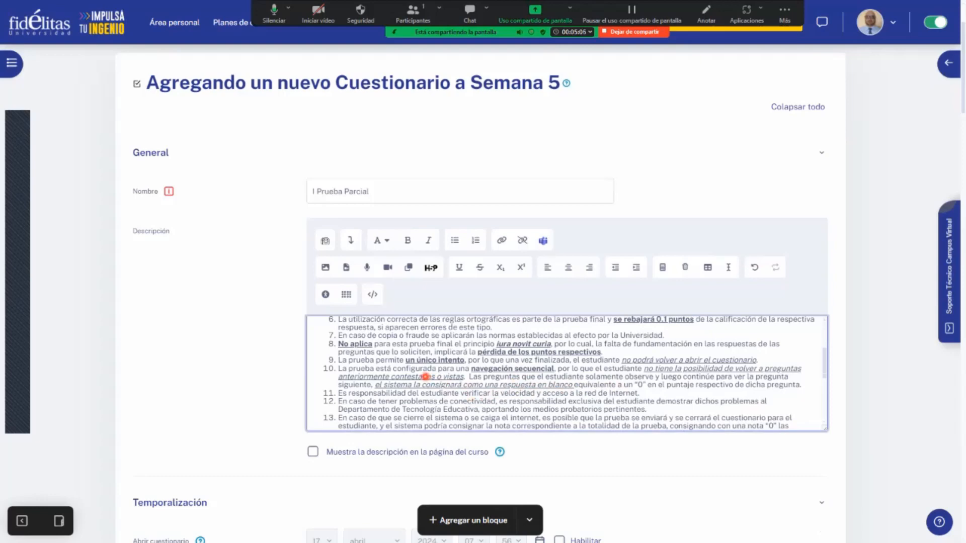
scroll(425, 377, "down", 1)
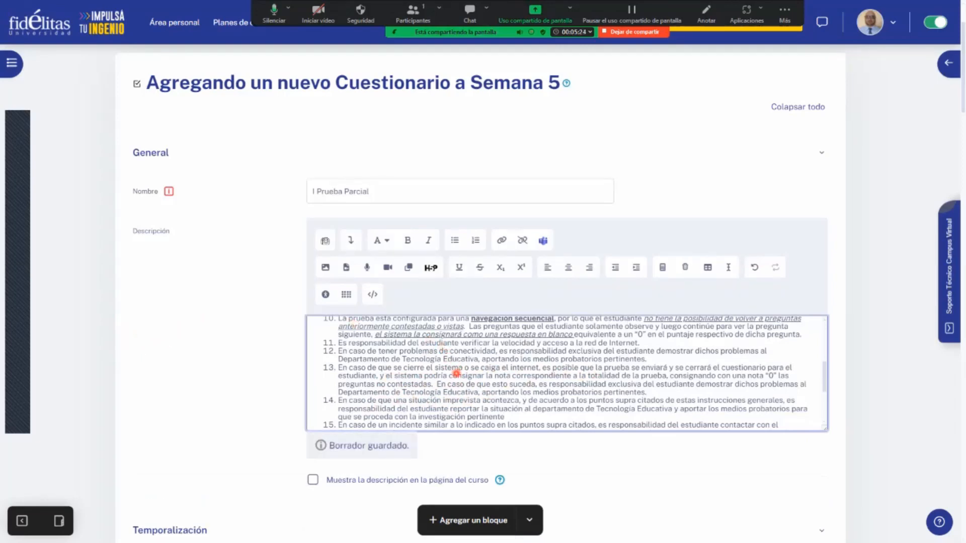
scroll(461, 369, "up", 10)
scroll(456, 374, "down", 10)
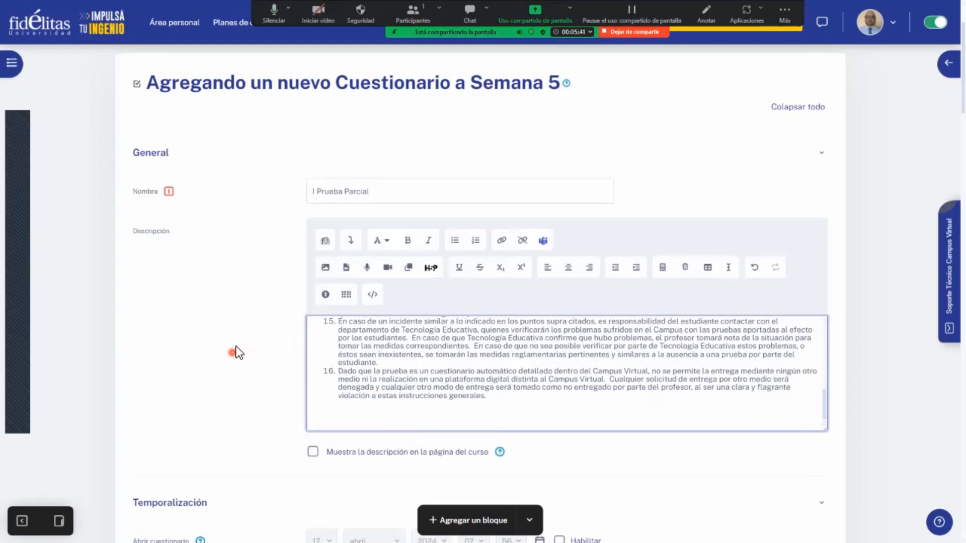
scroll(534, 397, "up", 1)
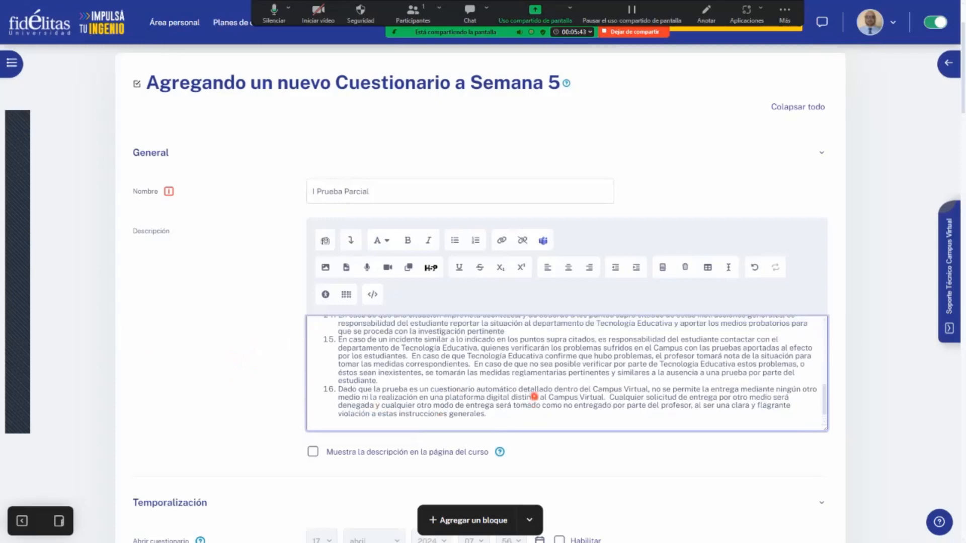
scroll(534, 397, "up", 10)
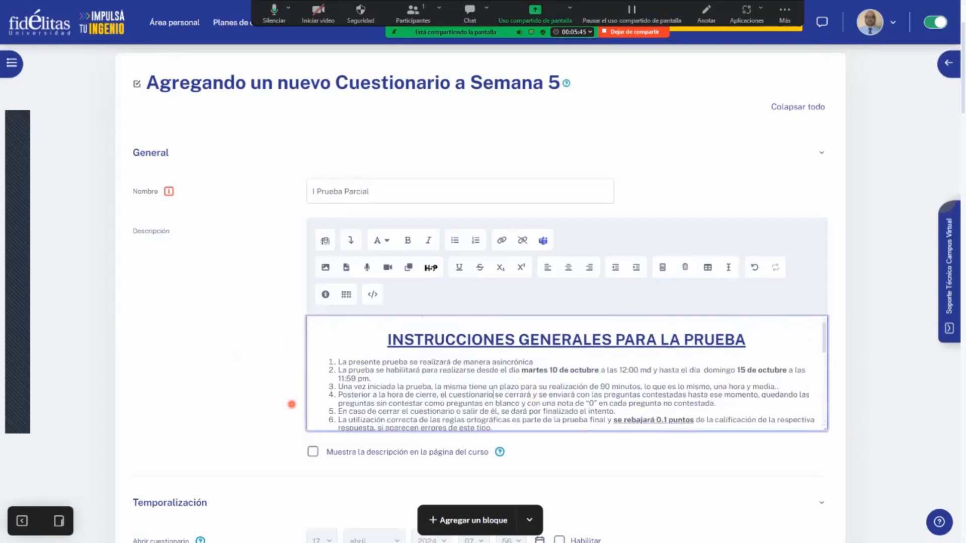
- Enable the quiz's opening date in the Temporalización settings
scroll(272, 424, "down", 1)
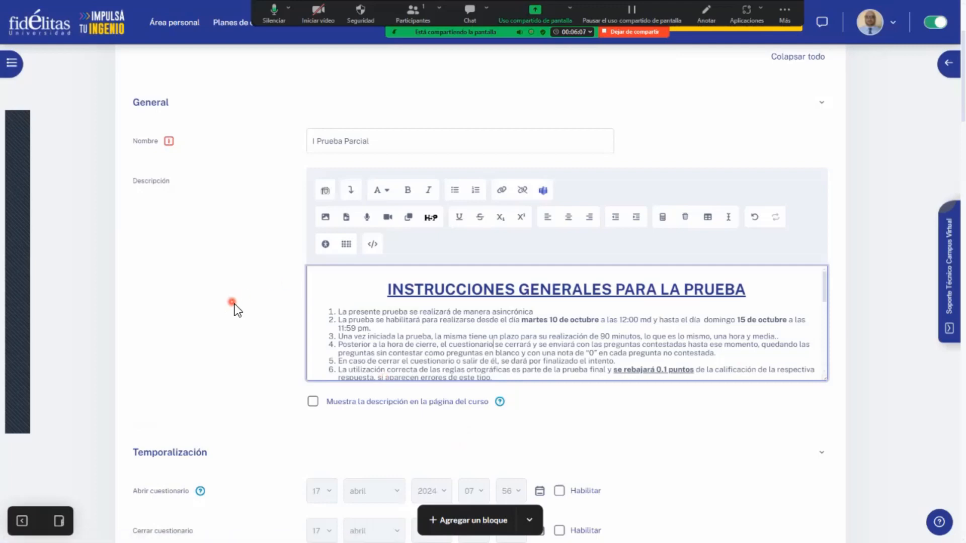
scroll(235, 304, "down", 1)
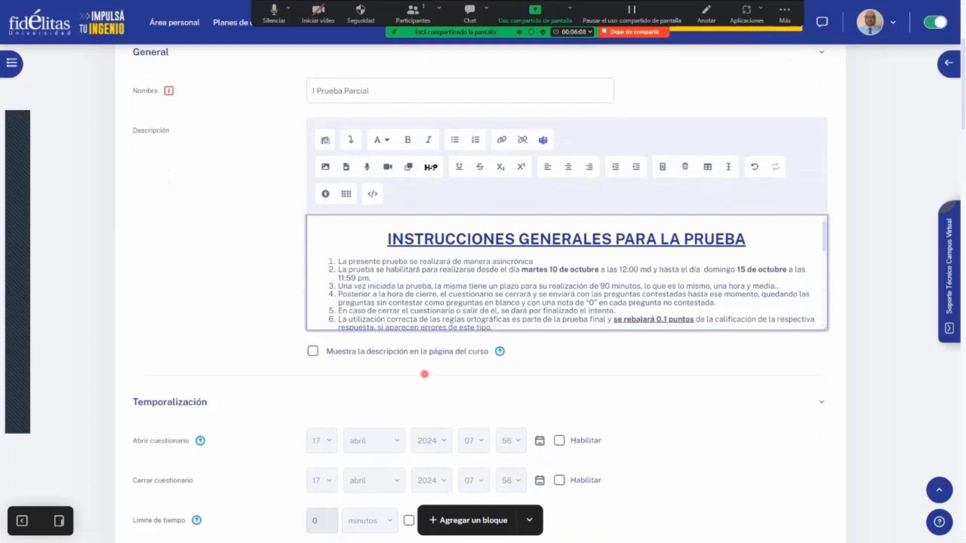
scroll(819, 452, "down", 1)
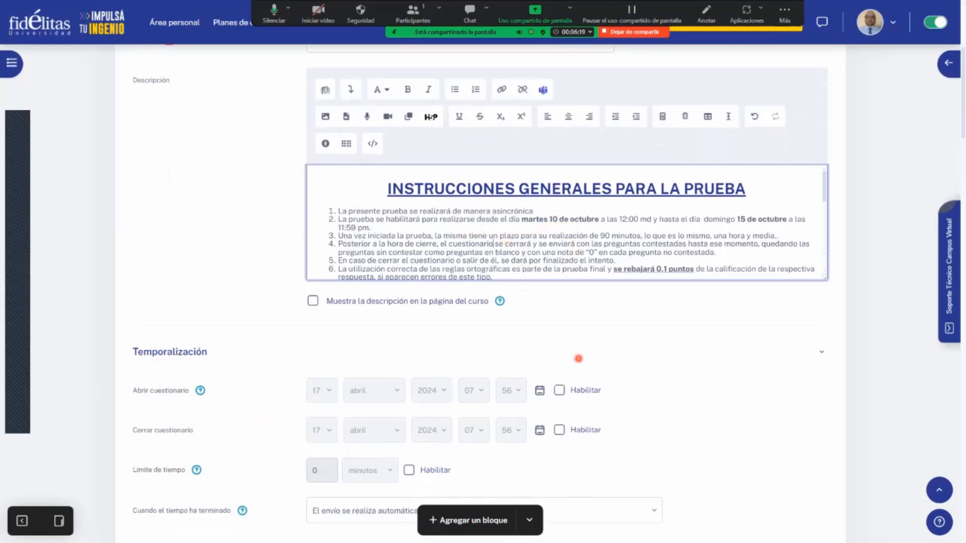
left_click(560, 391)
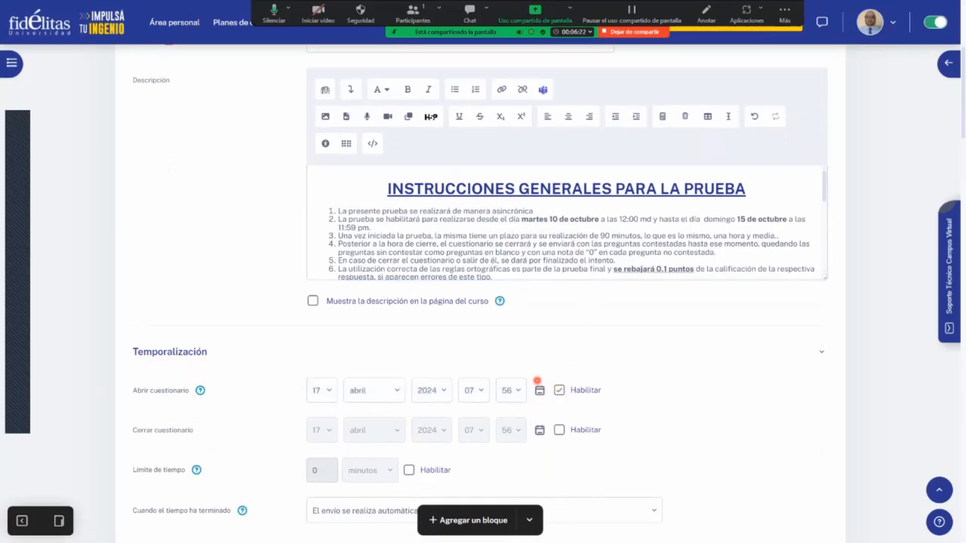
- Set the quiz's opening date to 10 October 2024 and change the opening weekday in instruction 2 to "jueves"
left_click(539, 390)
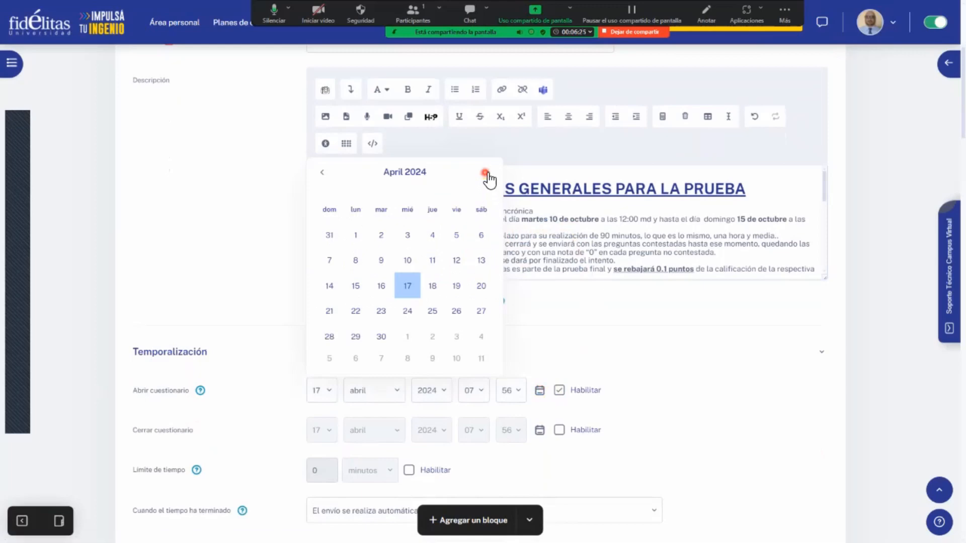
left_click(487, 172)
left_click(487, 173)
left_click(486, 172)
left_click(487, 172)
left_click(487, 172)
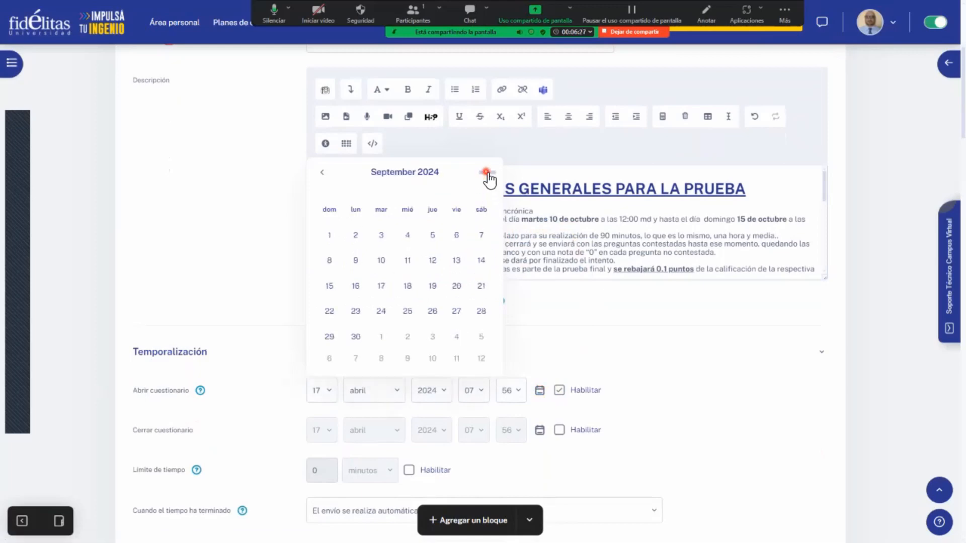
left_click(487, 172)
left_click(436, 286)
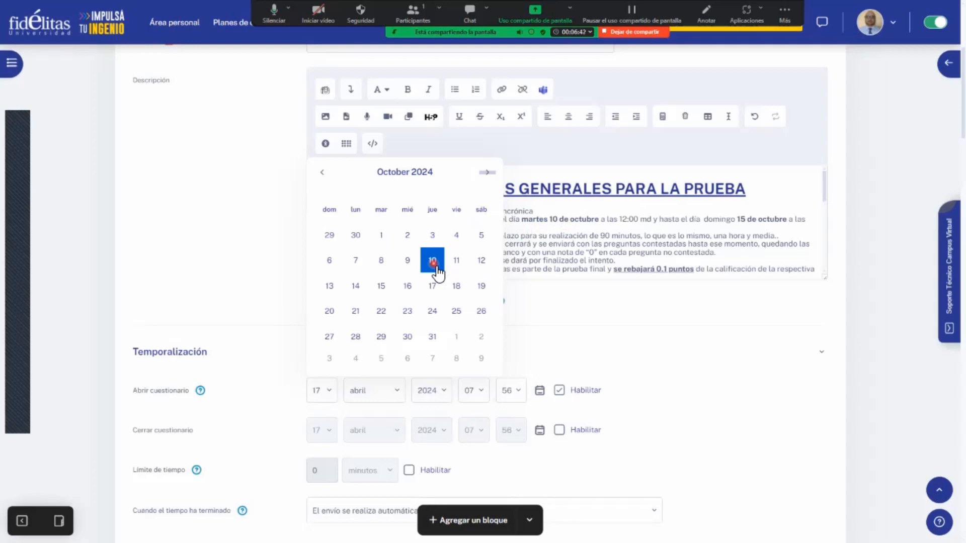
left_click(436, 266)
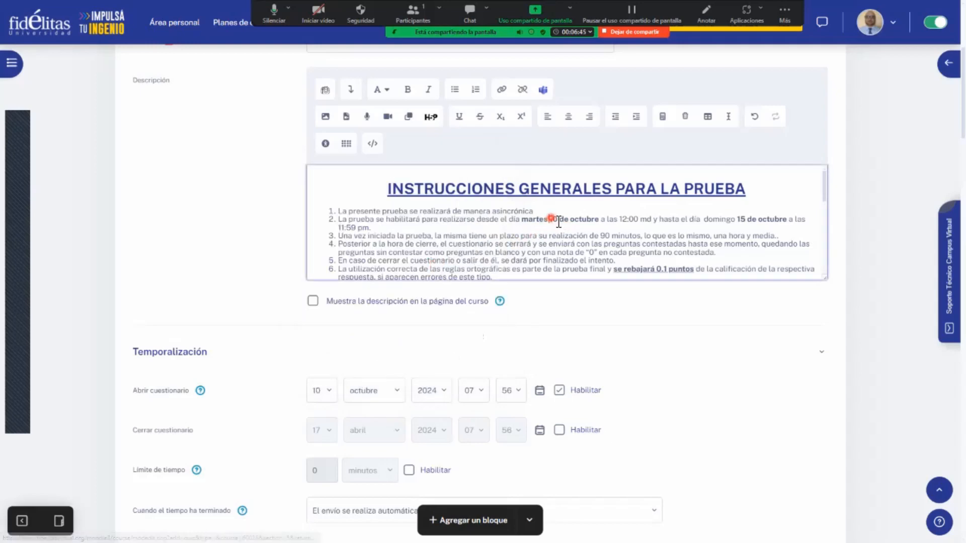
key("ctrl+shift+Left")
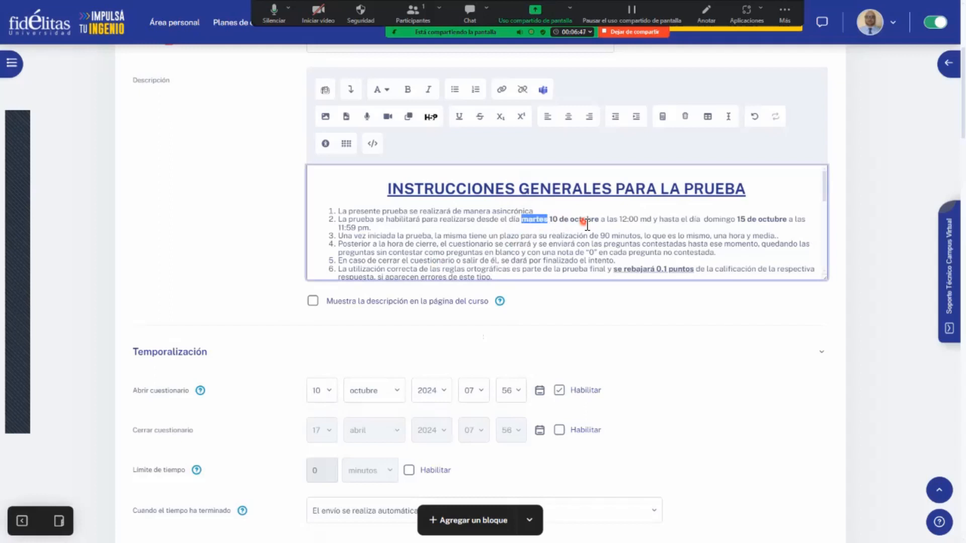
type("jueves")
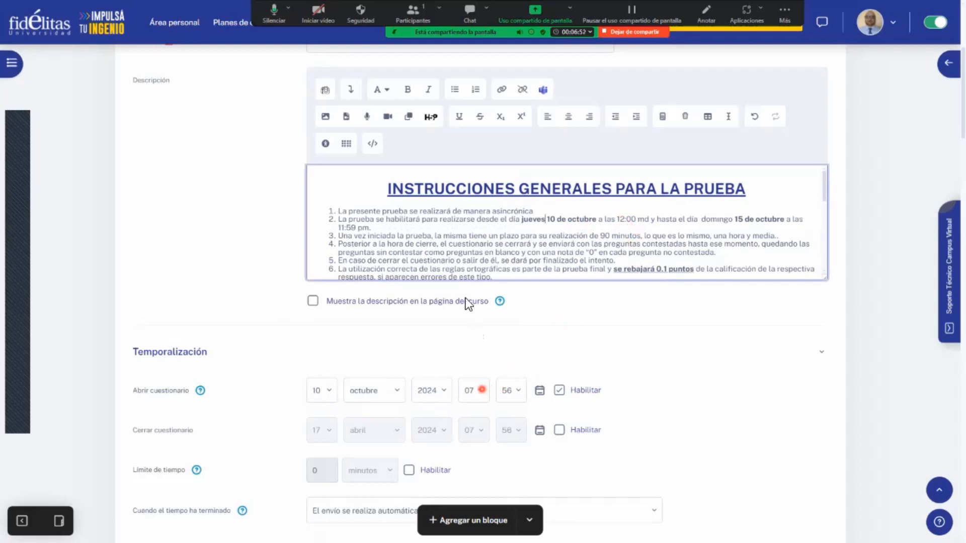
- Set the quiz's opening time to 12:00
left_click(482, 390)
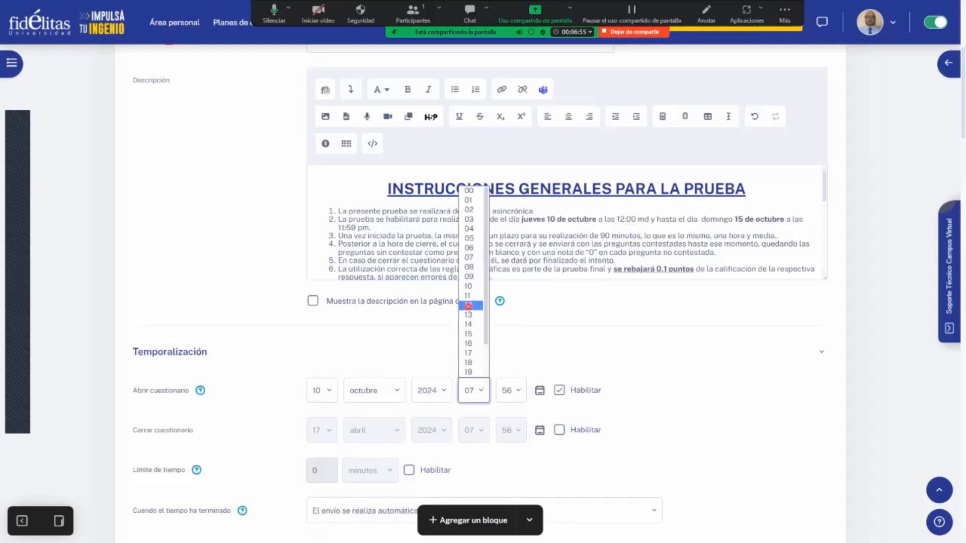
left_click(469, 305)
left_click(508, 390)
scroll(516, 221, "up", 10)
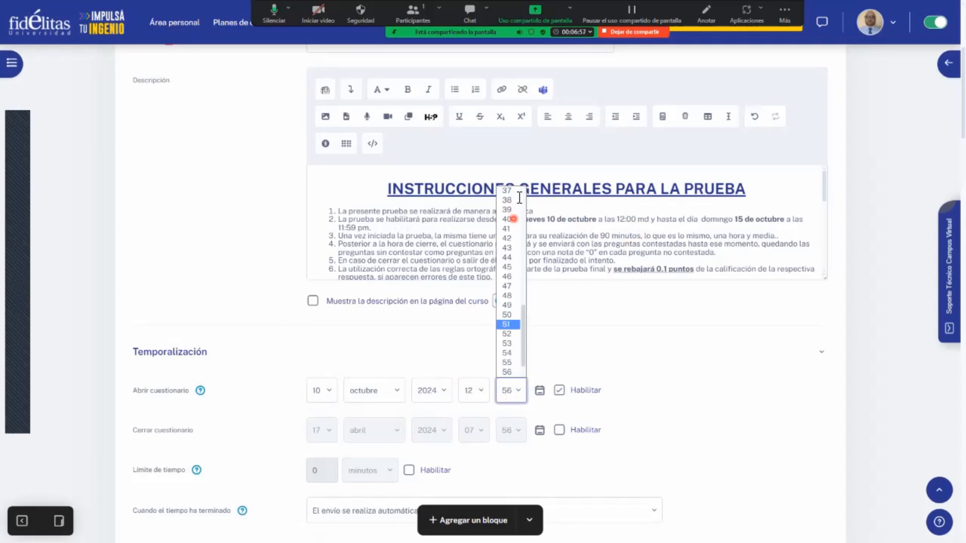
left_click(510, 191)
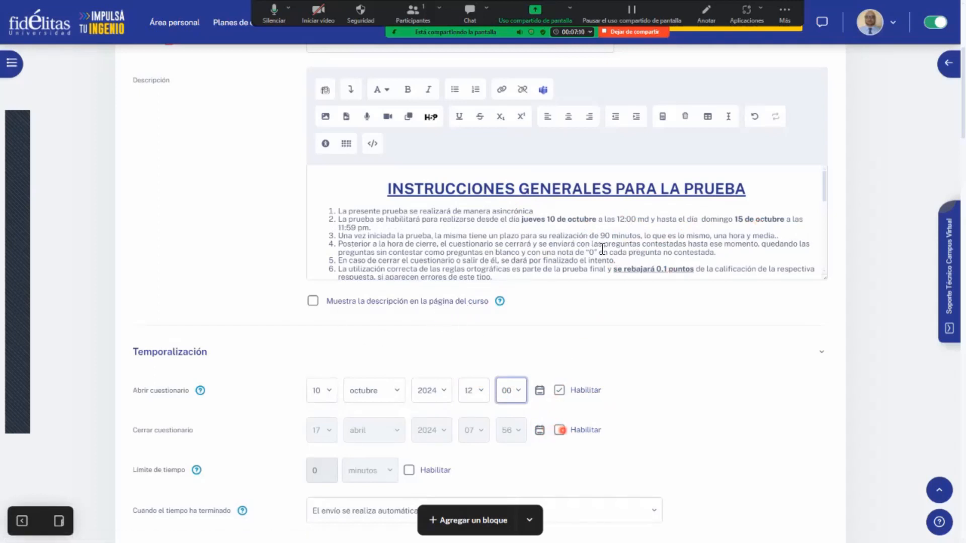
- Enable the quiz's closing date, set it to 13 October 2024, and change the closing day in instruction 2 to 13
left_click(560, 430)
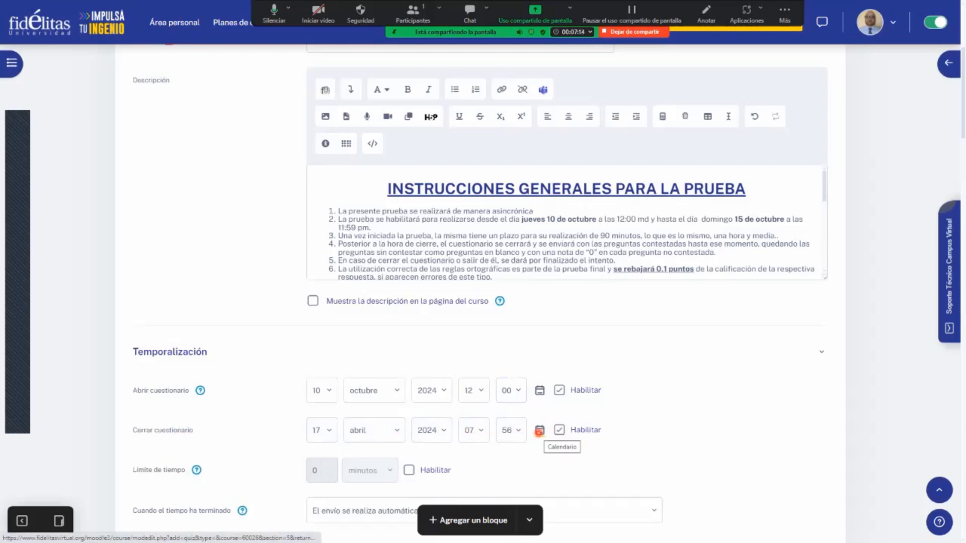
left_click(539, 431)
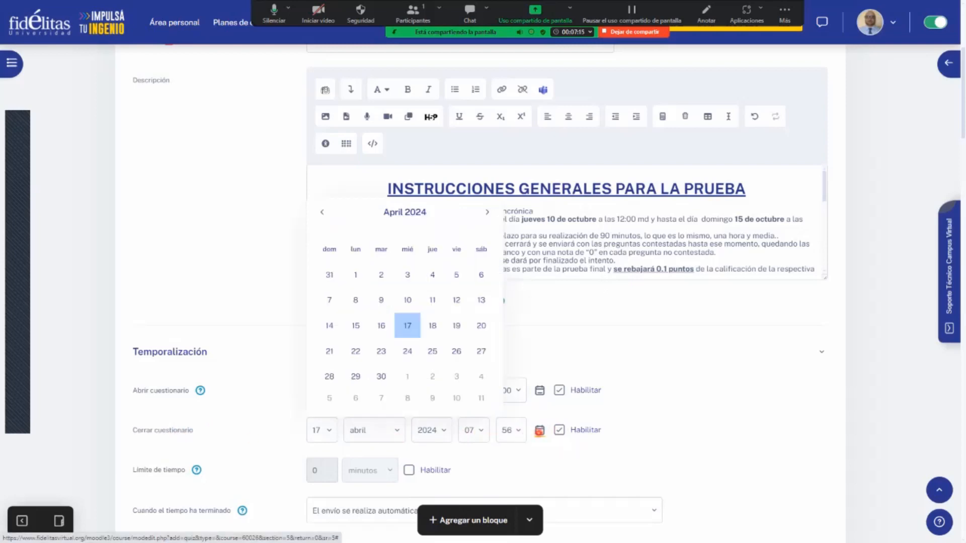
left_click(486, 212)
left_click(486, 212)
left_click(486, 212)
left_click(486, 213)
left_click(486, 213)
left_click(486, 212)
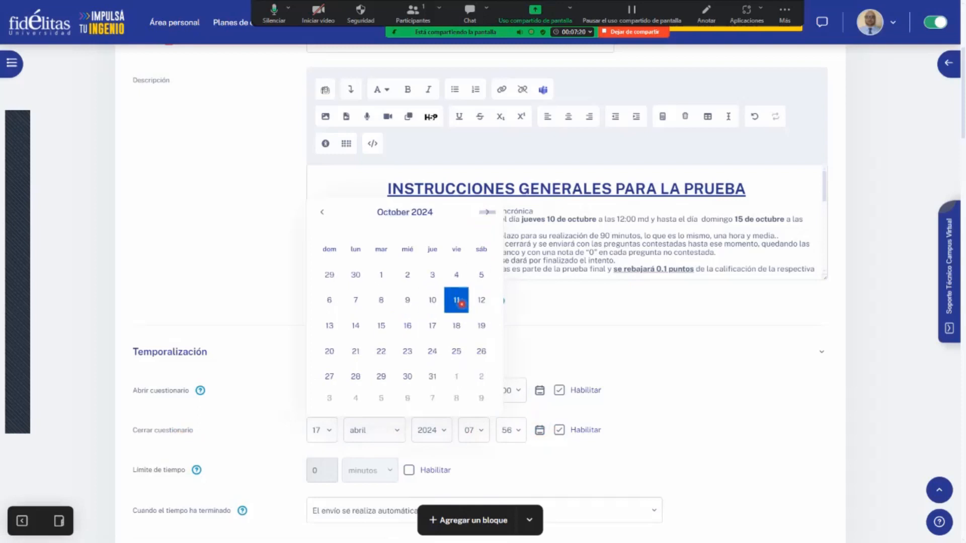
left_click(330, 326)
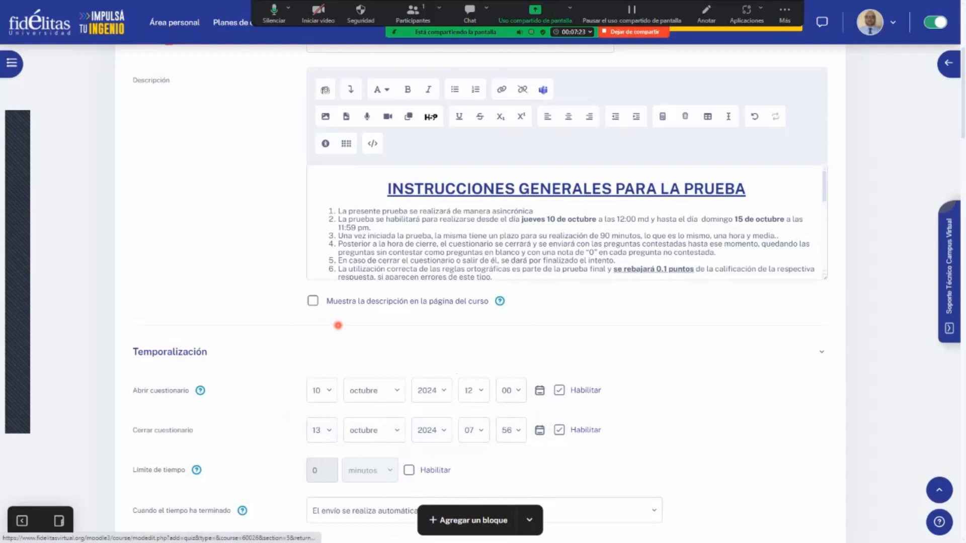
left_click(755, 213)
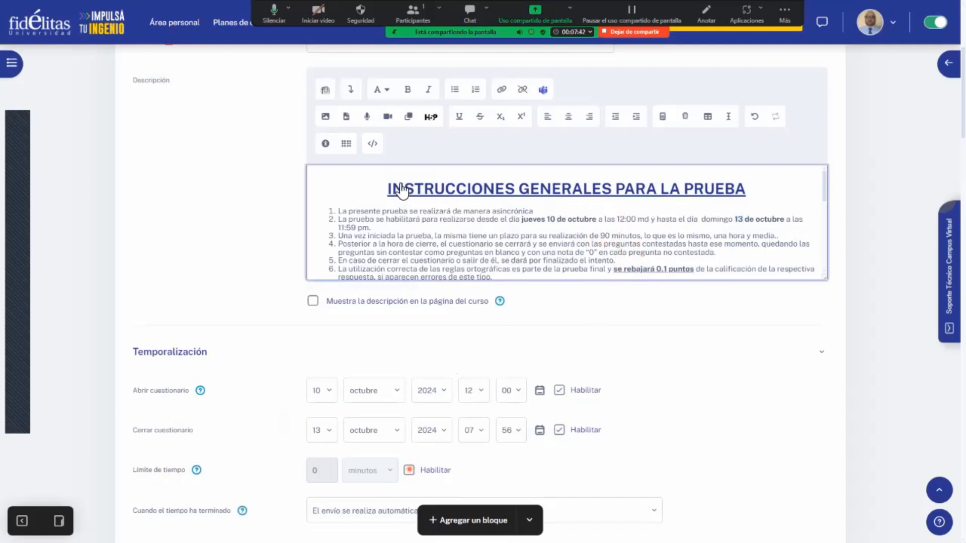
- Enable the quiz's time limit and set it to 90 minutes
left_click(409, 470)
left_click(327, 472)
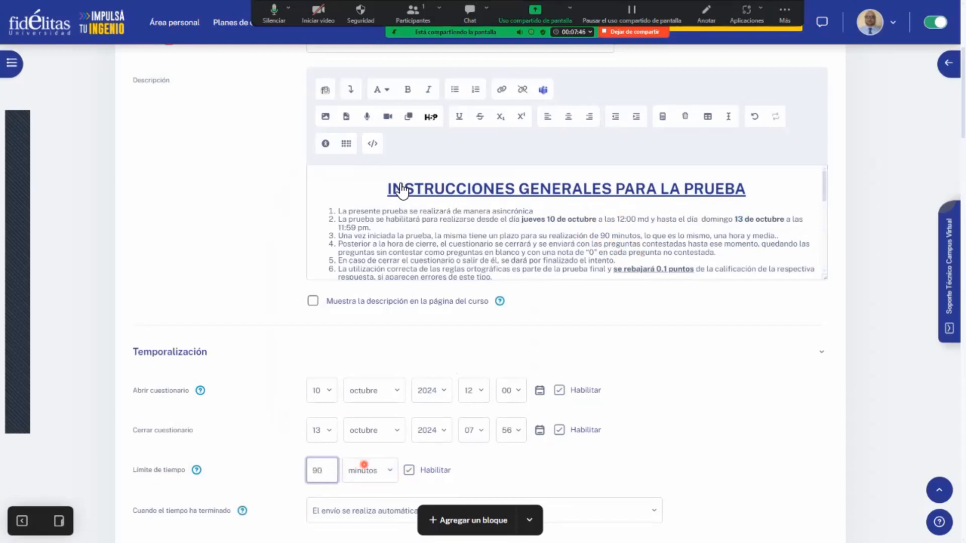
left_click(391, 472)
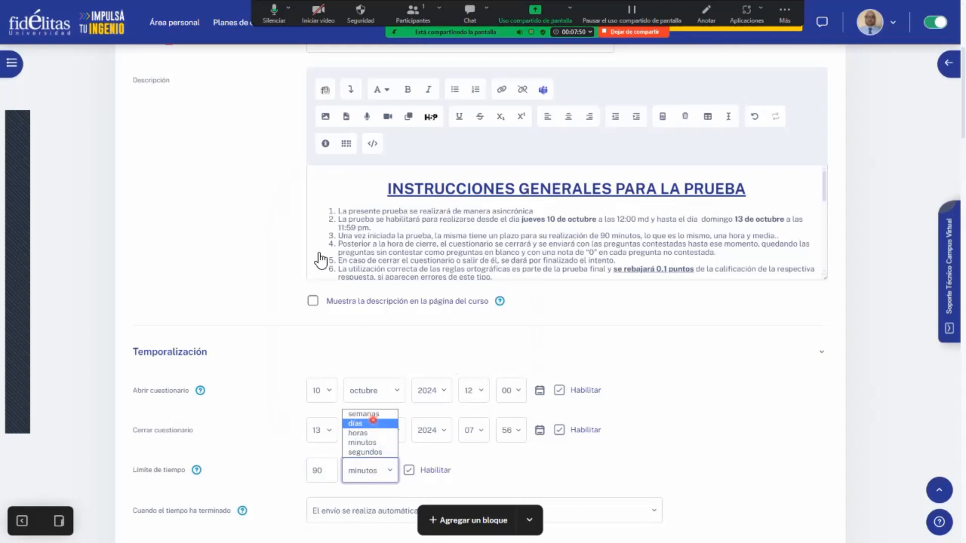
left_click(518, 470)
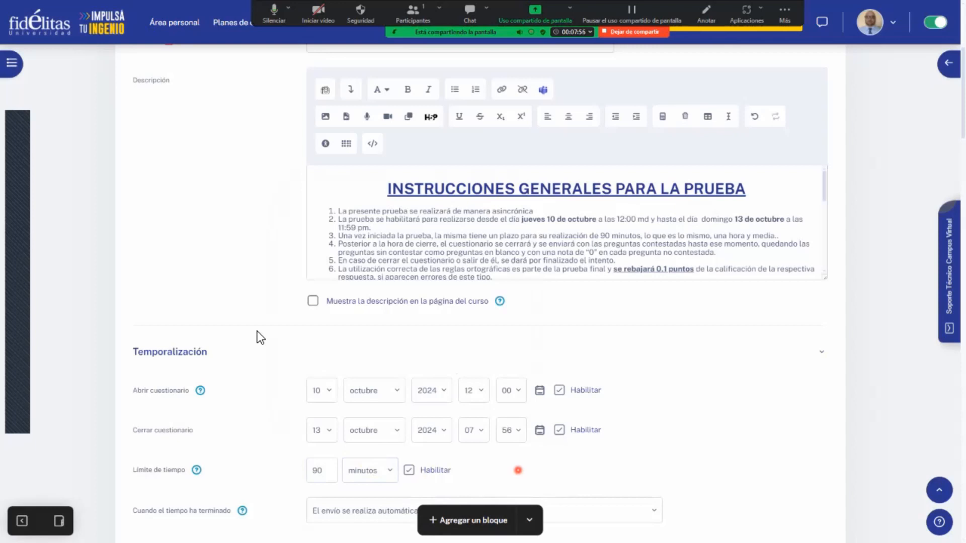
- Disable the quiz's closing date and enable it again
scroll(579, 435, "up", 2)
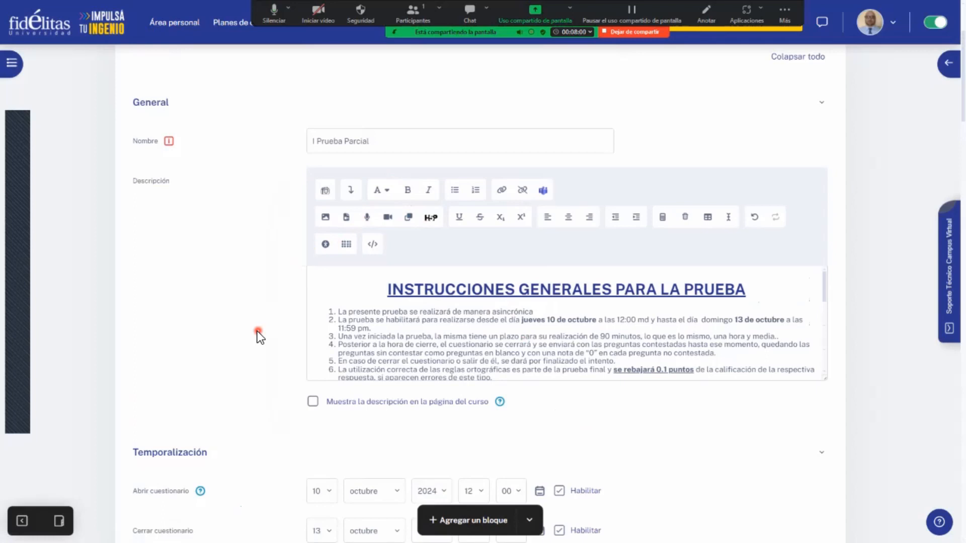
scroll(258, 335, "down", 1)
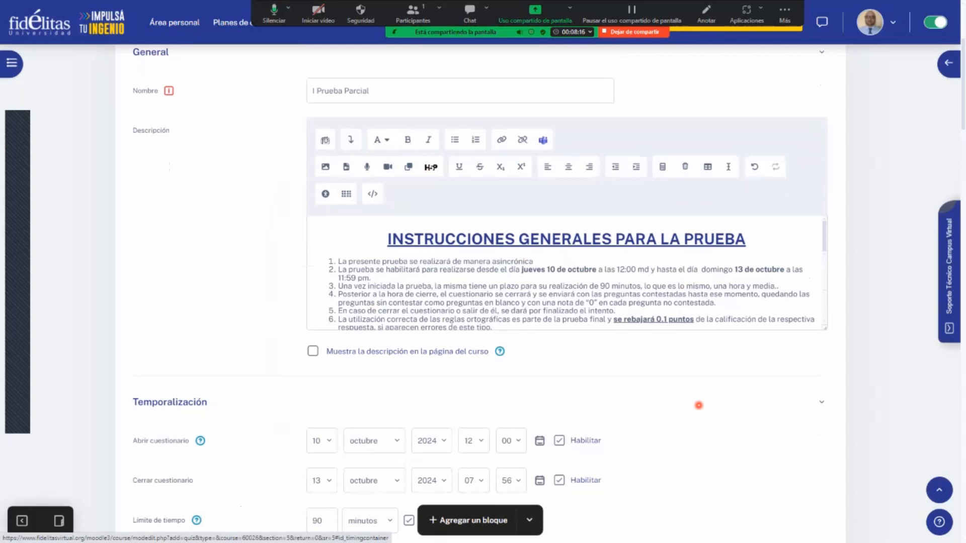
scroll(699, 405, "down", 1)
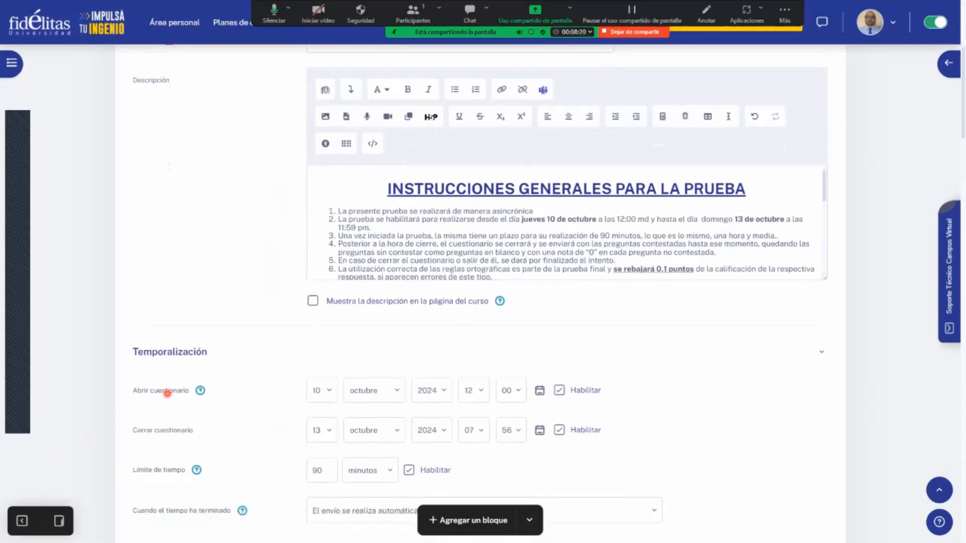
left_click(558, 430)
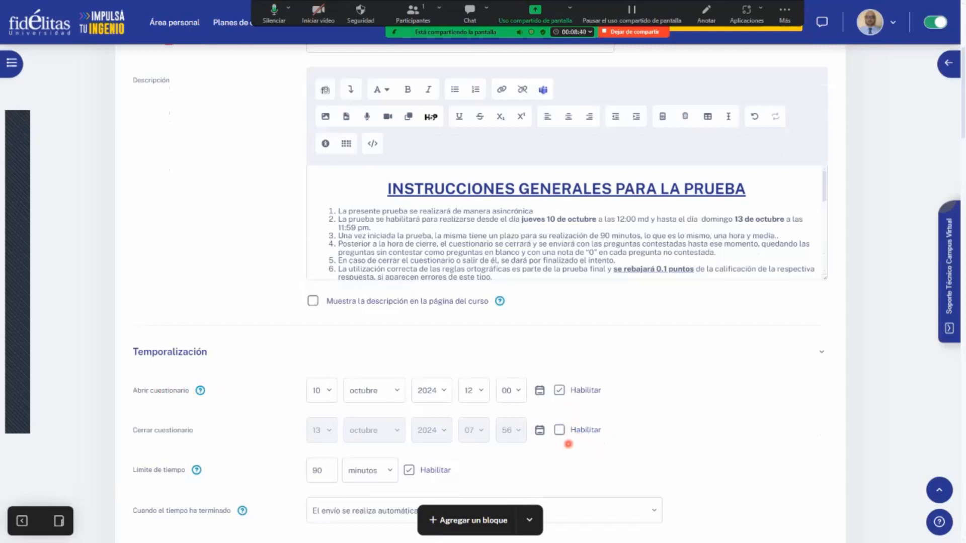
left_click(559, 431)
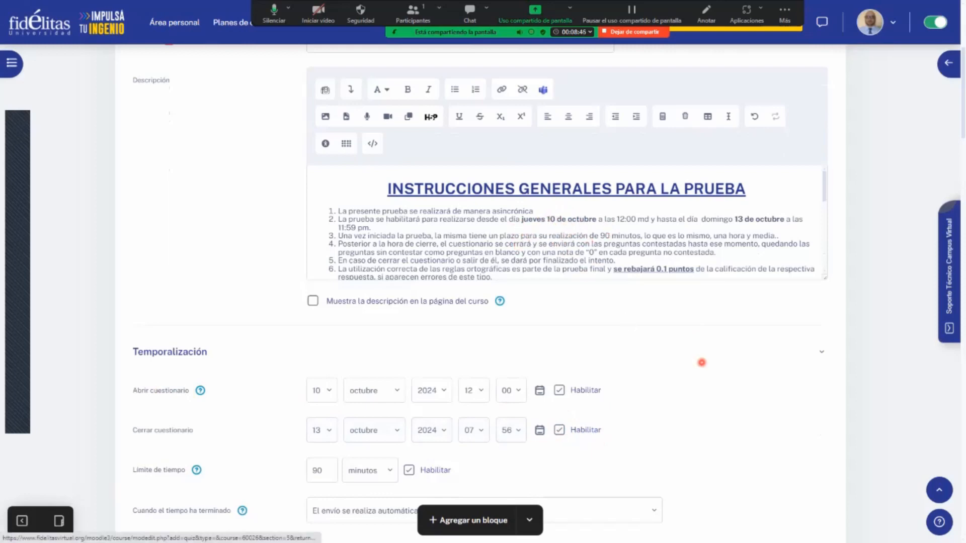
- Choose "El envío se realiza automáticamente" as the action for when the quiz time has ended
scroll(700, 361, "down", 2)
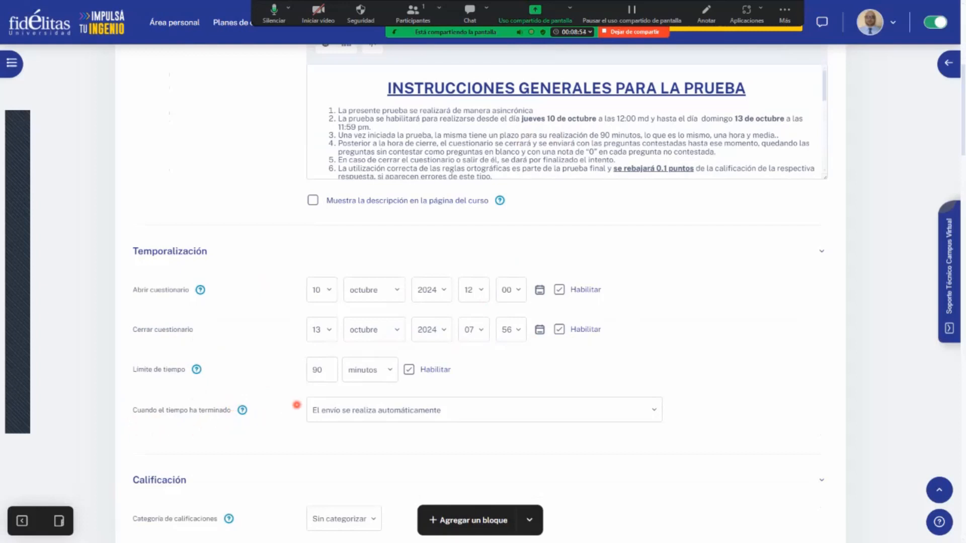
left_click(604, 406)
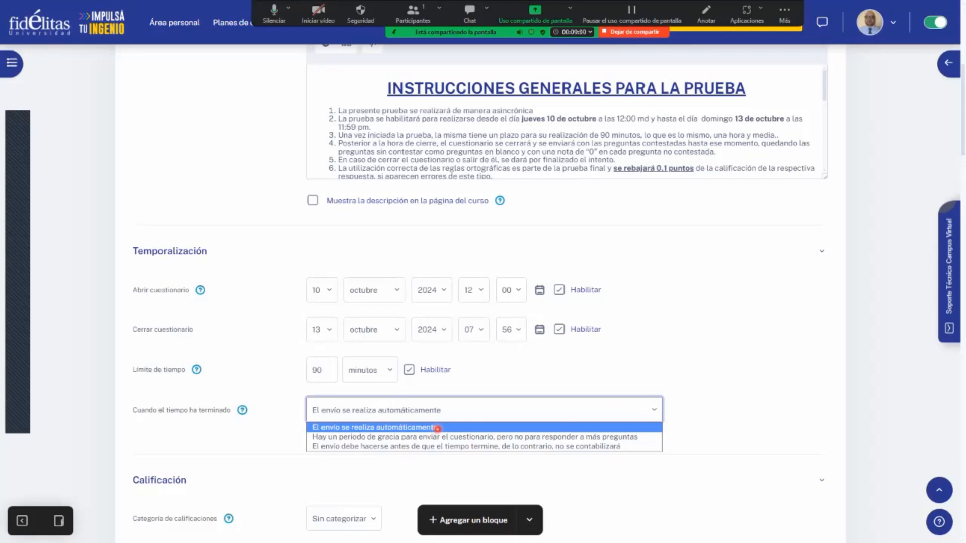
left_click(438, 429)
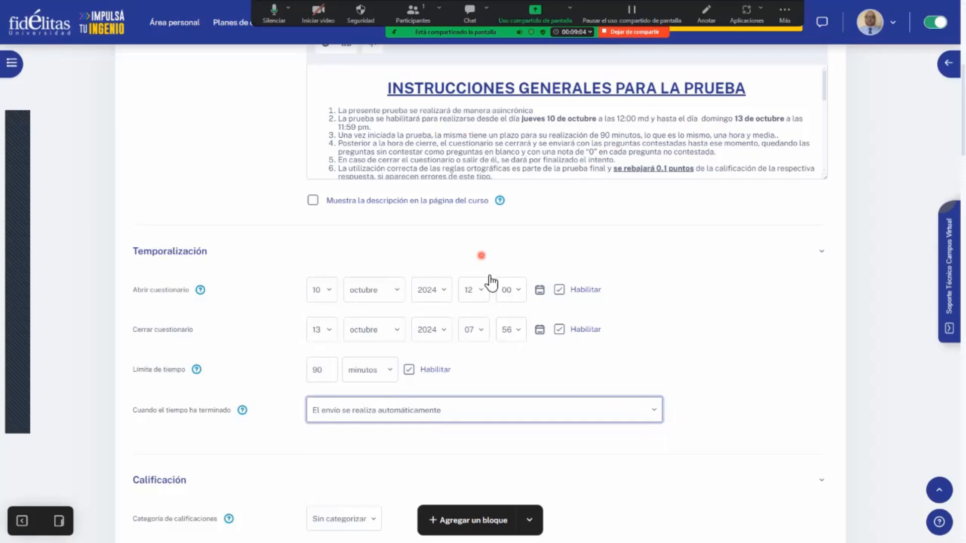
- Set the quiz's closing time to 23:59
left_click(476, 330)
scroll(478, 297, "down", 2)
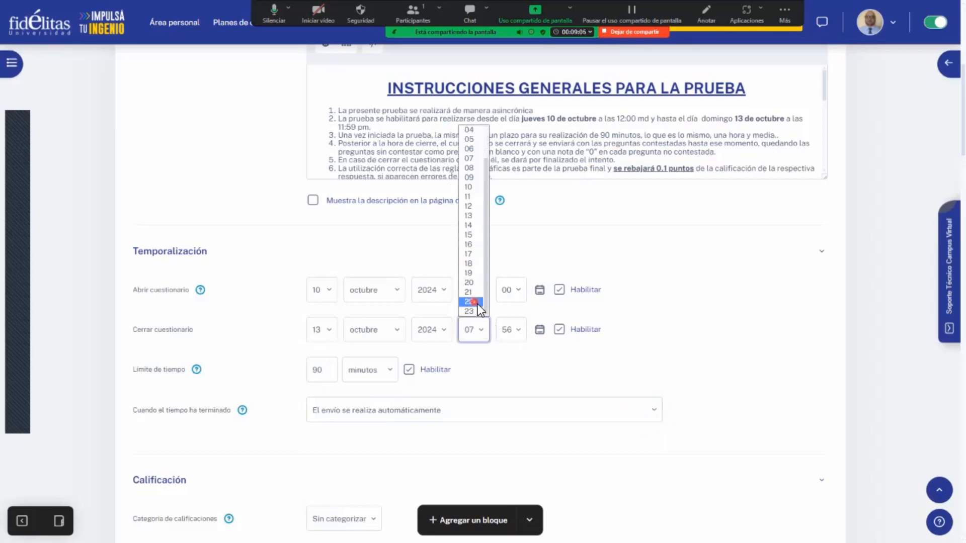
left_click(476, 309)
left_click(518, 333)
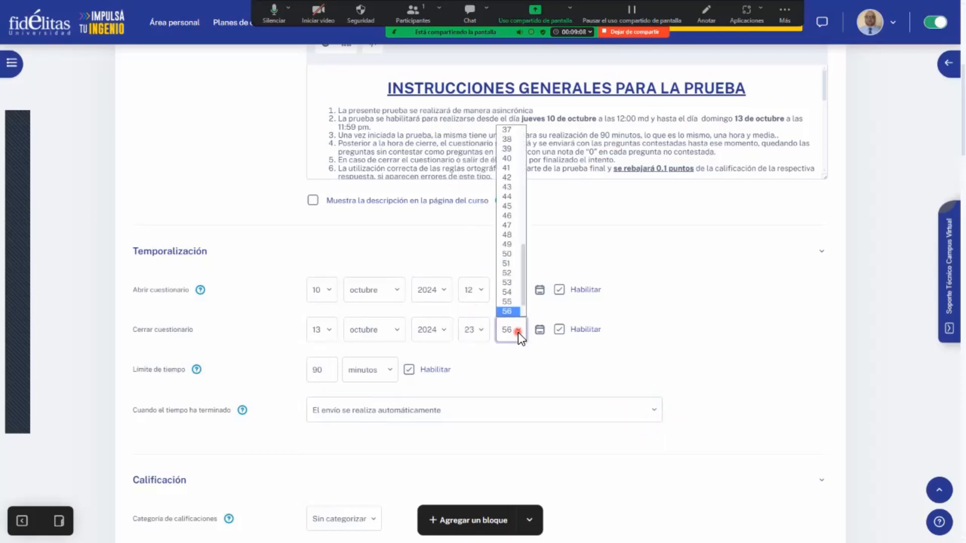
left_click(514, 313)
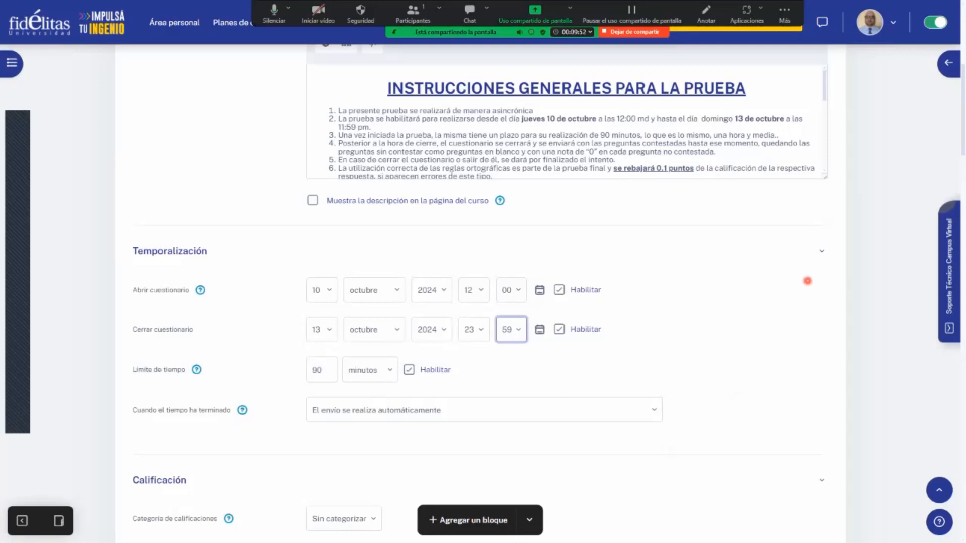
- Review the description's instructions and the Temporalización settings, and examine the options for the grade category under Calificación
scroll(783, 322, "up", 1)
scroll(233, 316, "up", 3)
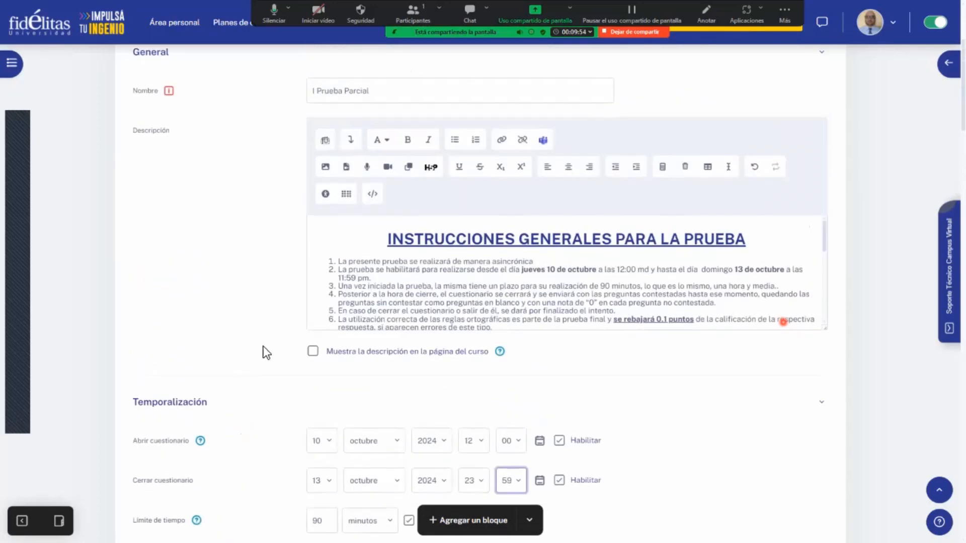
scroll(498, 282, "down", 10)
scroll(320, 316, "down", 2)
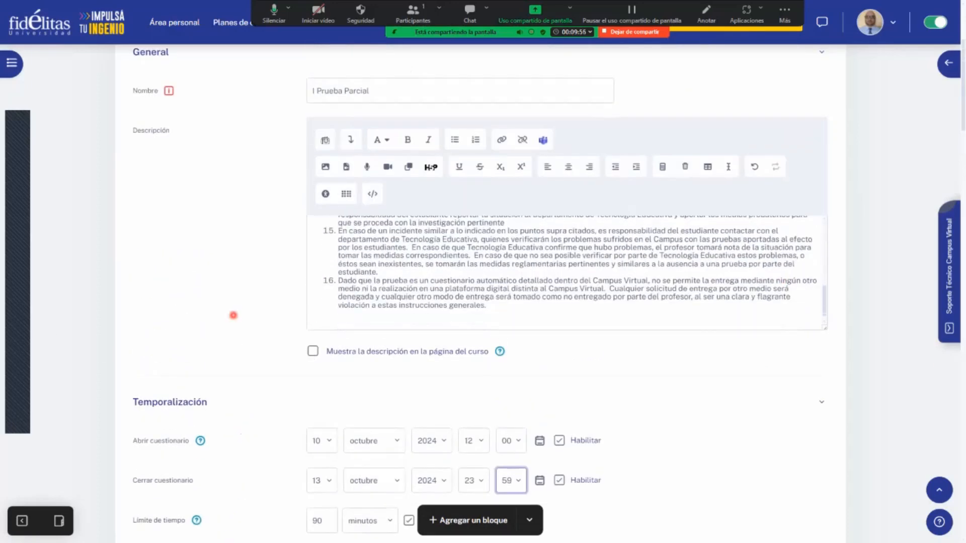
scroll(233, 315, "down", 2)
scroll(276, 347, "down", 4)
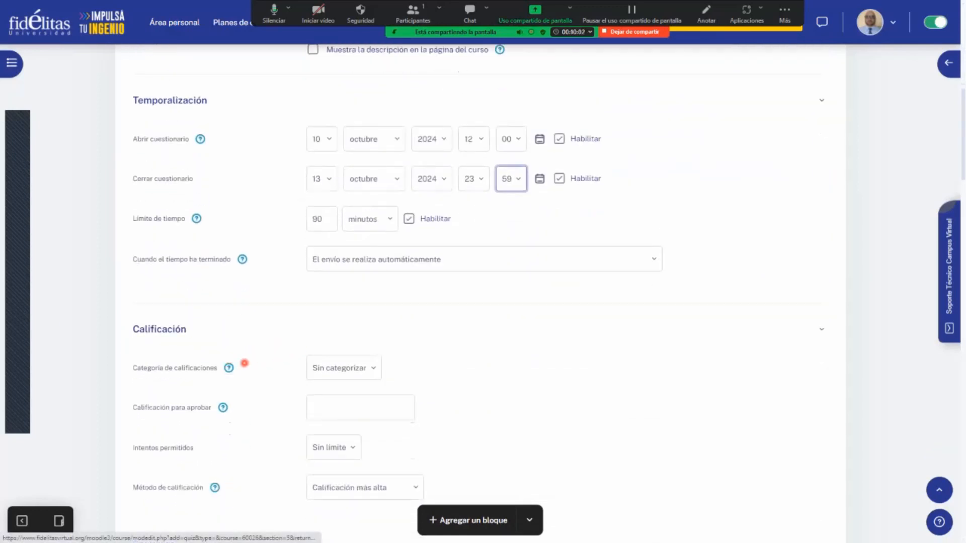
left_click(355, 368)
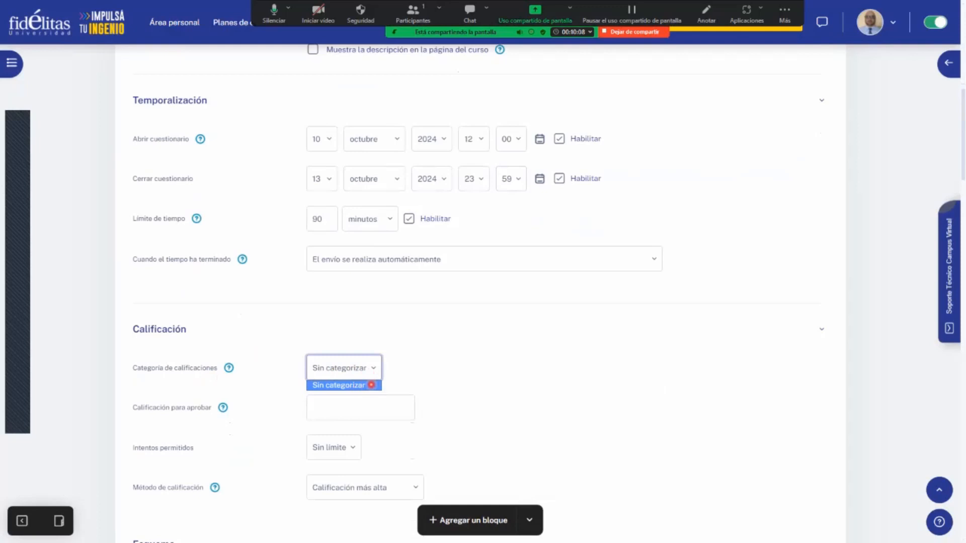
left_click(407, 374)
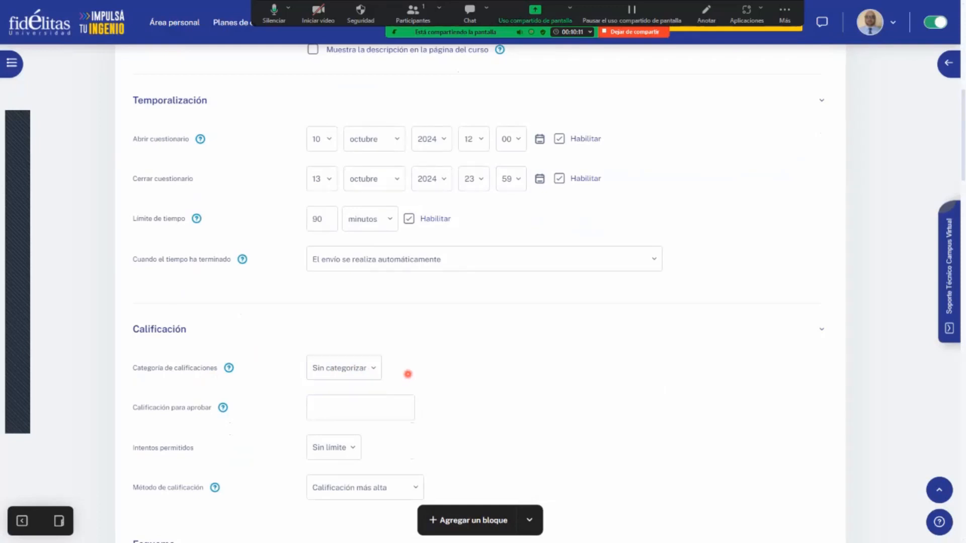
left_click(376, 367)
left_click(437, 364)
- Try 1 and 2 as the number of allowed attempts under Calificación and examine the grading method options
scroll(232, 412, "down", 1)
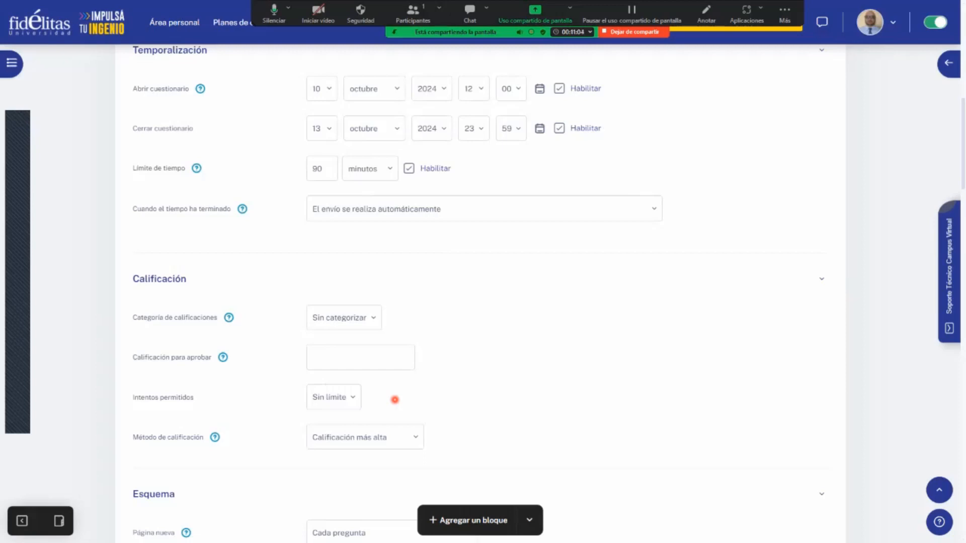
left_click(350, 399)
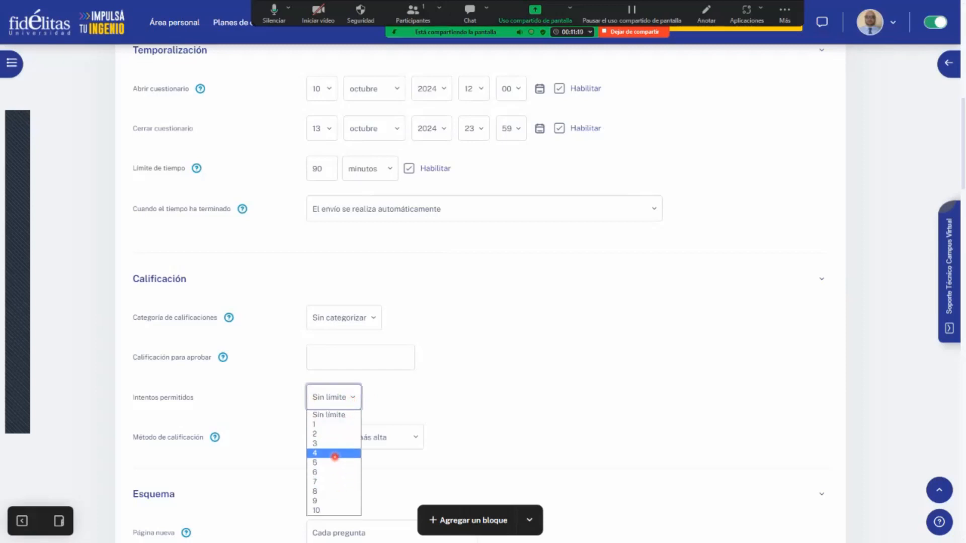
left_click(342, 426)
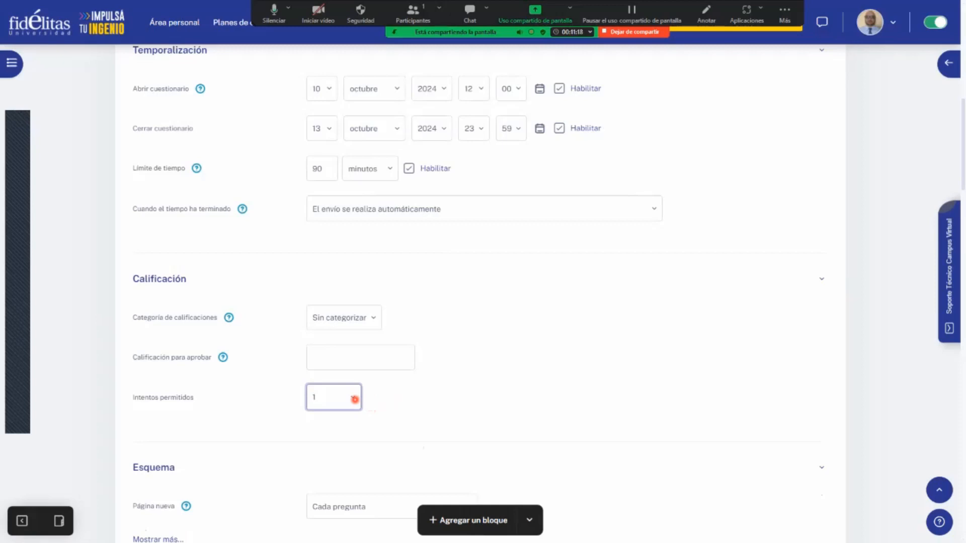
left_click(355, 400)
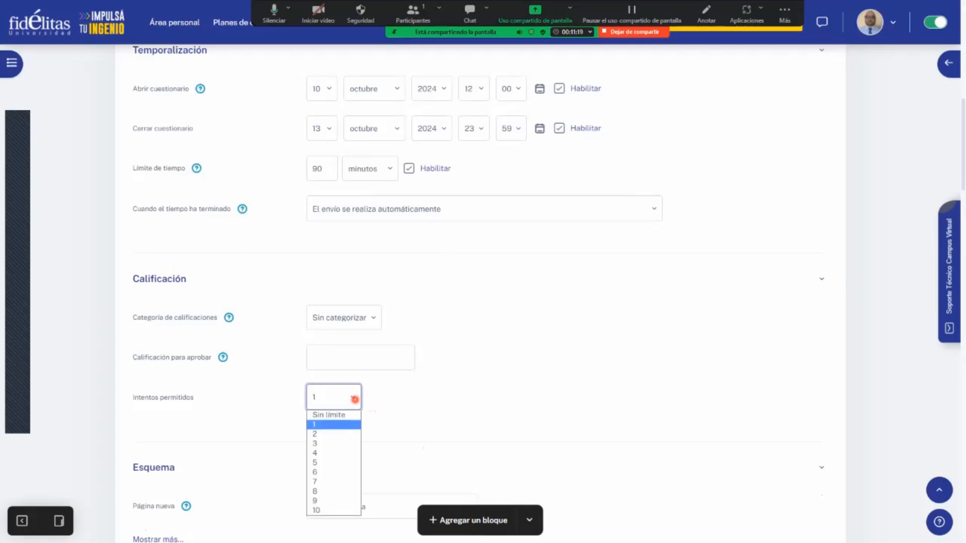
left_click(346, 435)
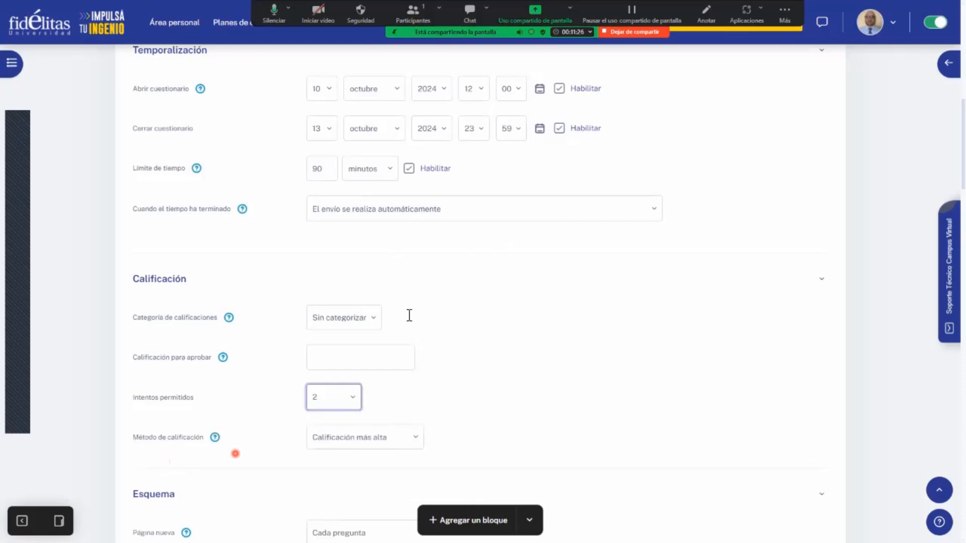
left_click(412, 437)
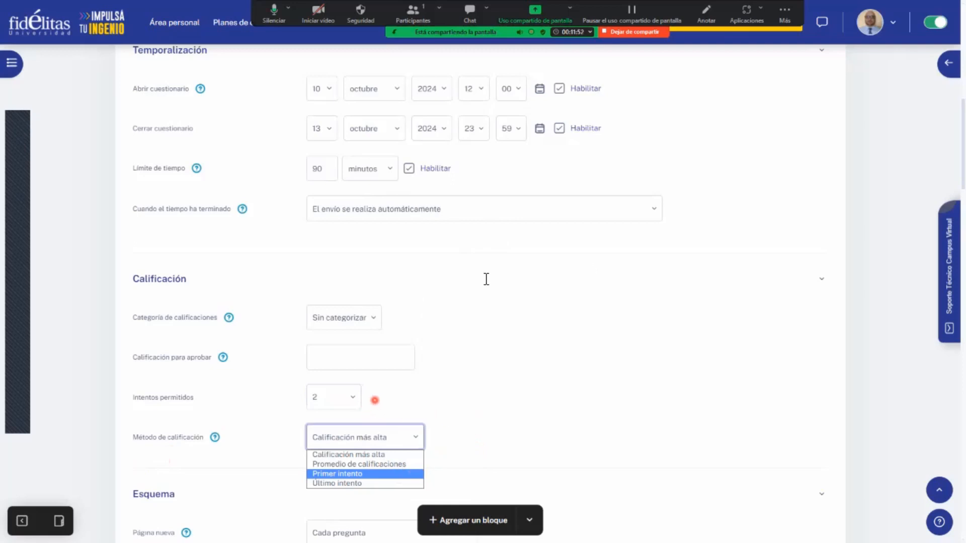
- Set the allowed attempts to 5 and choose "Promedio de calificaciones" as the grading method
left_click(355, 400)
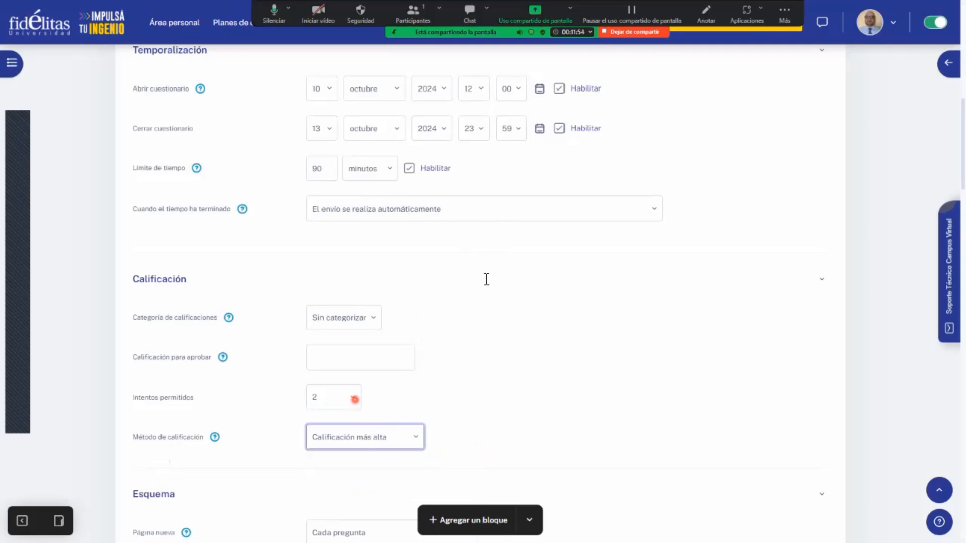
left_click(355, 400)
left_click(327, 461)
left_click(416, 435)
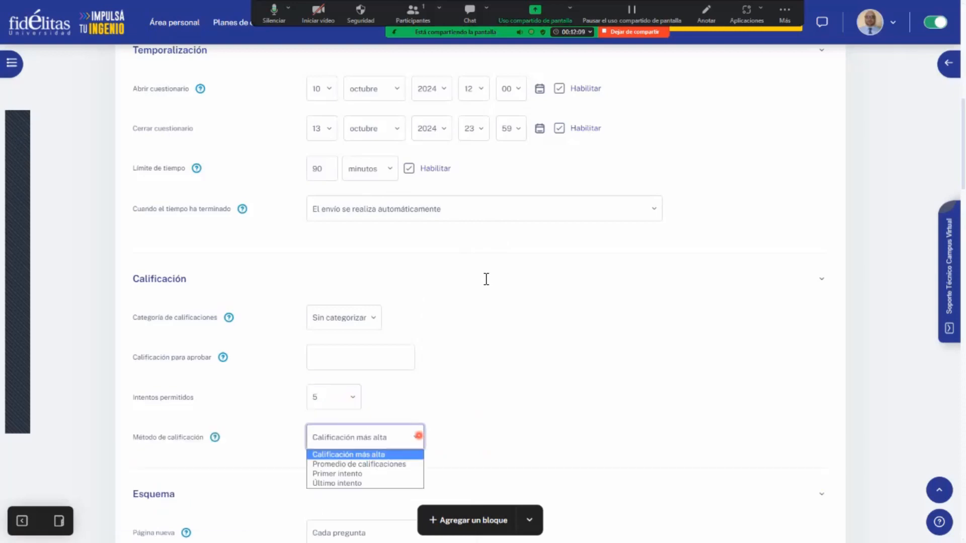
left_click(414, 463)
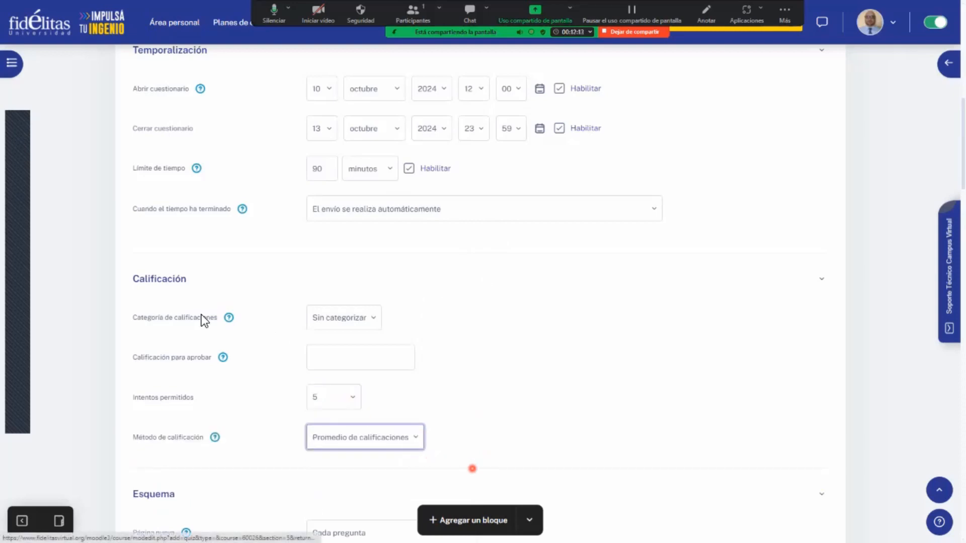
- Check the description's general instructions and set the quiz's allowed attempts to 1
scroll(201, 315, "up", 7)
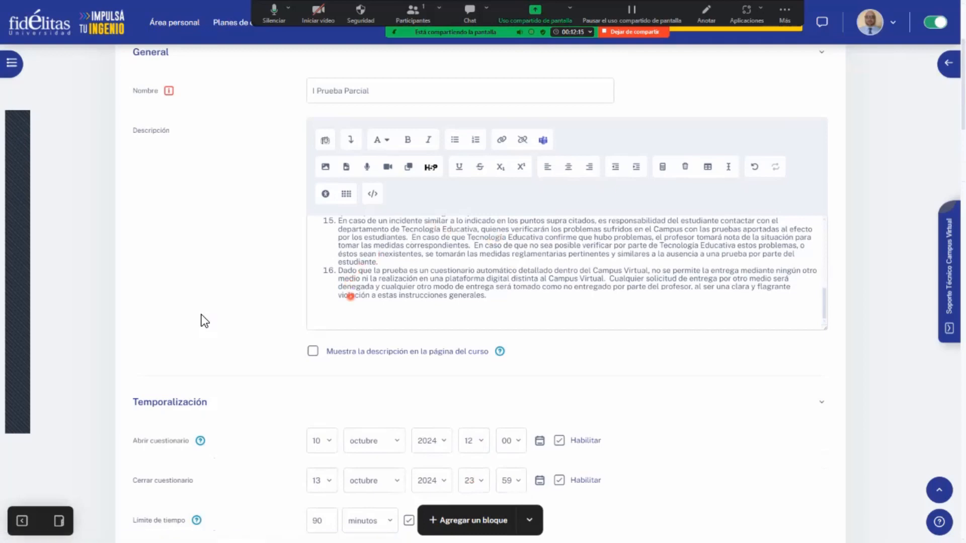
scroll(483, 278, "up", 10)
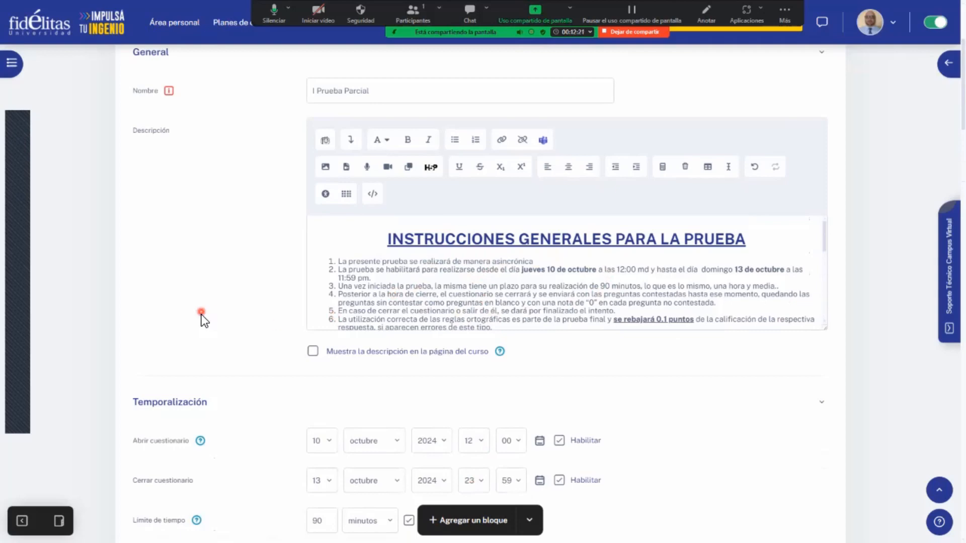
scroll(201, 315, "down", 8)
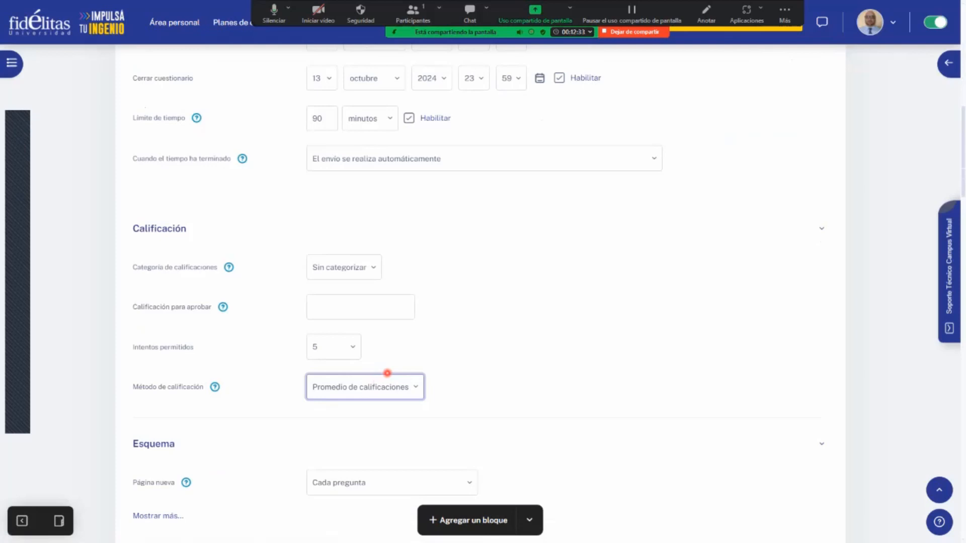
left_click(349, 347)
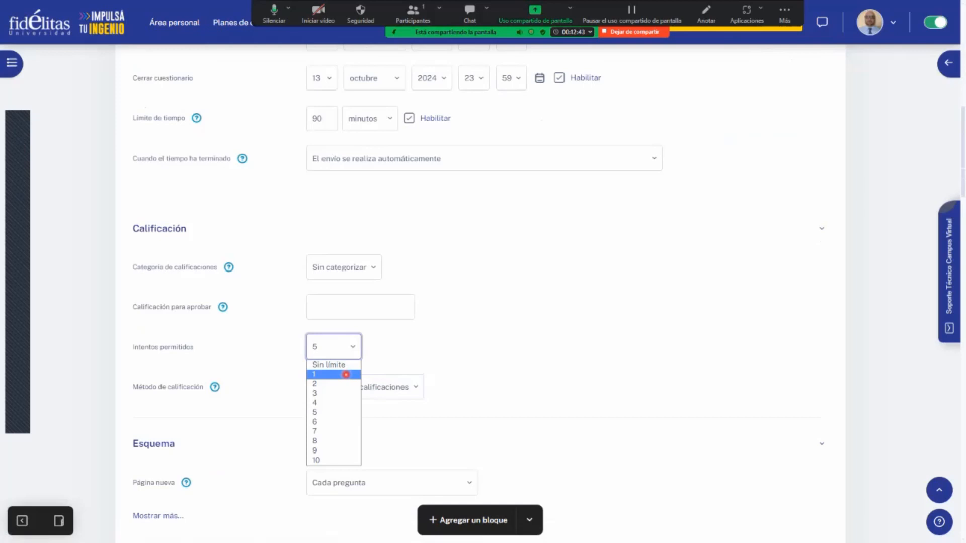
left_click(346, 375)
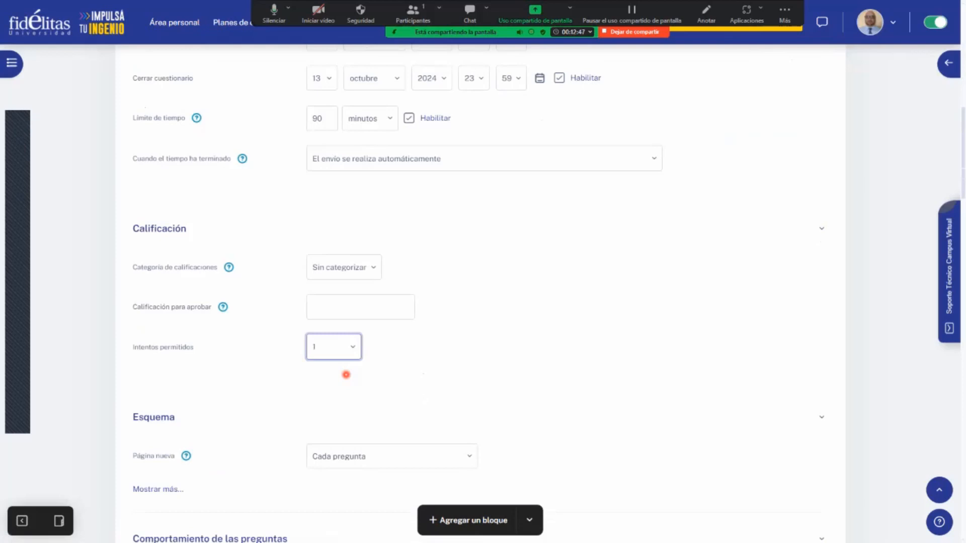
- Set Página nueva under Esquema to "Cada 4 preguntas" and return it to "Cada pregunta"
scroll(347, 375, "down", 2)
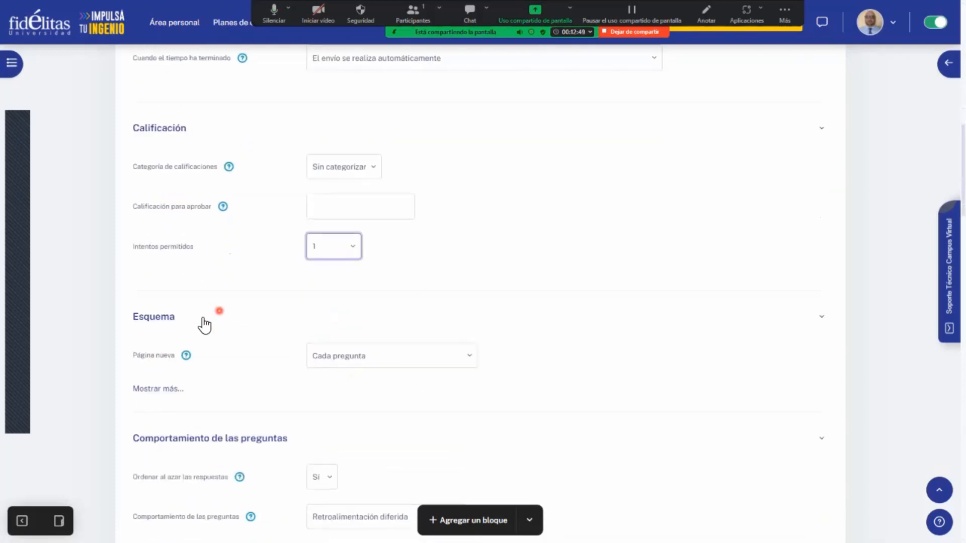
left_click(163, 394)
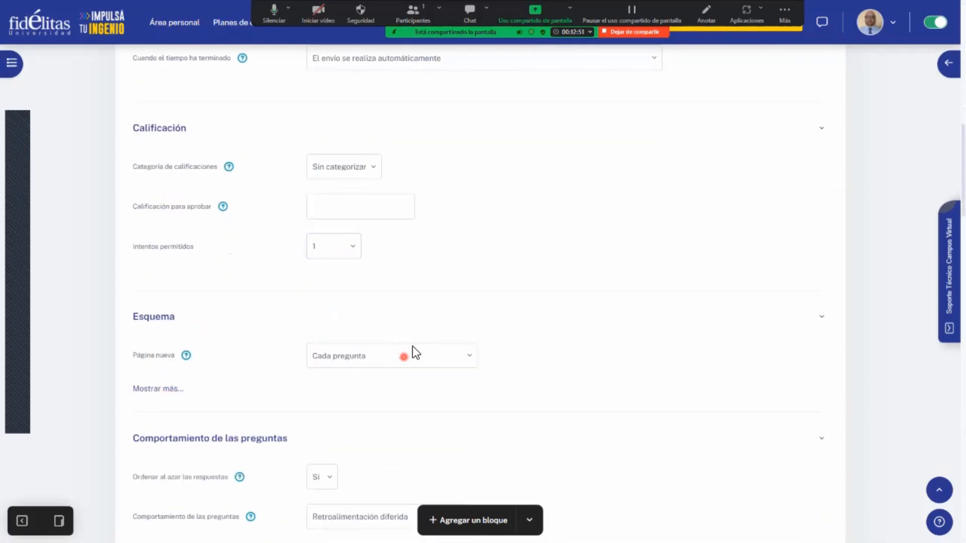
left_click(393, 356)
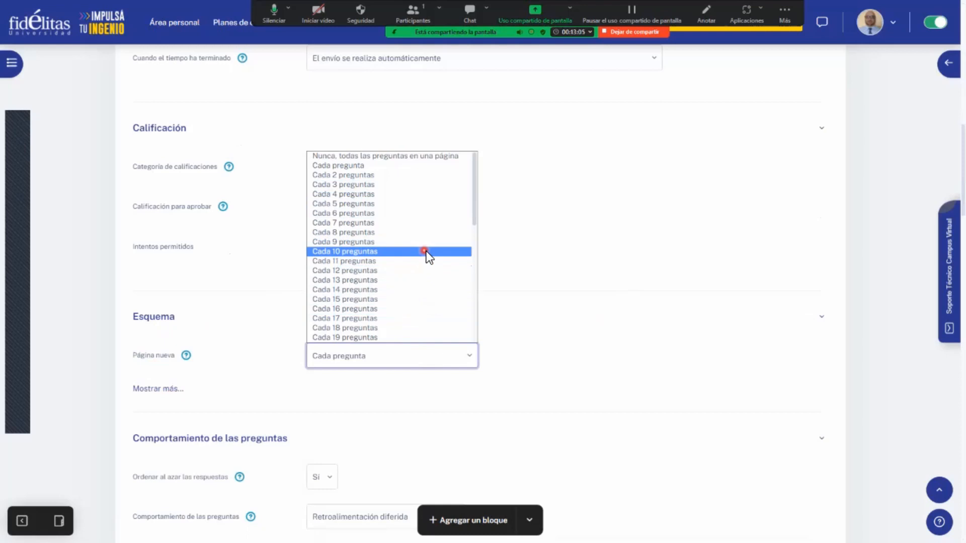
left_click(409, 196)
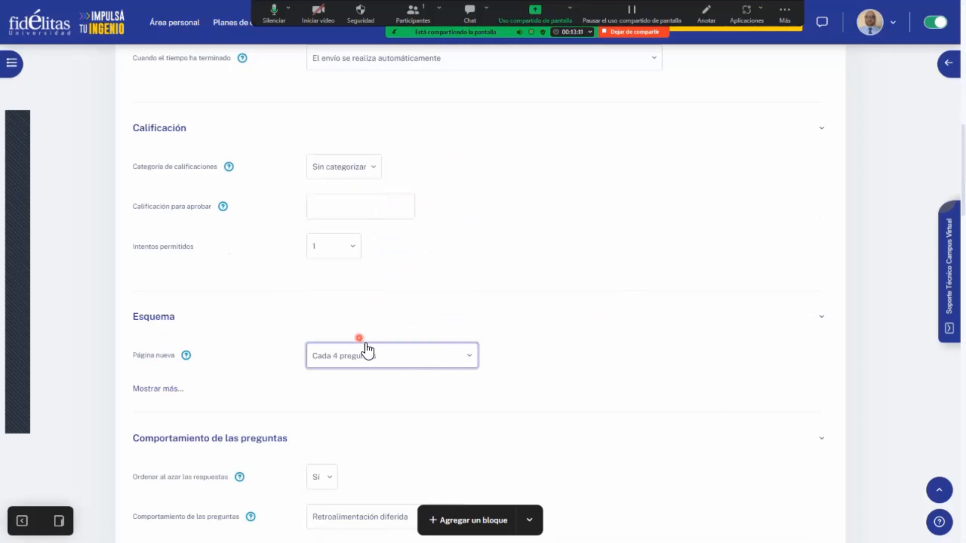
left_click(470, 348)
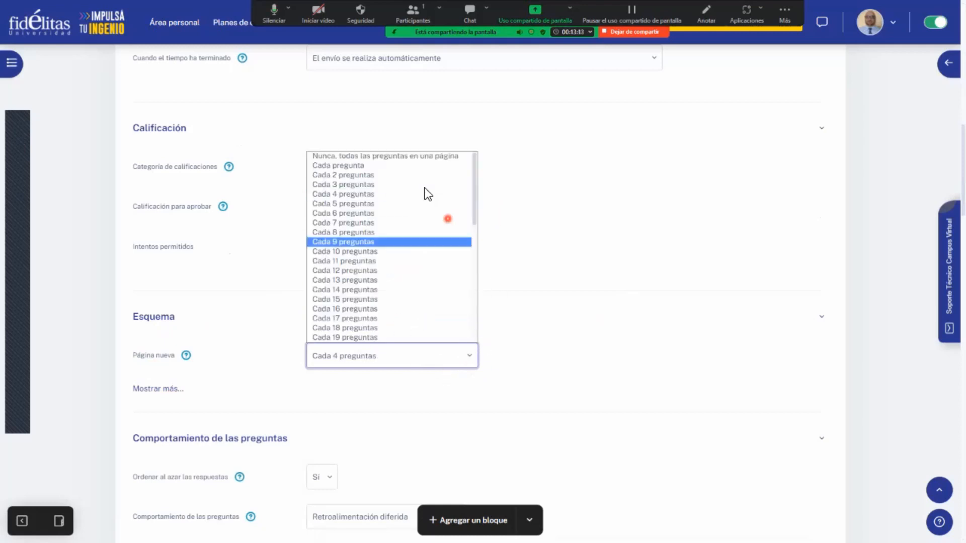
left_click(403, 172)
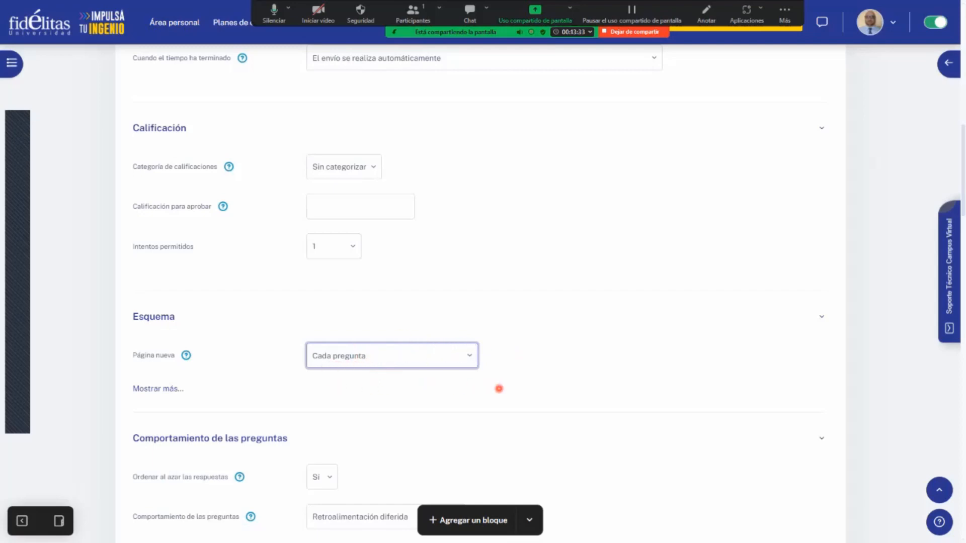
- Expand the additional settings of Comportamiento de las preguntas and Esquema, and set the navigation method to "Secuencial"
scroll(499, 388, "down", 2)
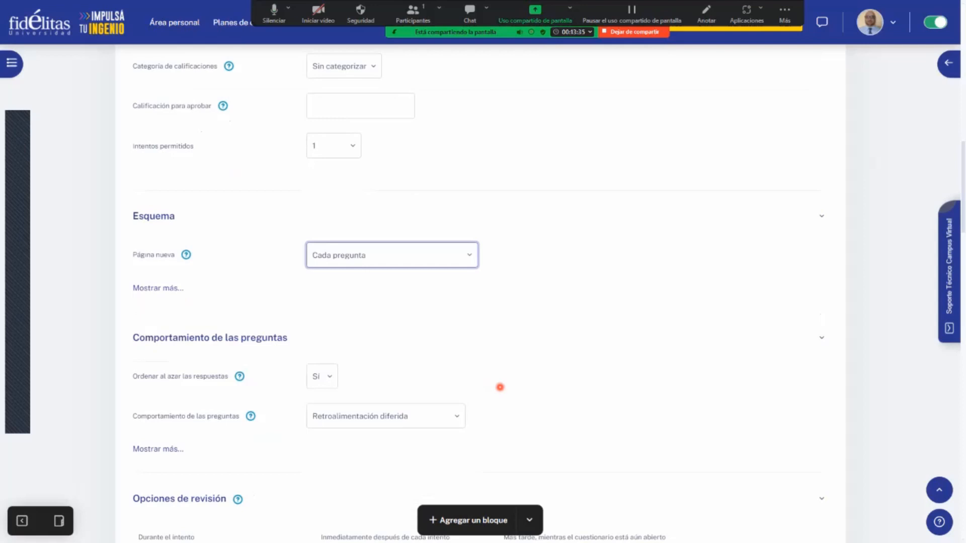
scroll(468, 351, "down", 2)
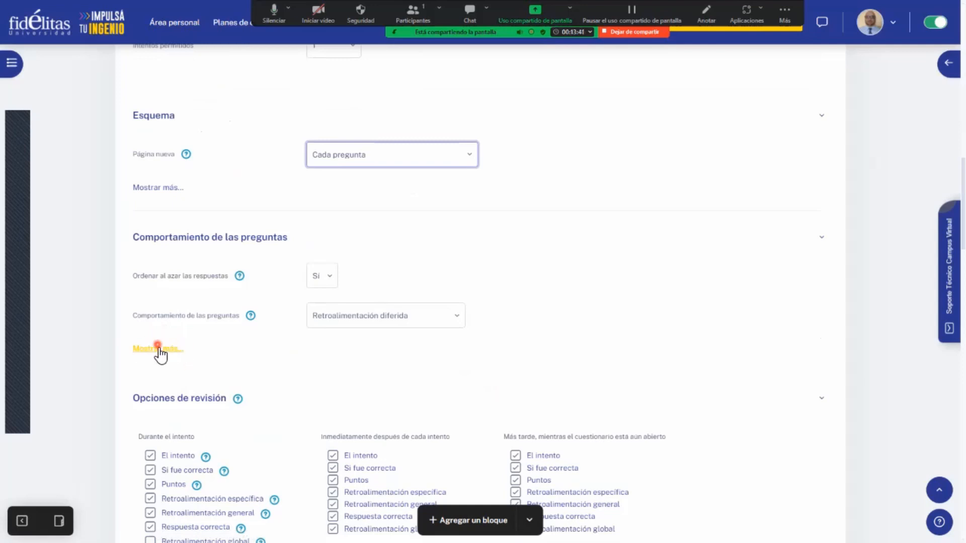
left_click(158, 349)
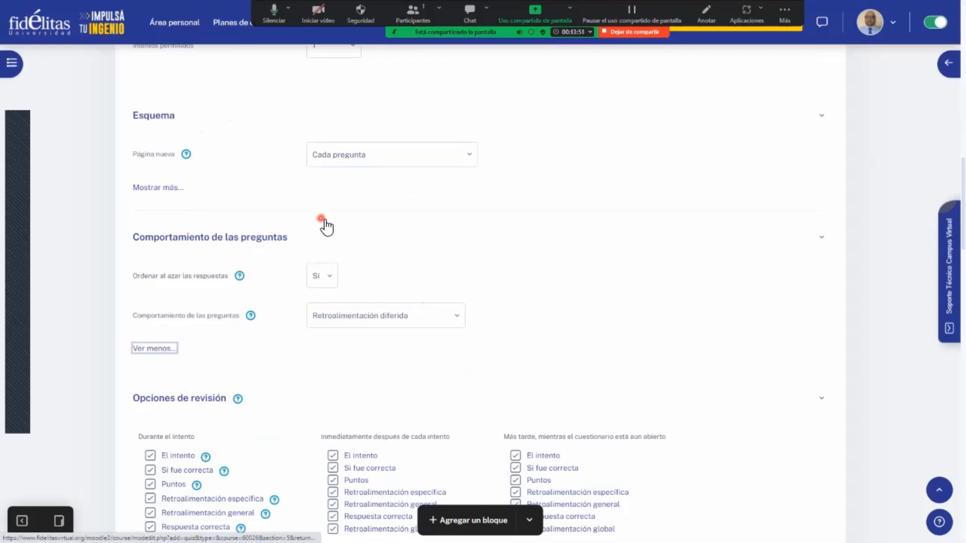
left_click(162, 188)
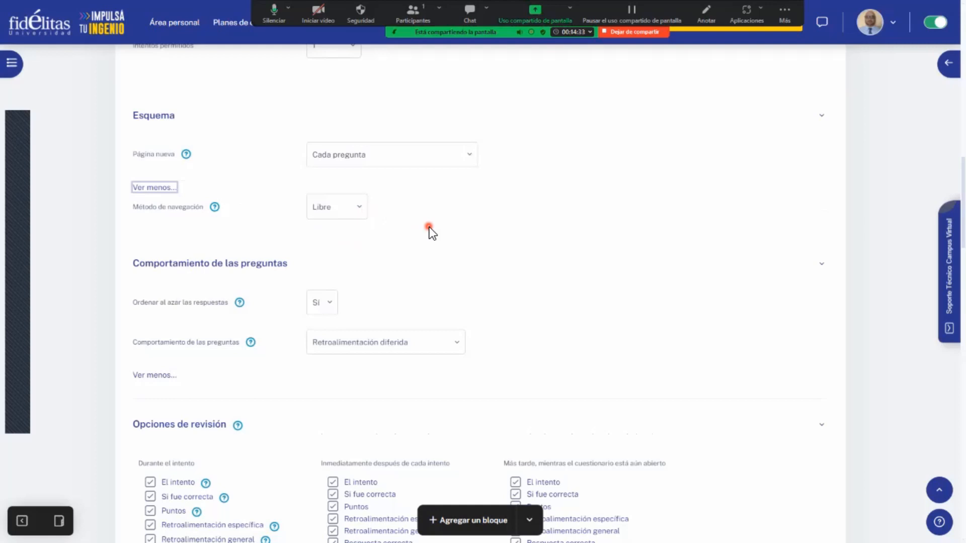
left_click(340, 207)
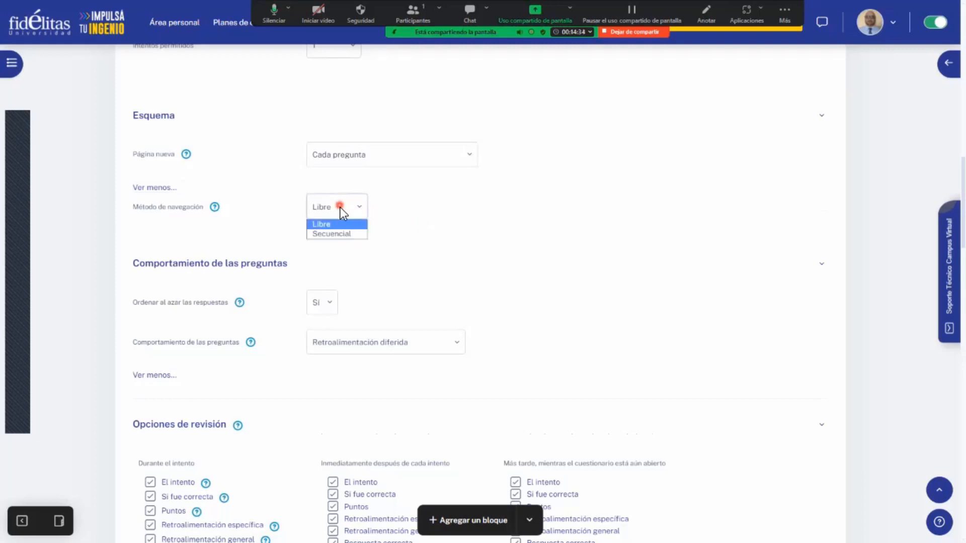
left_click(356, 234)
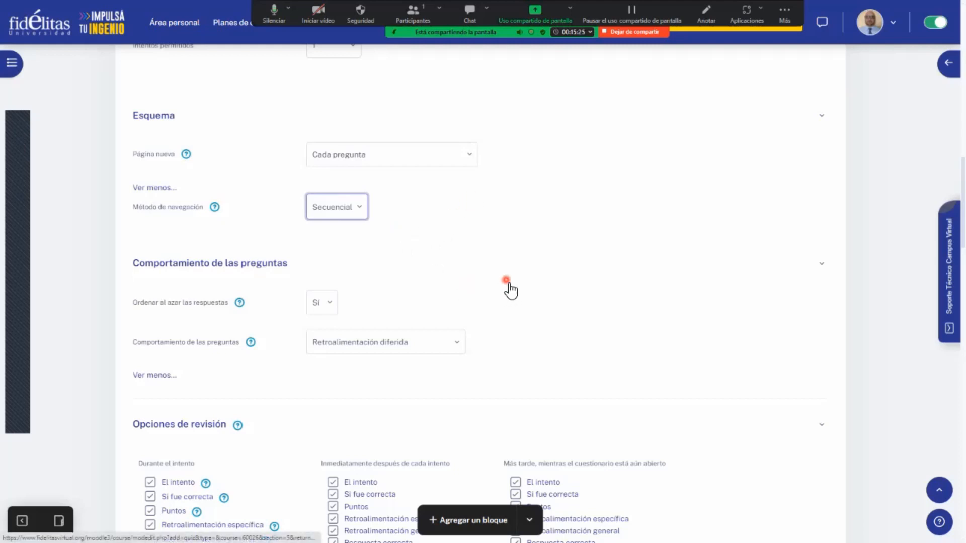
- Examine the question behaviour settings and each group of Opciones de revisión, comparing them with the opening and closing dates under Temporalización
scroll(510, 289, "down", 2)
scroll(509, 284, "down", 1)
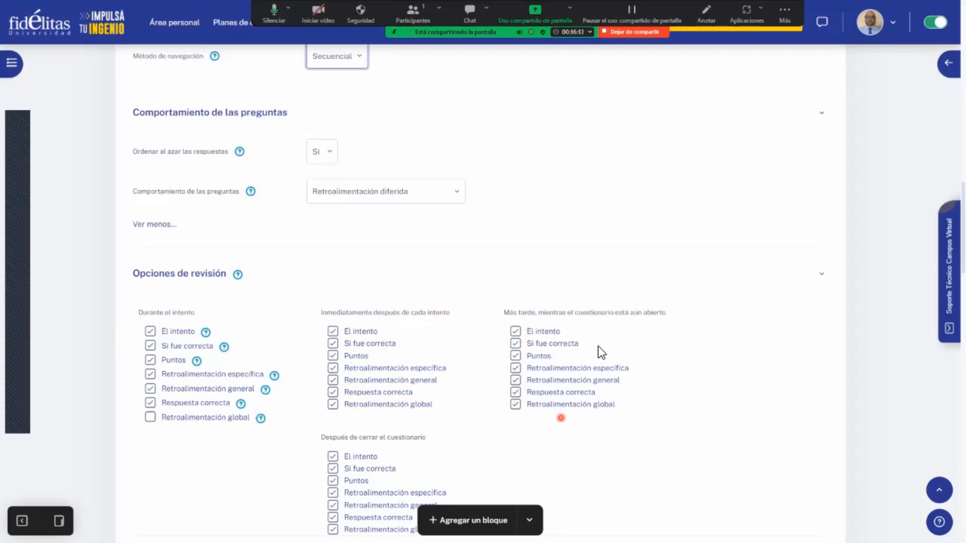
scroll(562, 389, "down", 1)
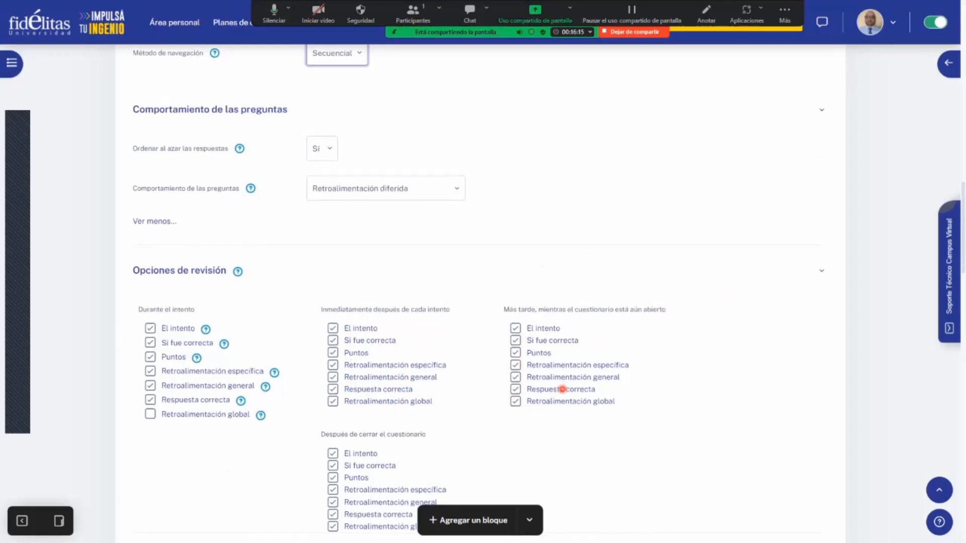
scroll(562, 389, "down", 1)
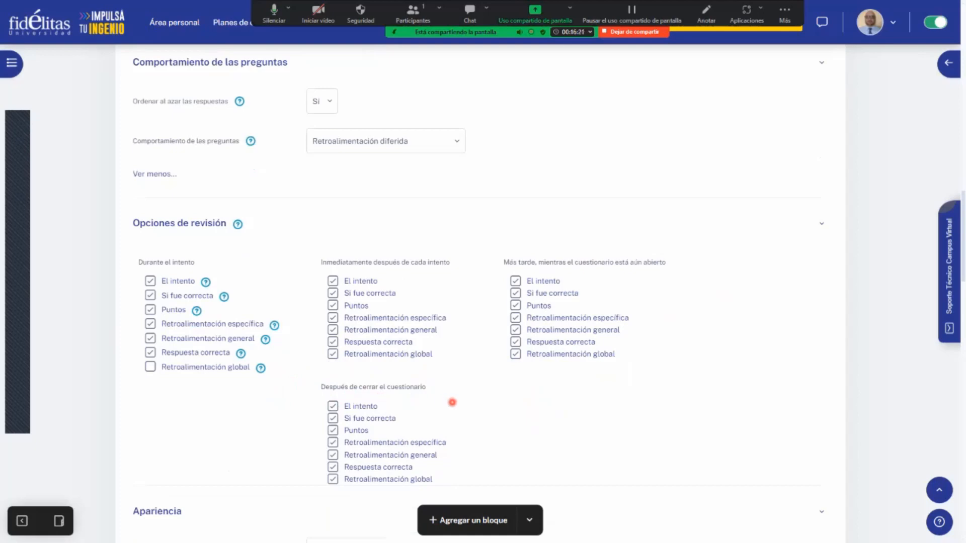
scroll(453, 403, "up", 12)
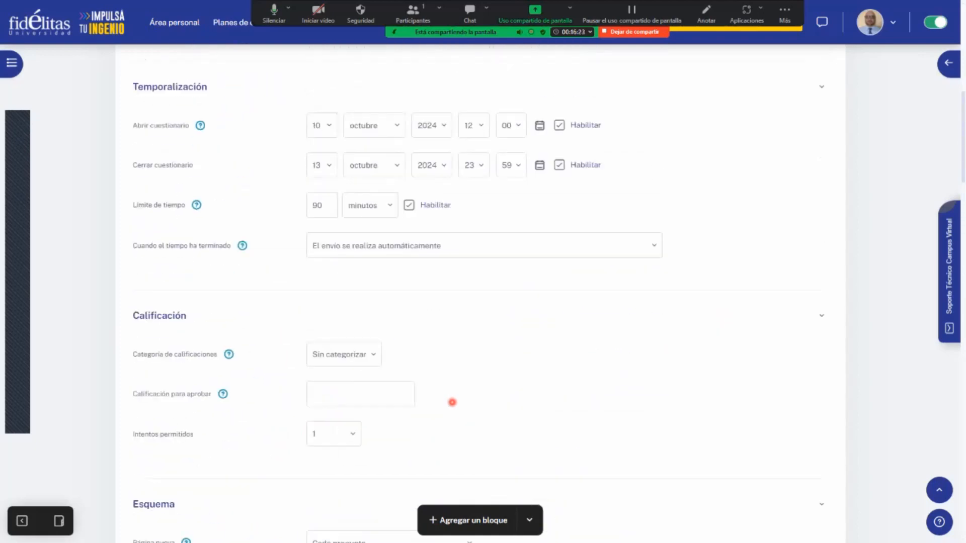
scroll(452, 402, "up", 3)
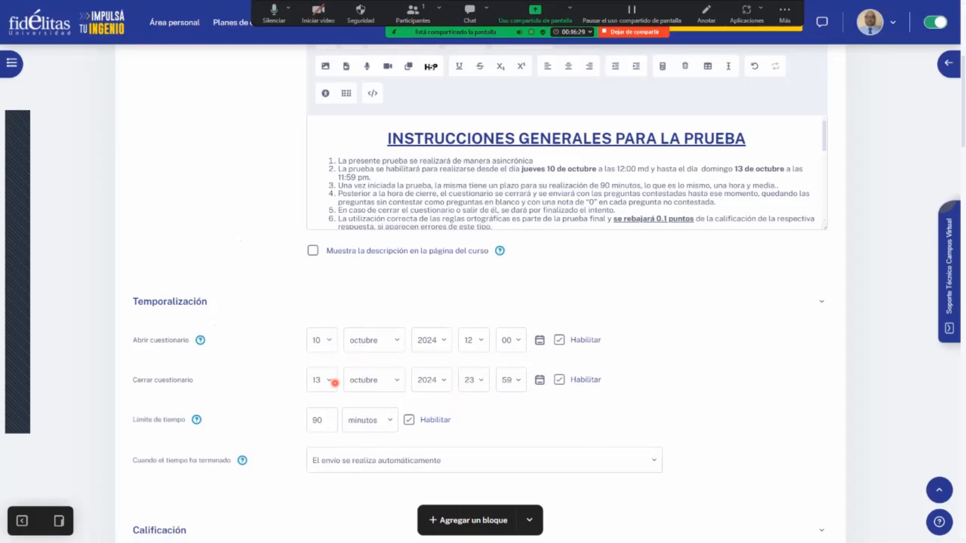
scroll(335, 383, "down", 15)
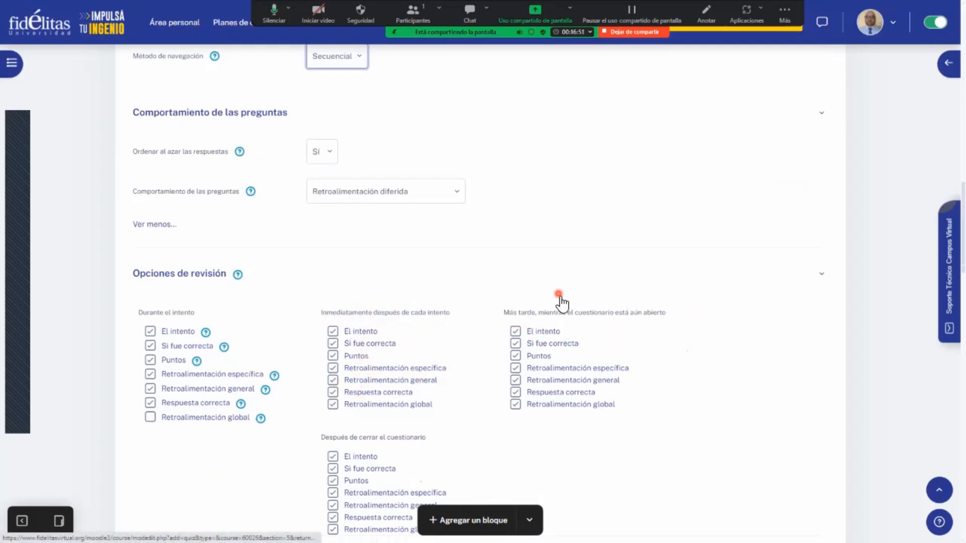
scroll(531, 334, "down", 1)
scroll(522, 335, "down", 1)
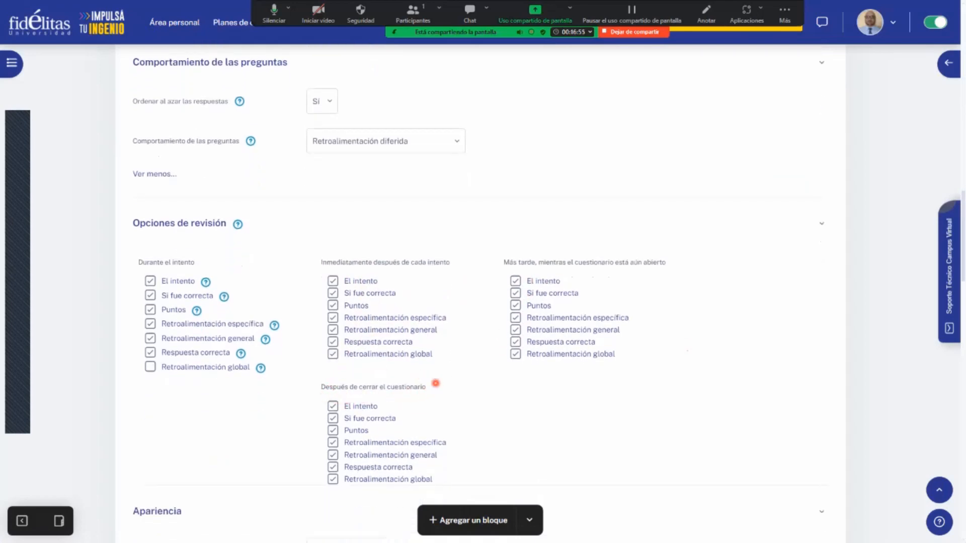
scroll(464, 347, "up", 12)
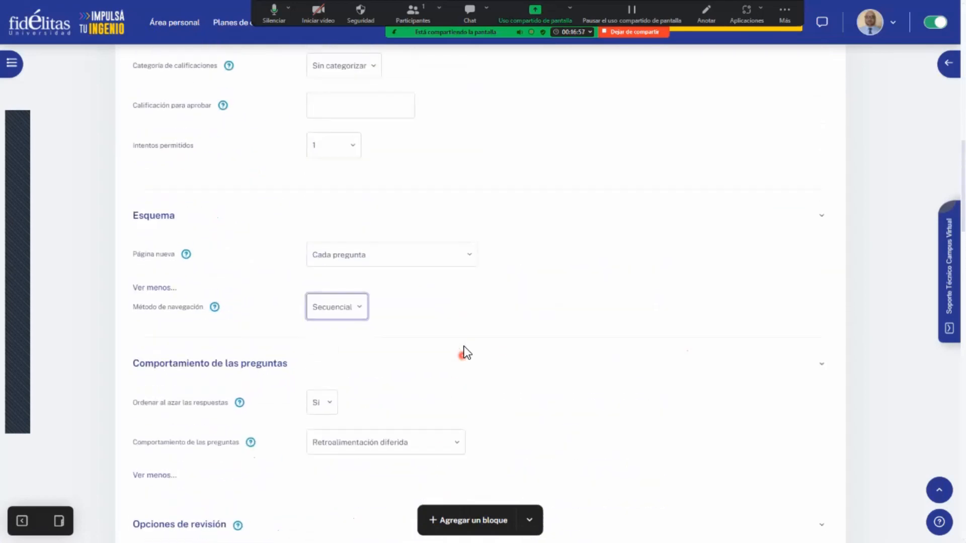
scroll(464, 347, "up", 3)
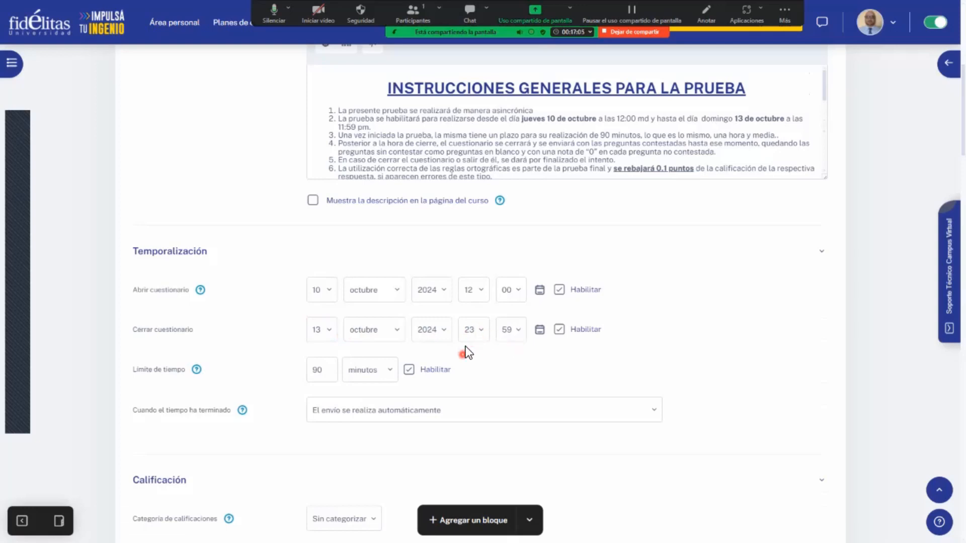
- Clear every review option for "Inmediatamente después de cada intento" and "Más tarde, mientras el cuestionario está aún abierto"
scroll(464, 352, "down", 1)
scroll(464, 347, "down", 15)
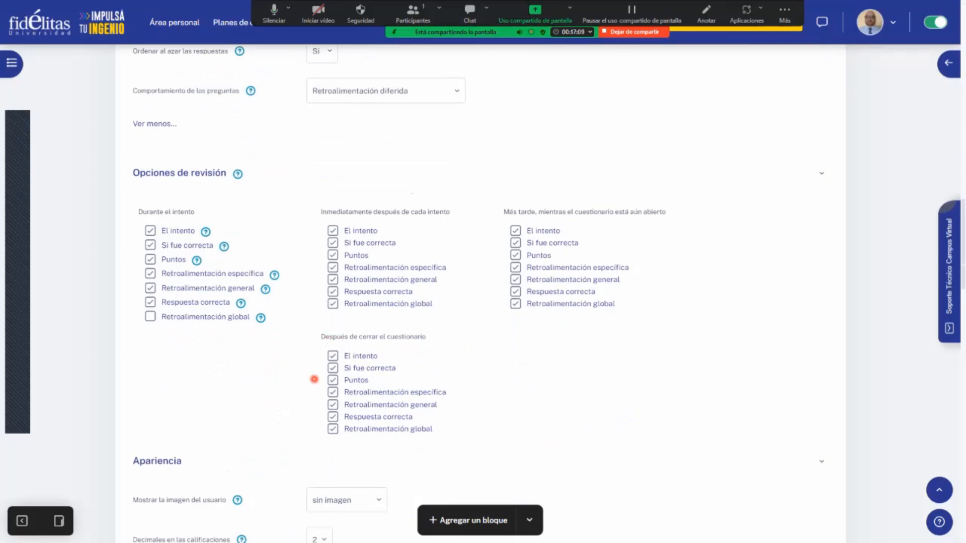
left_click(332, 292)
left_click(332, 280)
left_click(333, 267)
left_click(336, 233)
left_click(515, 267)
left_click(516, 231)
- Set Decimales en las calificaciones under Apariencia to 0
scroll(674, 405, "down", 4)
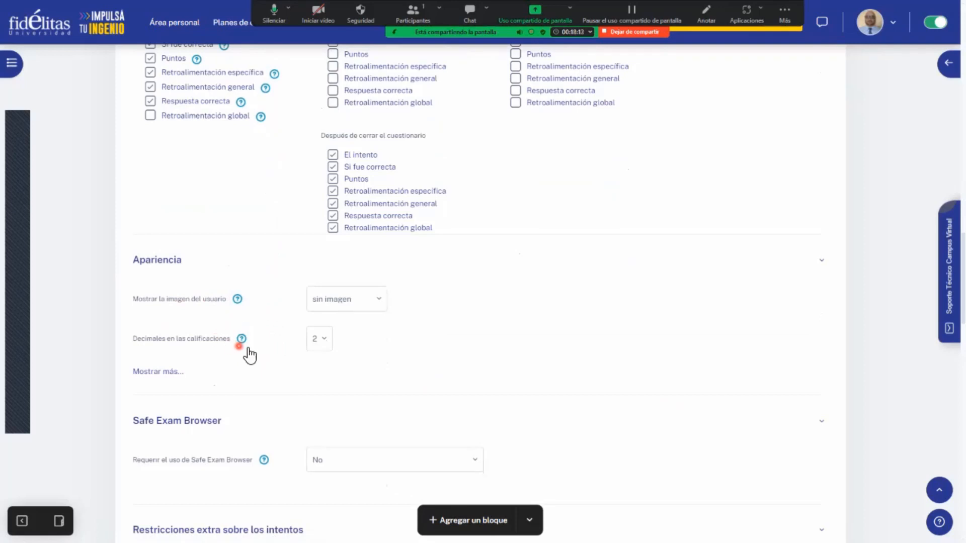
left_click(324, 340)
left_click(323, 352)
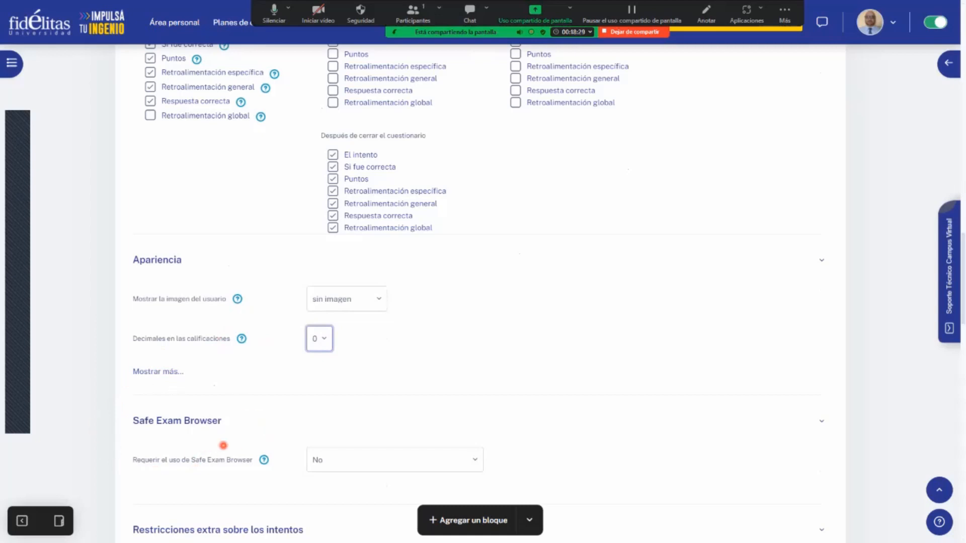
- Review the Safe Exam Browser and extra restriction settings, and set Intentos permitidos under Calificación to 10
scroll(258, 417, "down", 1)
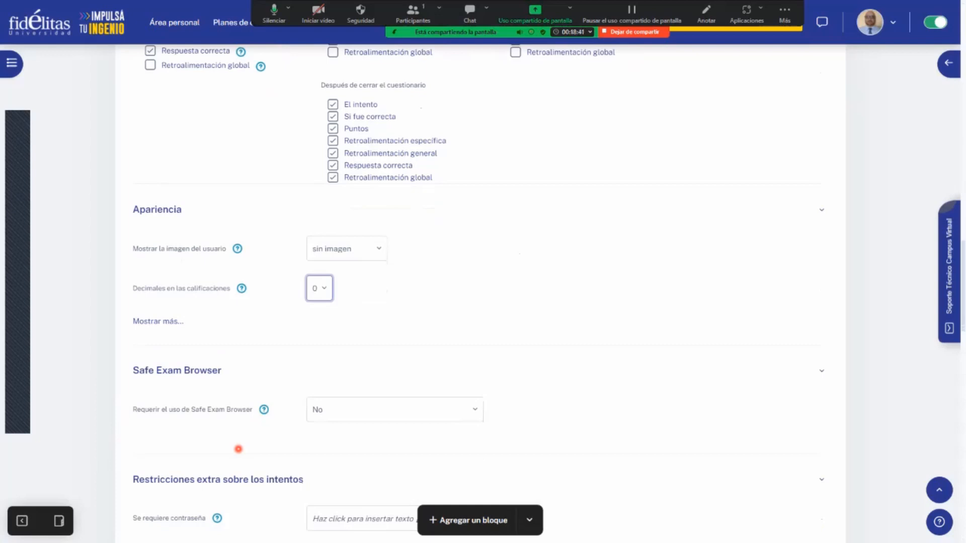
scroll(238, 448, "down", 1)
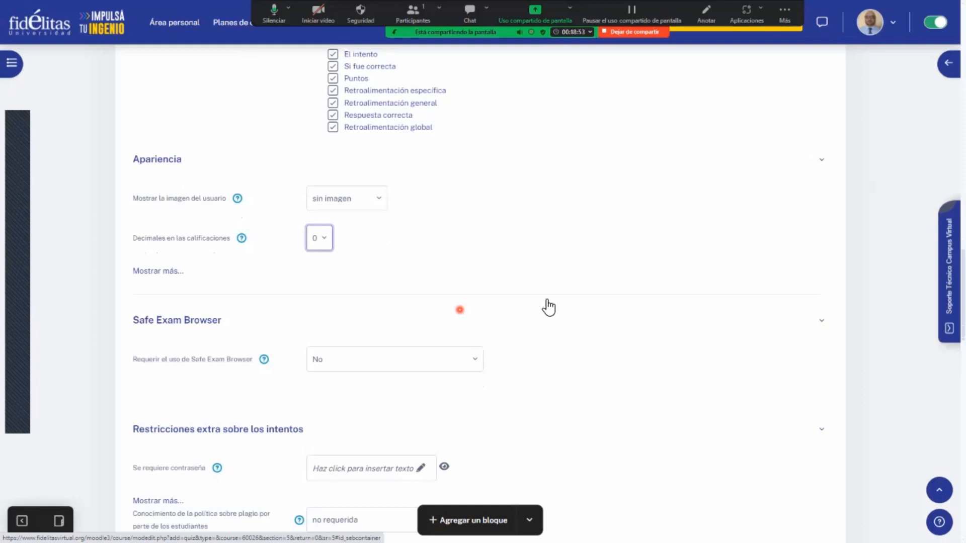
scroll(571, 326, "down", 2)
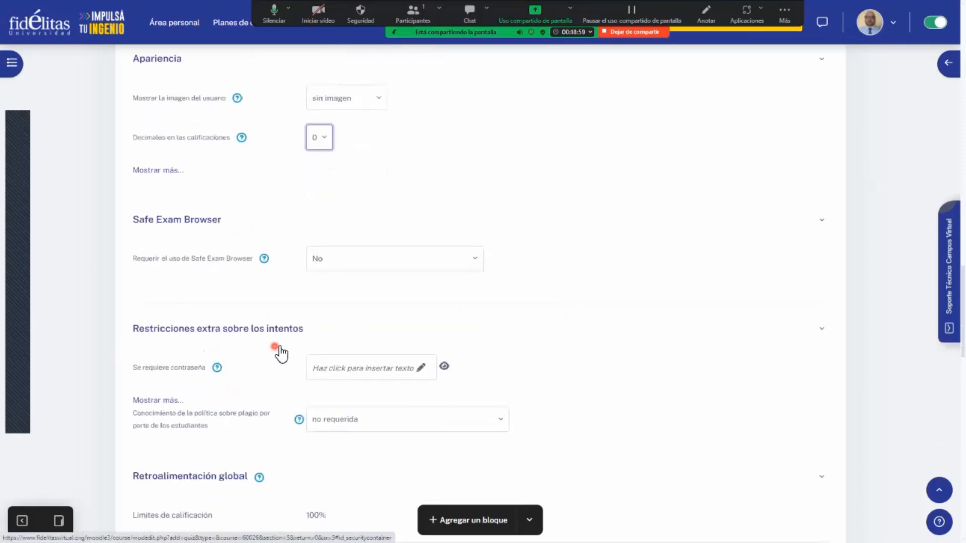
scroll(281, 352, "up", 10)
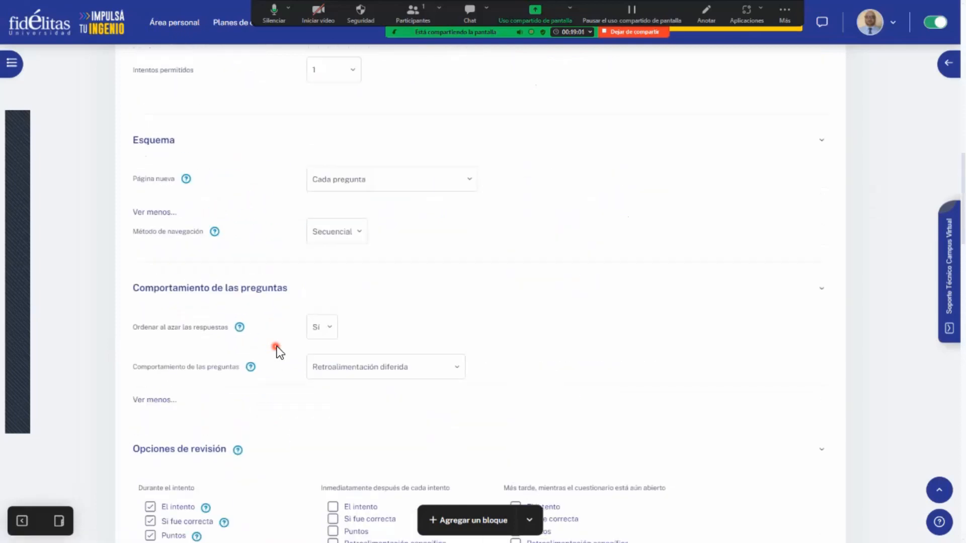
scroll(277, 347, "up", 1)
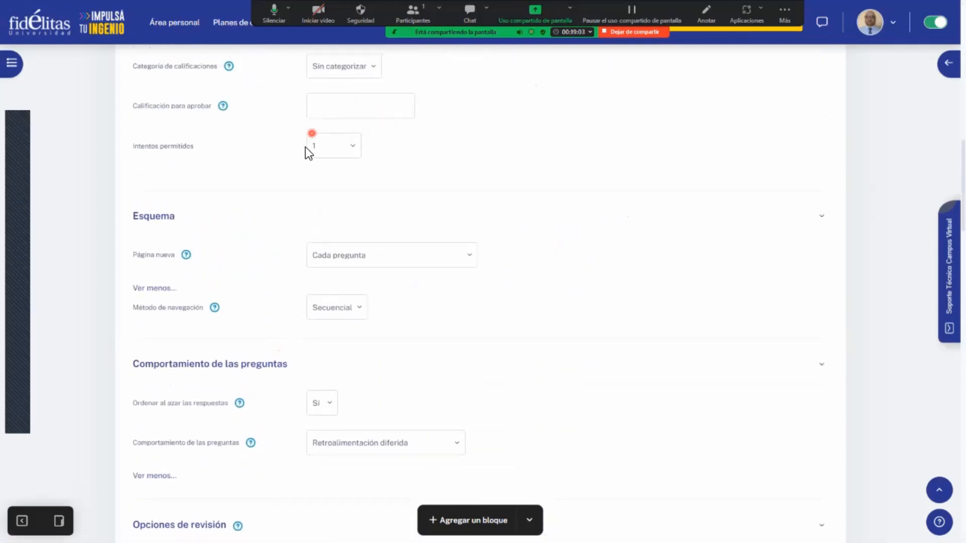
left_click(354, 147)
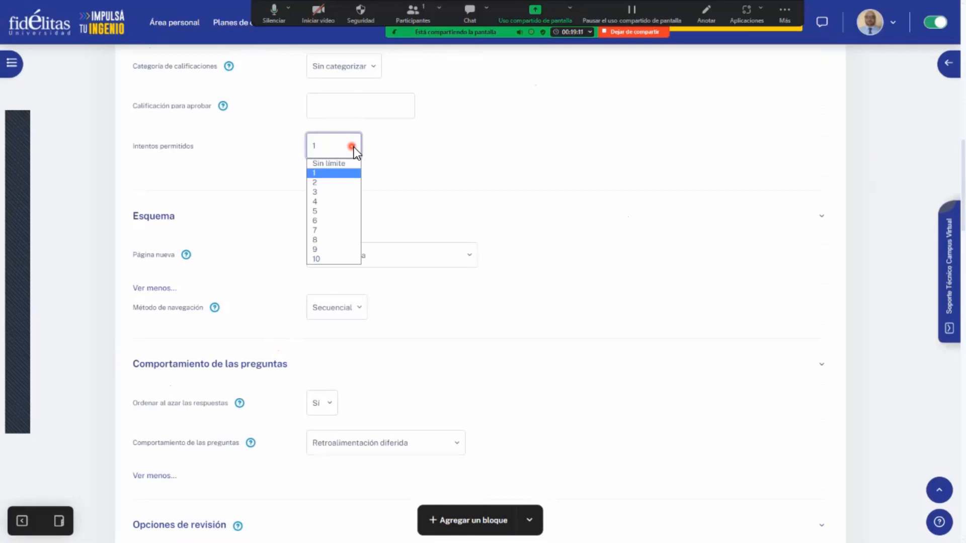
left_click(339, 259)
- Expand the additional settings of Restricciones extra sobre los intentos
scroll(430, 276, "down", 8)
scroll(430, 276, "down", 10)
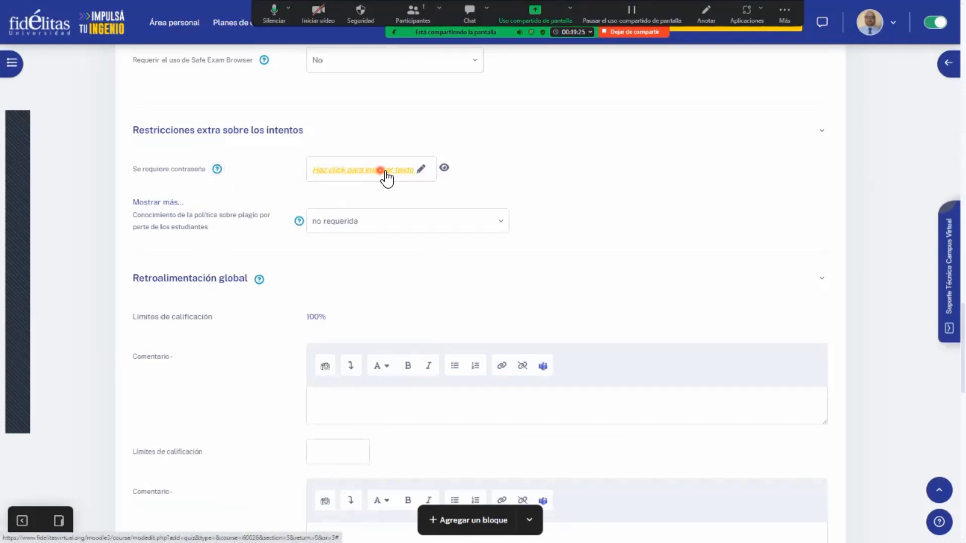
left_click(151, 203)
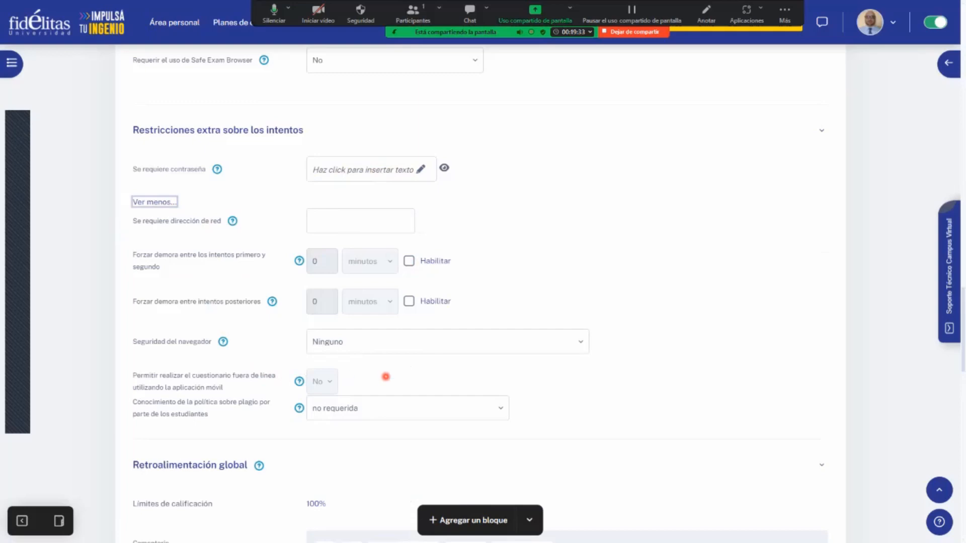
- Return Intentos permitidos under Calificación to 1
scroll(386, 377, "up", 10)
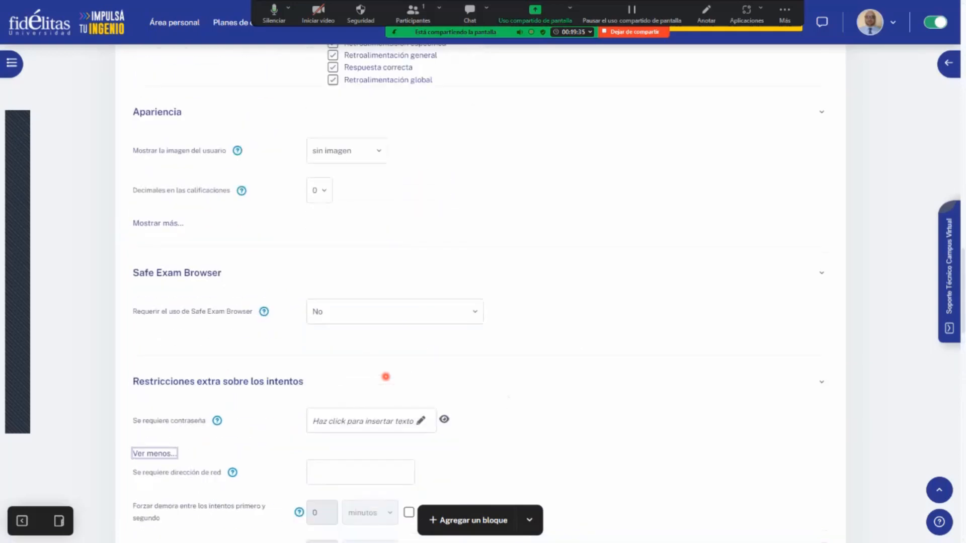
scroll(386, 377, "up", 10)
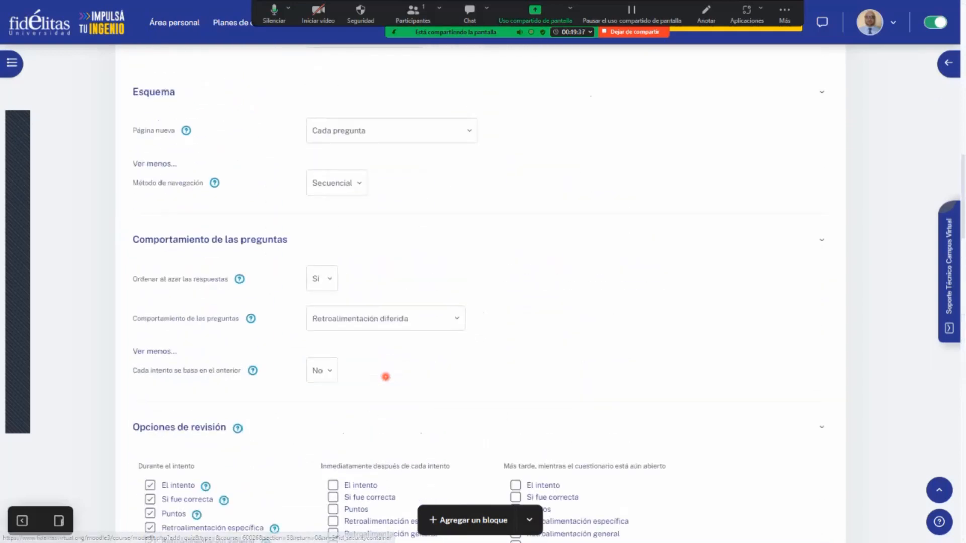
scroll(383, 228, "up", 1)
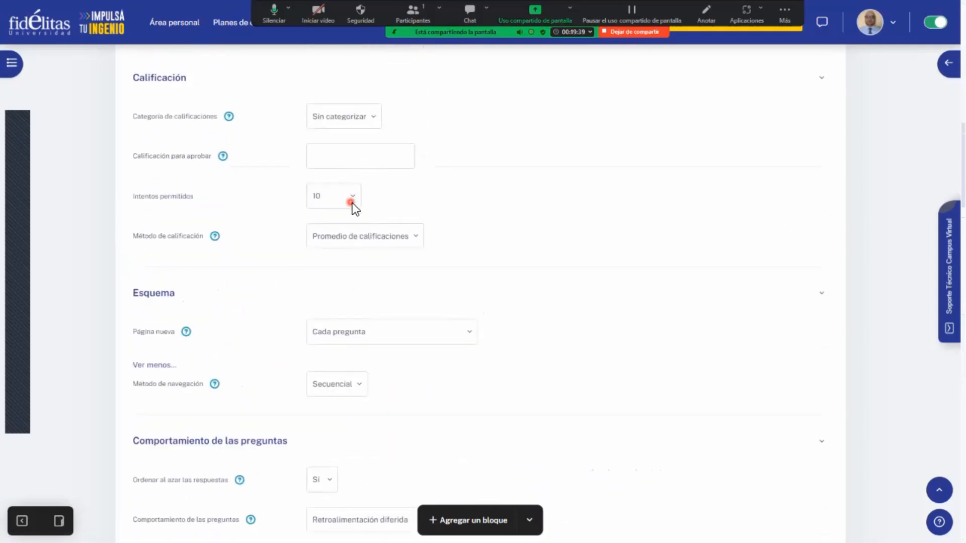
left_click(350, 200)
left_click(352, 230)
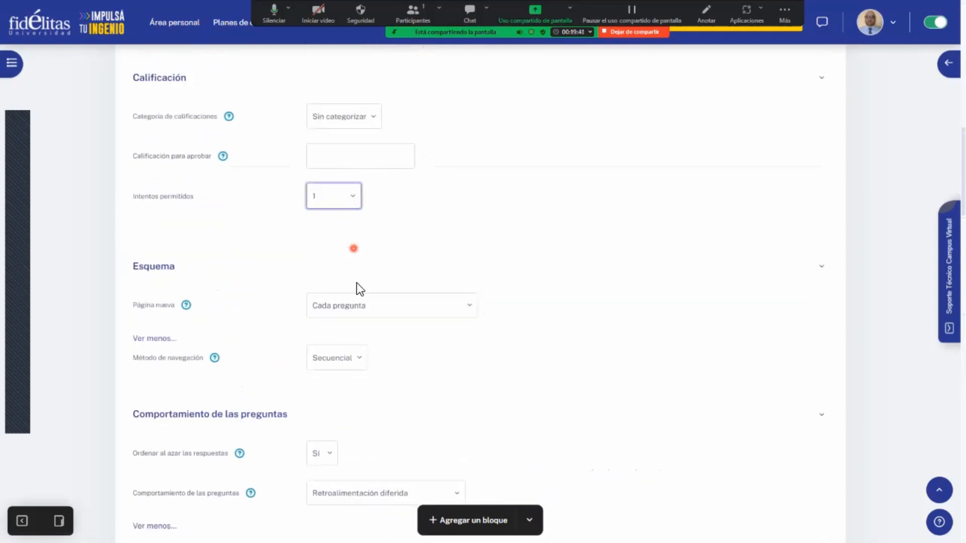
- Enter "Excelente" as the comment for the 100% grade limit under Retroalimentación global
scroll(358, 287, "down", 3)
scroll(360, 302, "down", 10)
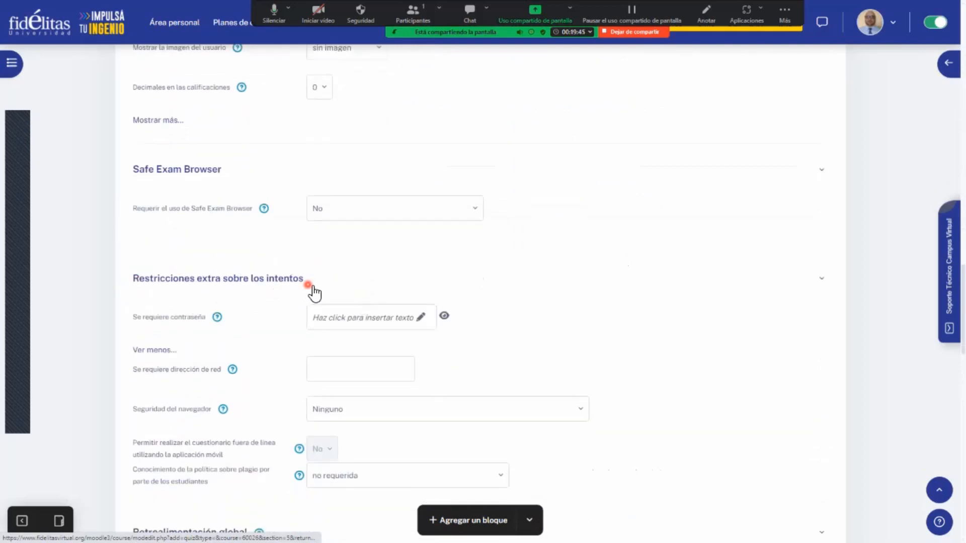
scroll(405, 292, "down", 2)
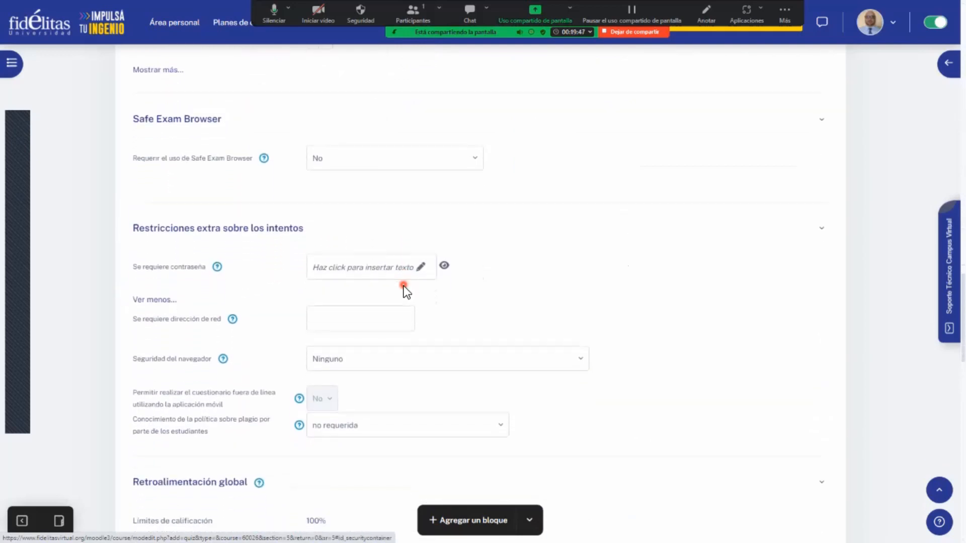
scroll(404, 286, "down", 2)
scroll(403, 285, "down", 4)
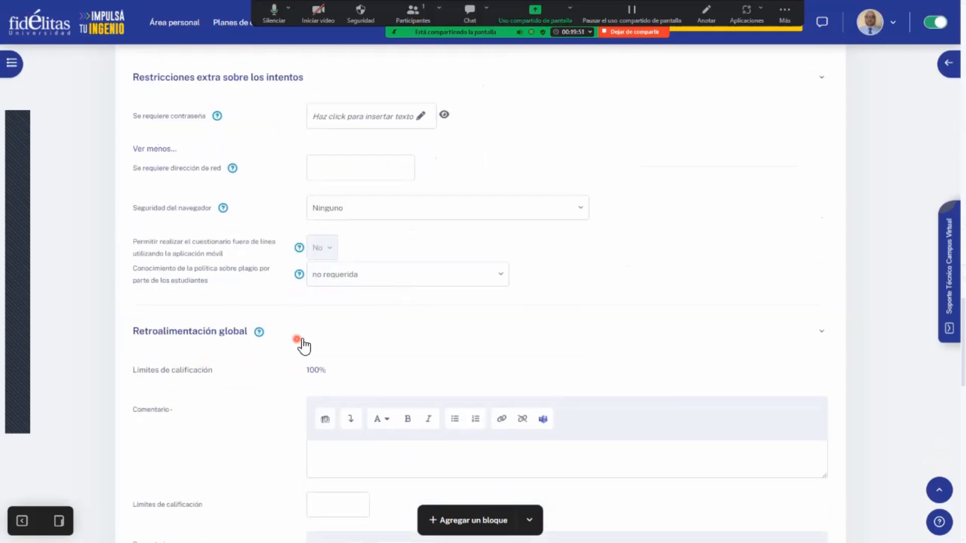
scroll(334, 325, "down", 6)
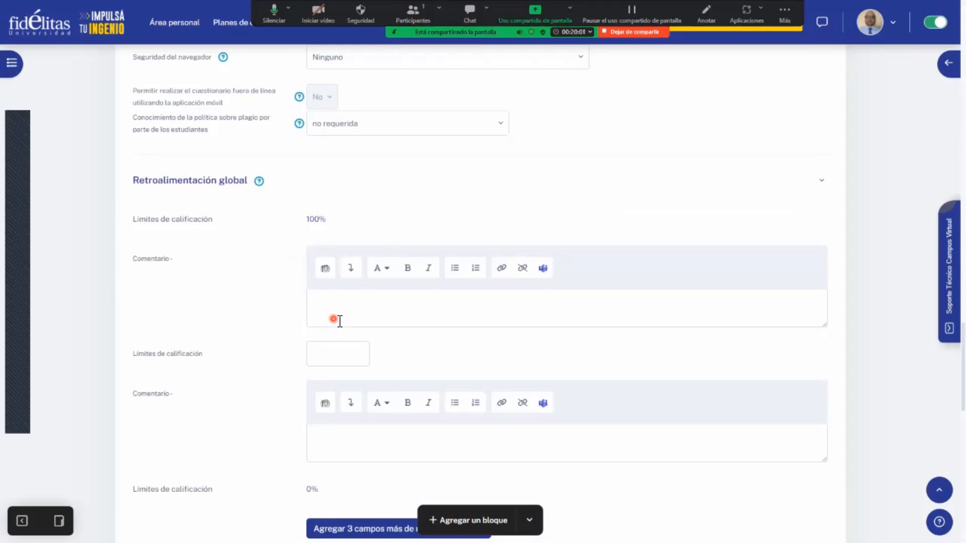
scroll(224, 323, "down", 1)
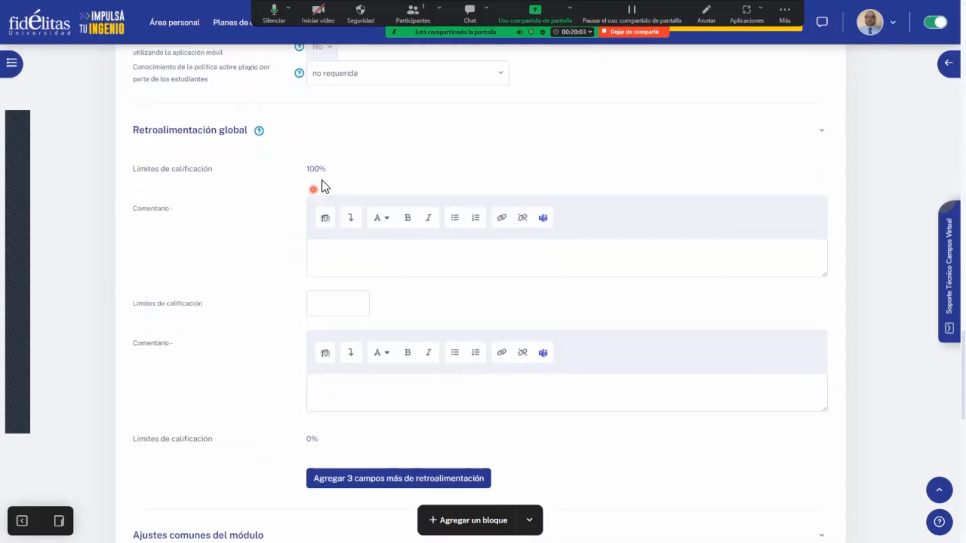
left_click(332, 261)
type("E")
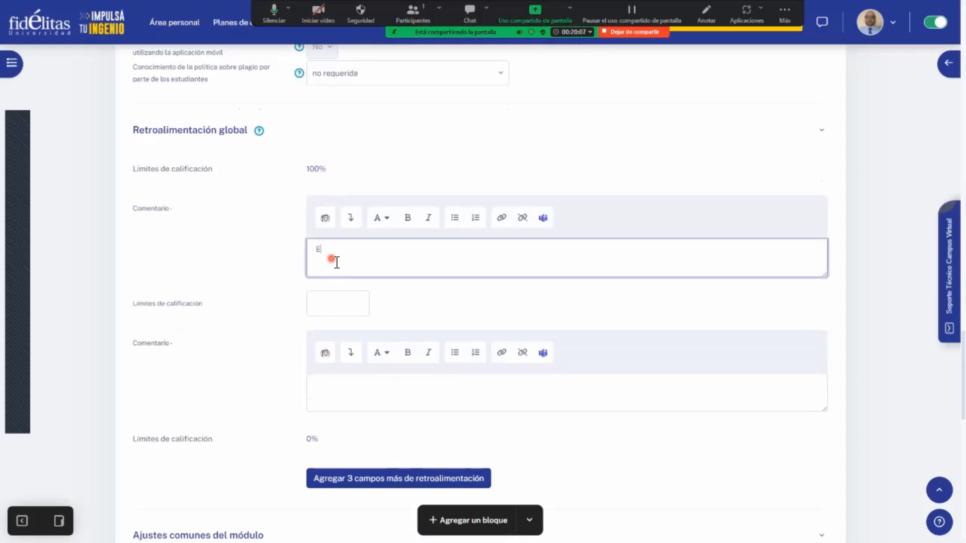
type("xcelente")
- Set the intermediate grade limit of Retroalimentación global to 70 and enter the comment "Debe estudiar más" below it
left_click(346, 311)
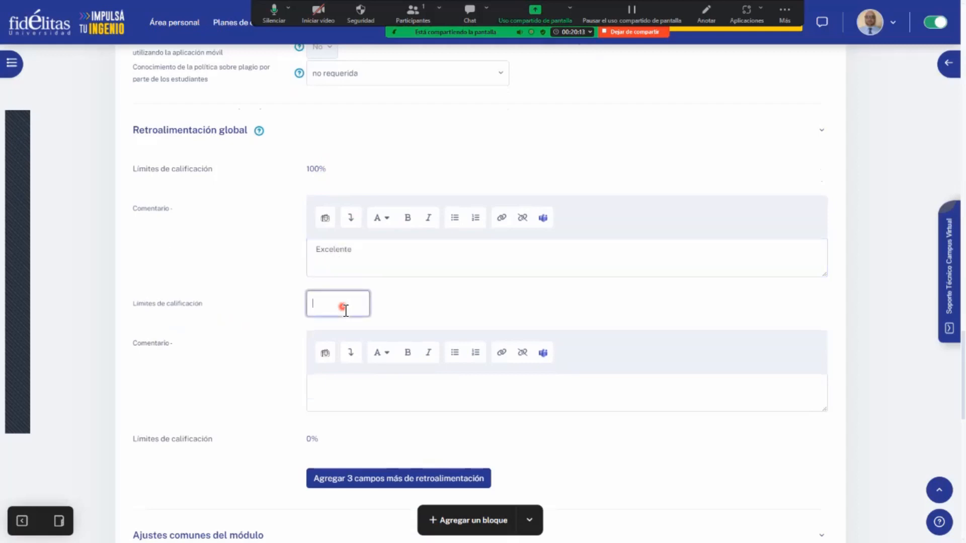
type("70")
left_click(392, 402)
type("De")
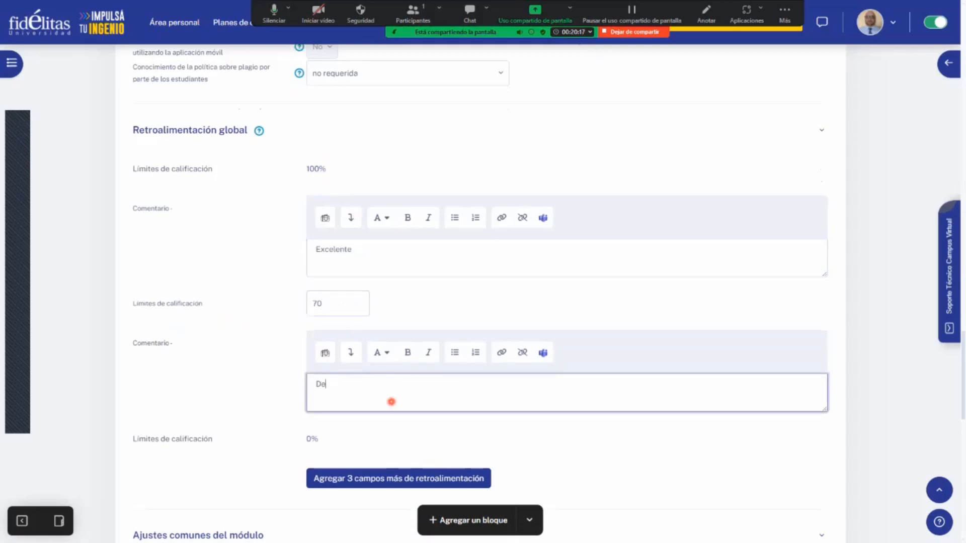
type("be estudiar más")
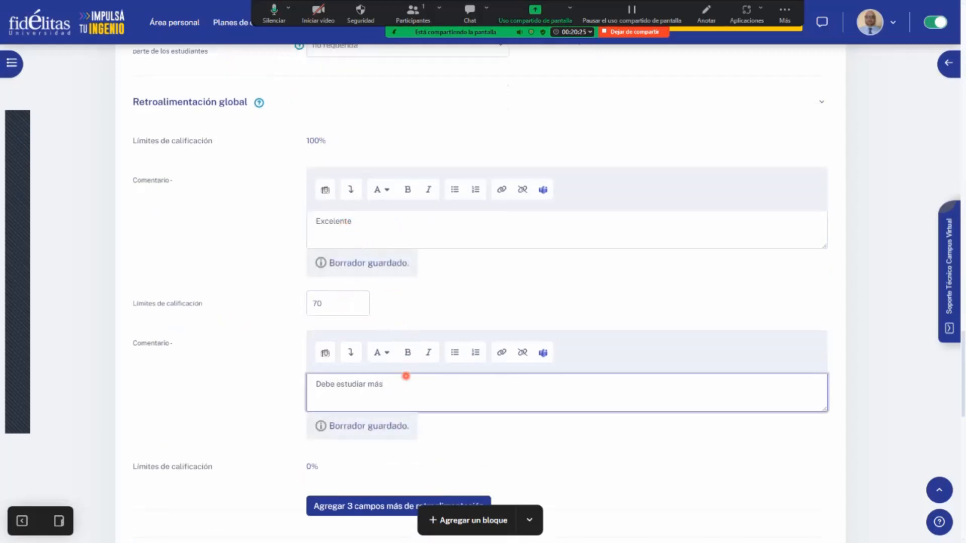
- Delete the text of both Retroalimentación global comments
scroll(370, 403, "down", 1)
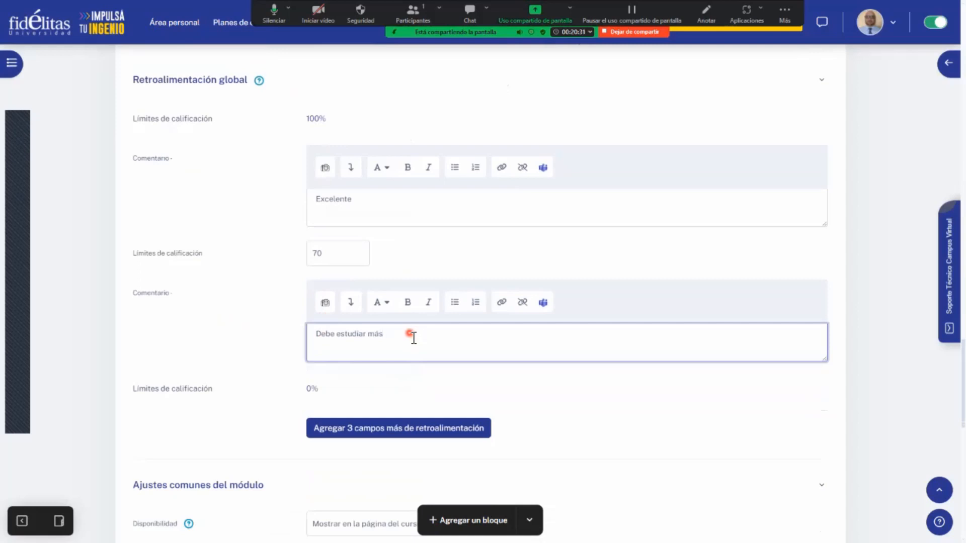
key("ctrl+a")
key("BackSpace")
left_click(382, 200)
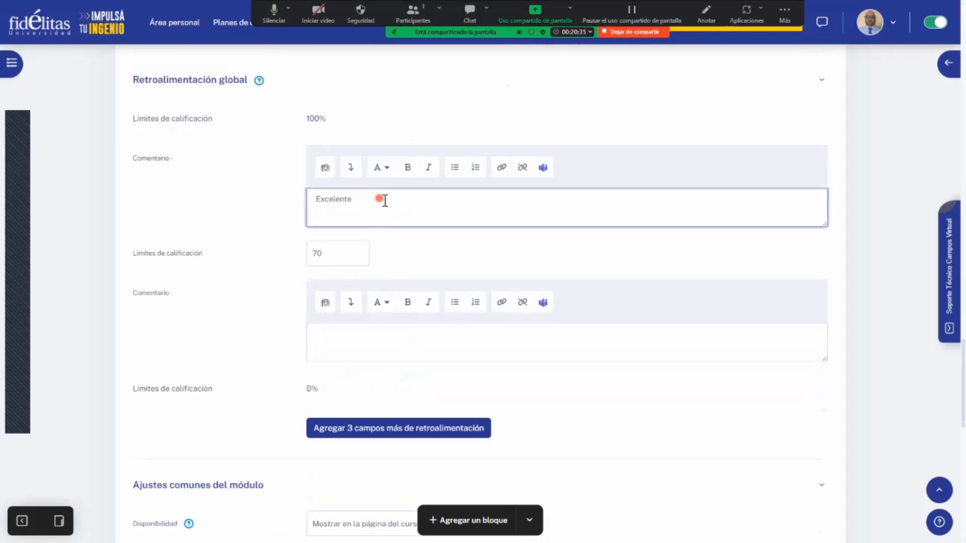
key("ctrl+a")
key("BackSpace")
- Examine the Disponibilidad options under Ajustes comunes del módulo
scroll(209, 321, "down", 1)
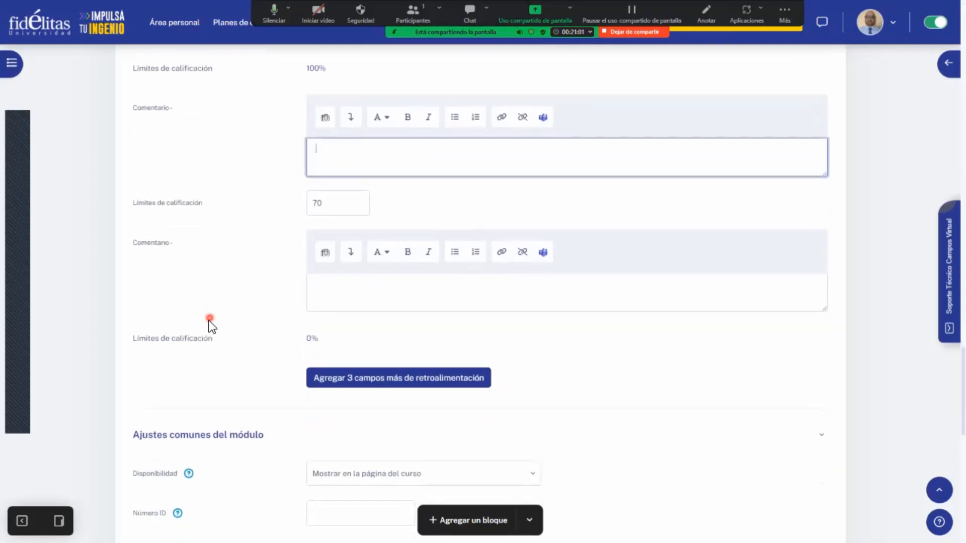
scroll(210, 322, "down", 2)
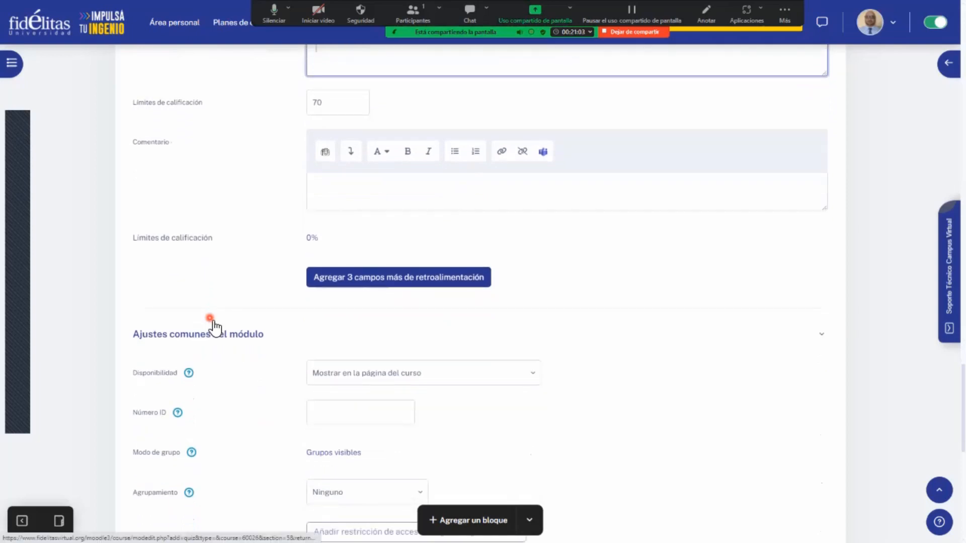
scroll(214, 327, "down", 2)
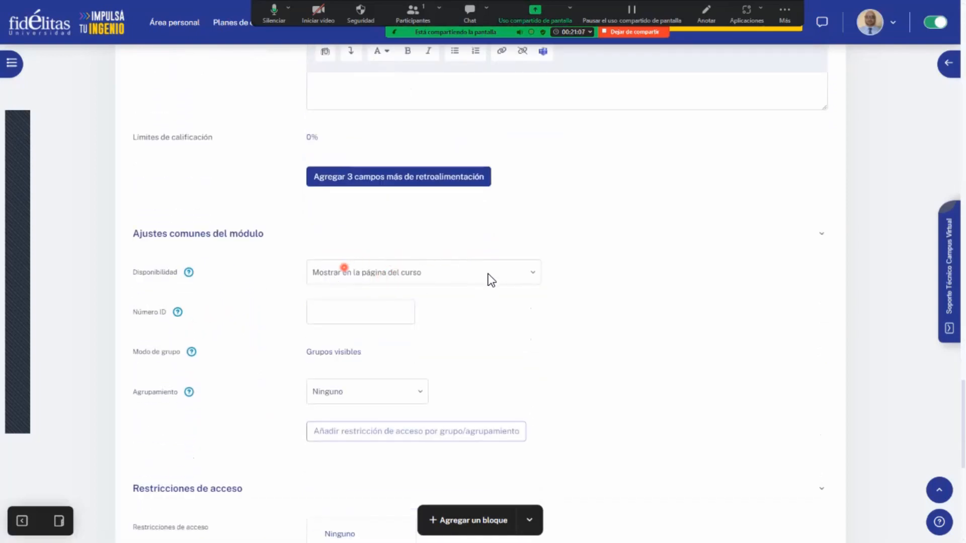
left_click(488, 275)
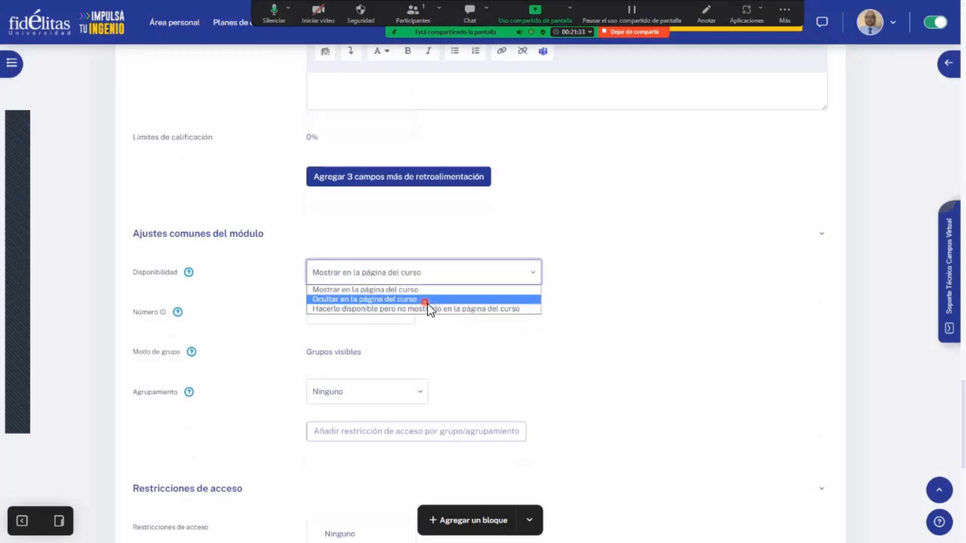
left_click(649, 326)
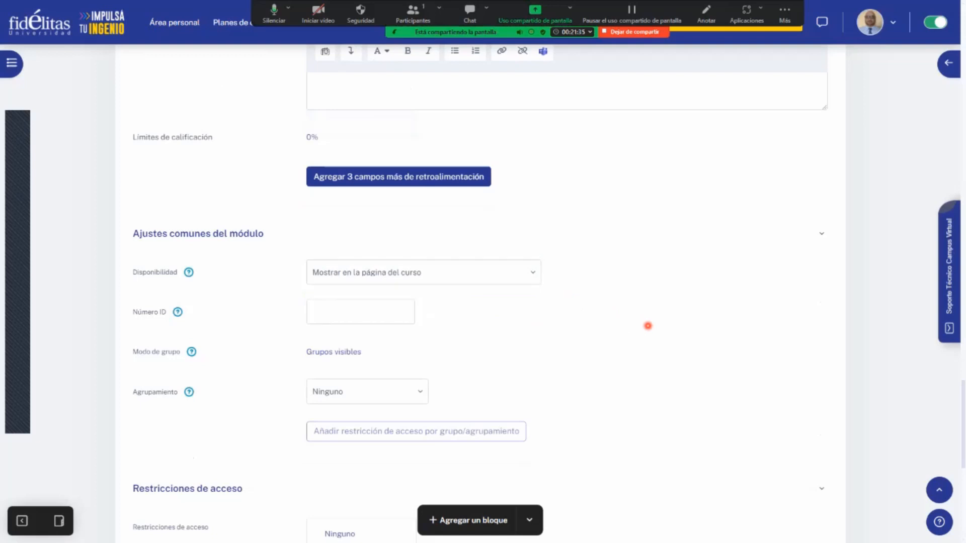
- Add a "Perfil de usuario" restriction under Restricciones de acceso
scroll(649, 326, "down", 3)
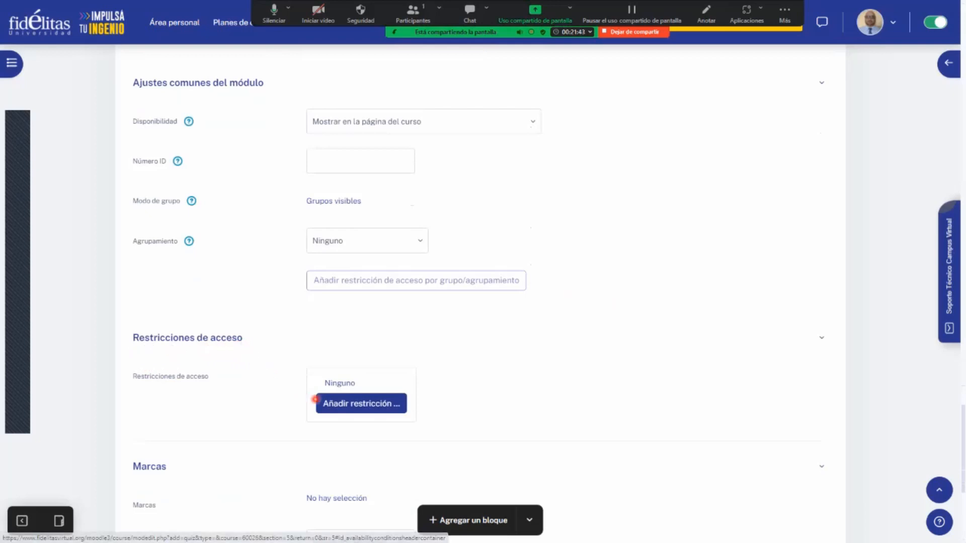
left_click(355, 402)
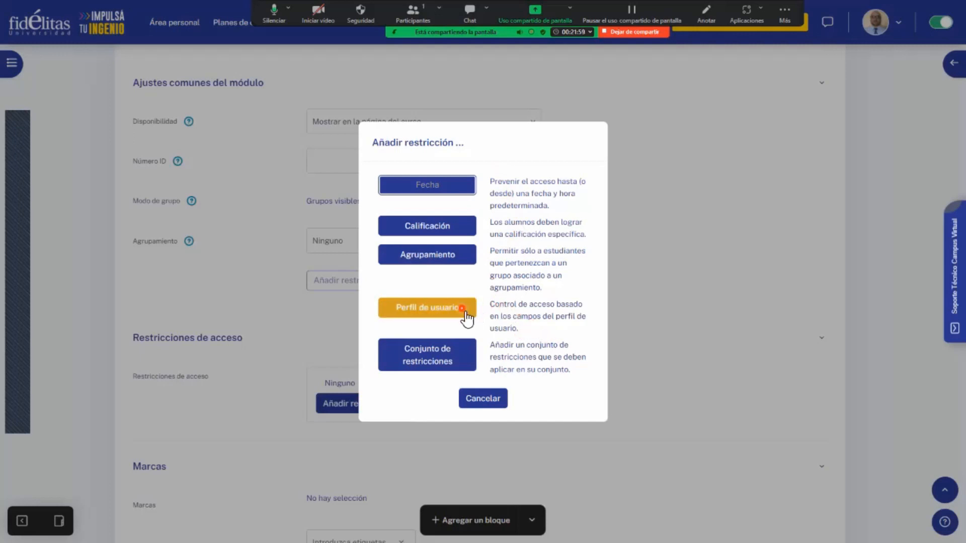
left_click(429, 309)
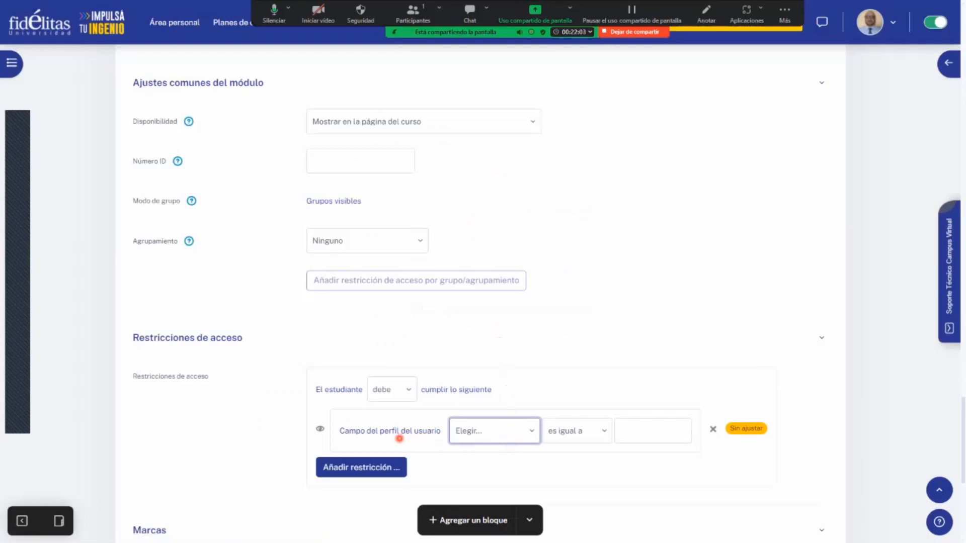
- Set the user profile restriction to require that Dirección de correo "es igual a" the student's e-mail address
left_click(524, 427)
left_click(647, 430)
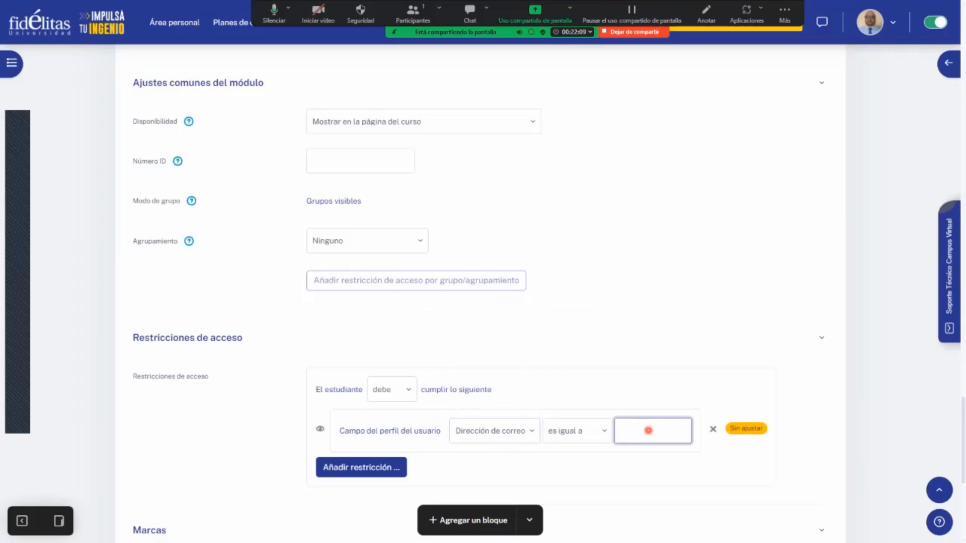
left_click(700, 489)
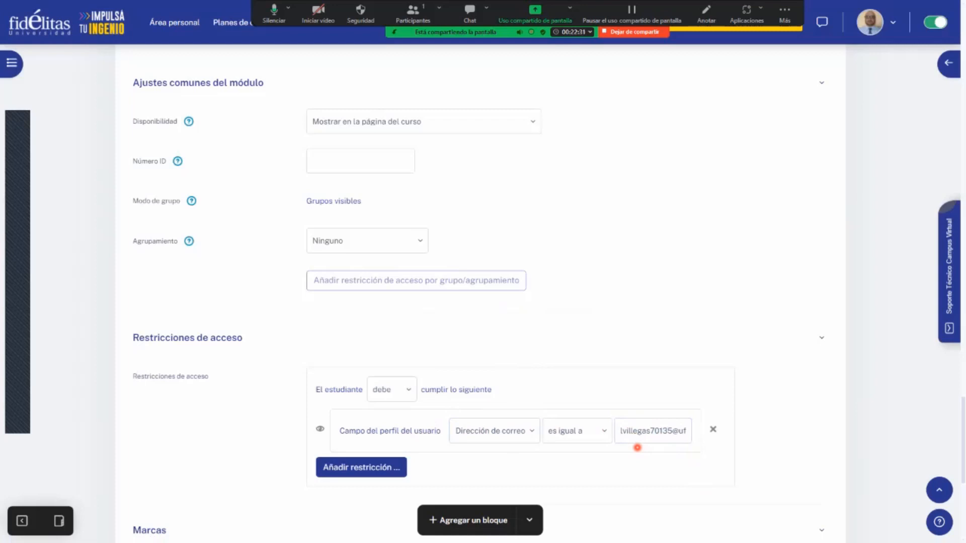
- Remove the user profile restriction and add a Fecha restriction under Restricciones de acceso instead
left_click(713, 430)
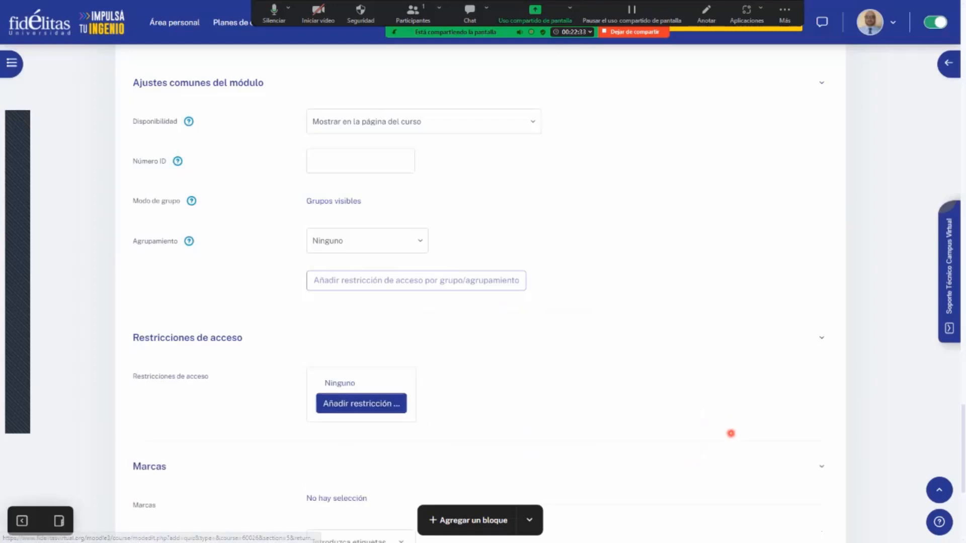
left_click(371, 405)
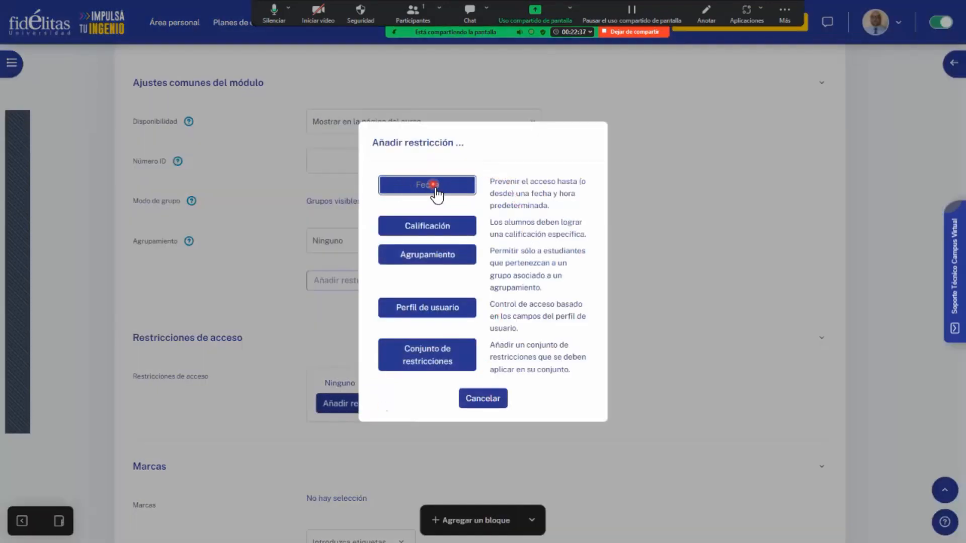
left_click(435, 190)
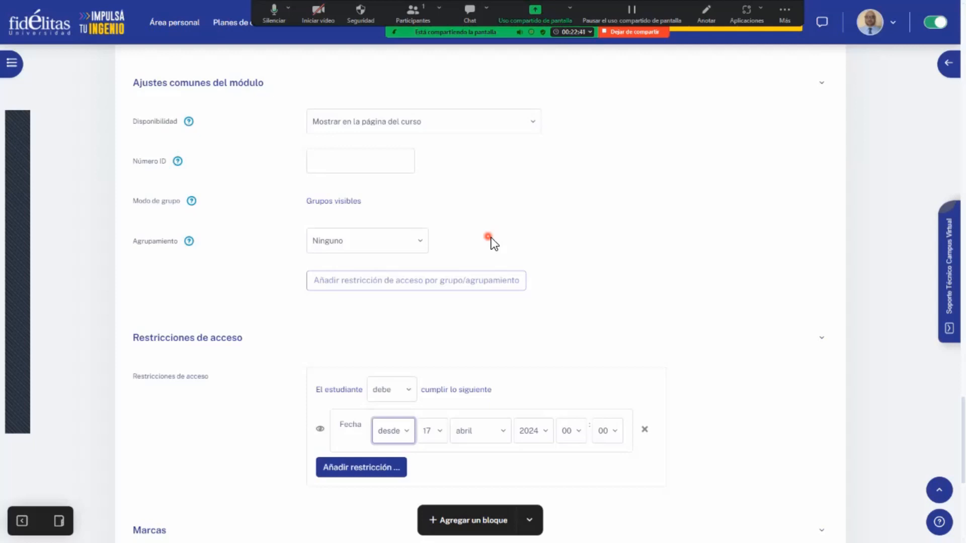
- Check the quiz's opening date under Temporalización and set the Fecha restriction's month to octubre
scroll(604, 304, "up", 6)
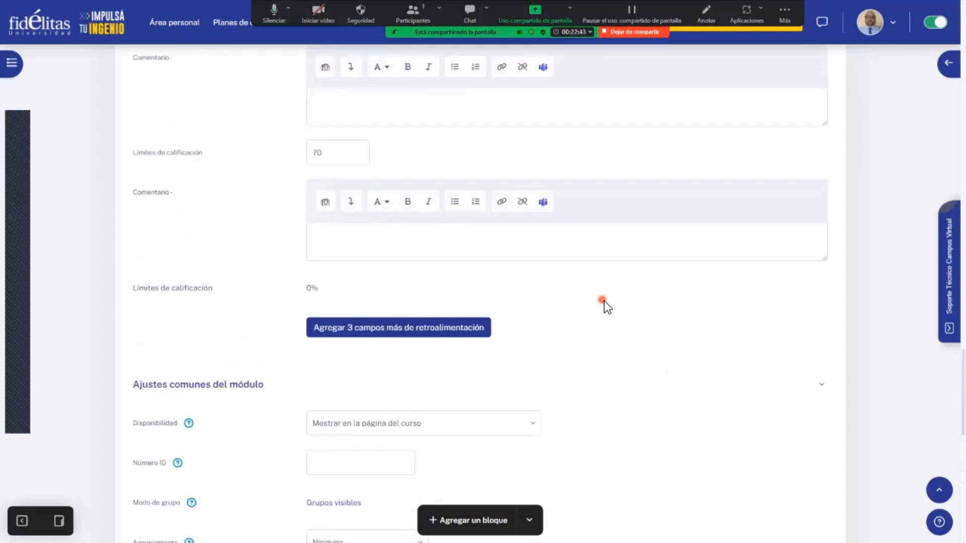
scroll(606, 305, "down", 2)
scroll(607, 305, "down", 3)
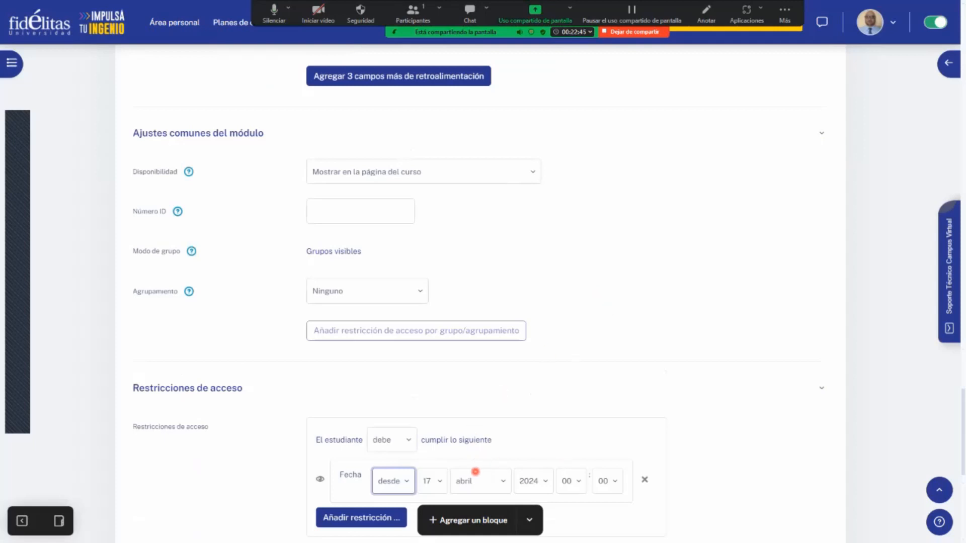
scroll(473, 466, "down", 1)
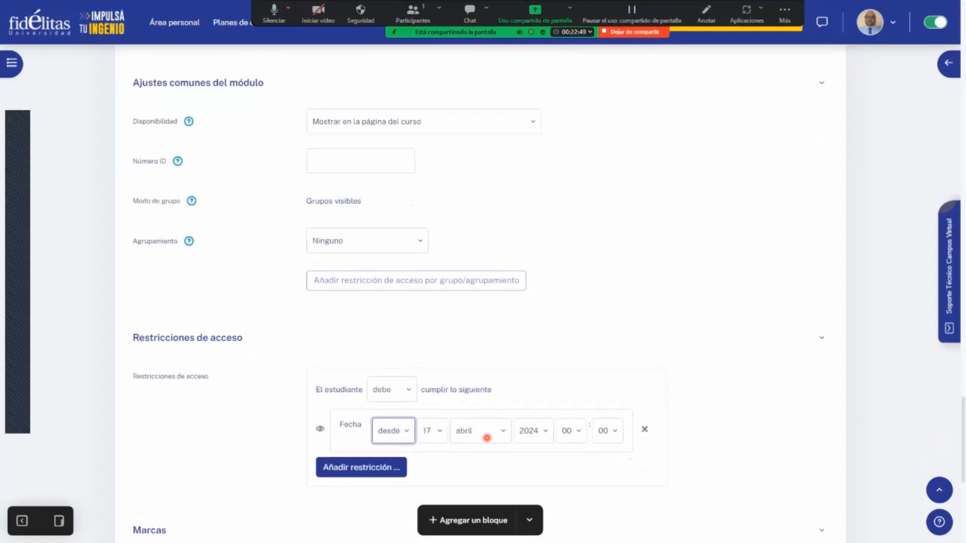
scroll(559, 369, "up", 20)
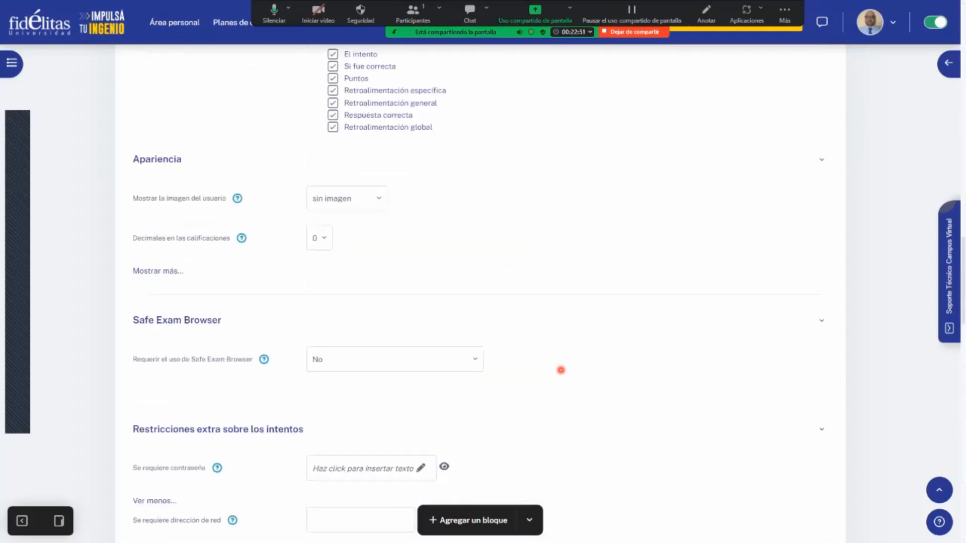
scroll(561, 370, "up", 10)
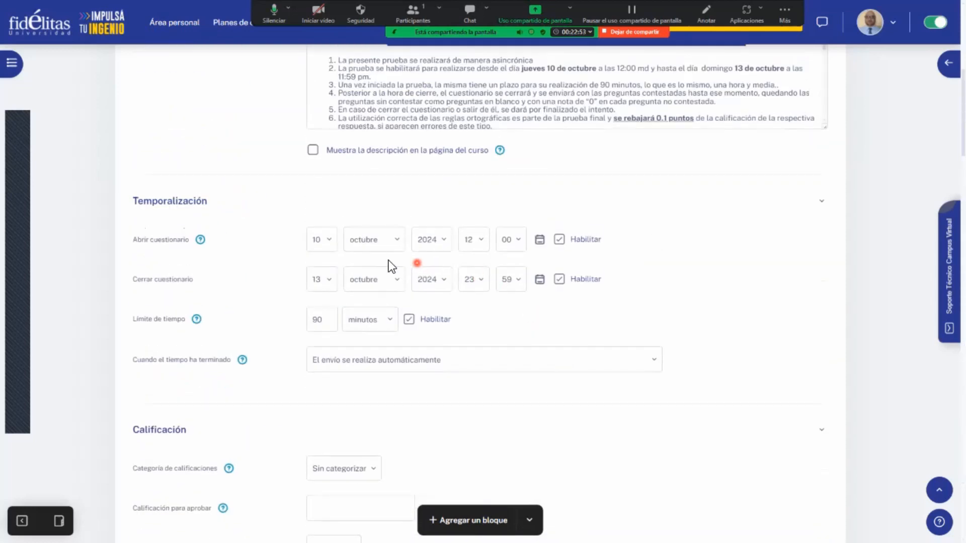
scroll(629, 383, "down", 7)
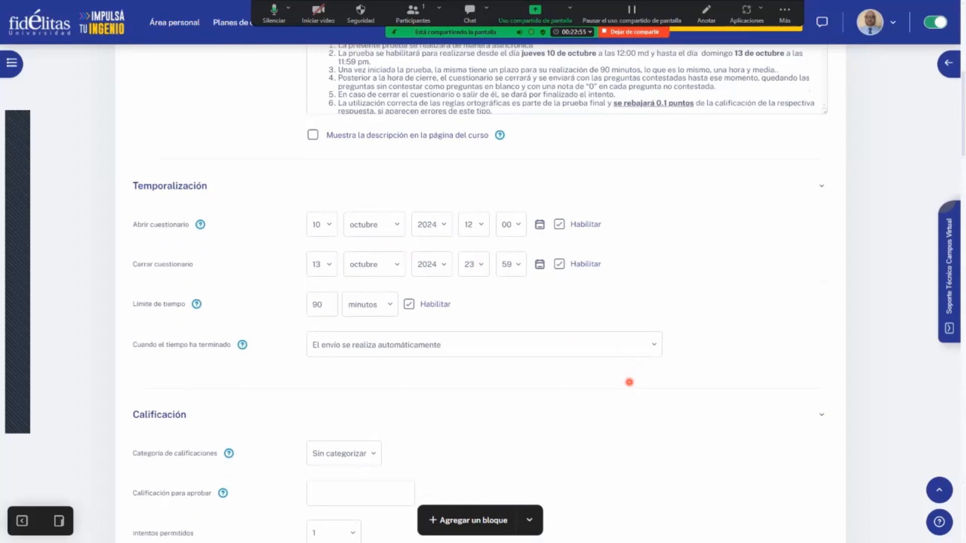
scroll(629, 382, "down", 15)
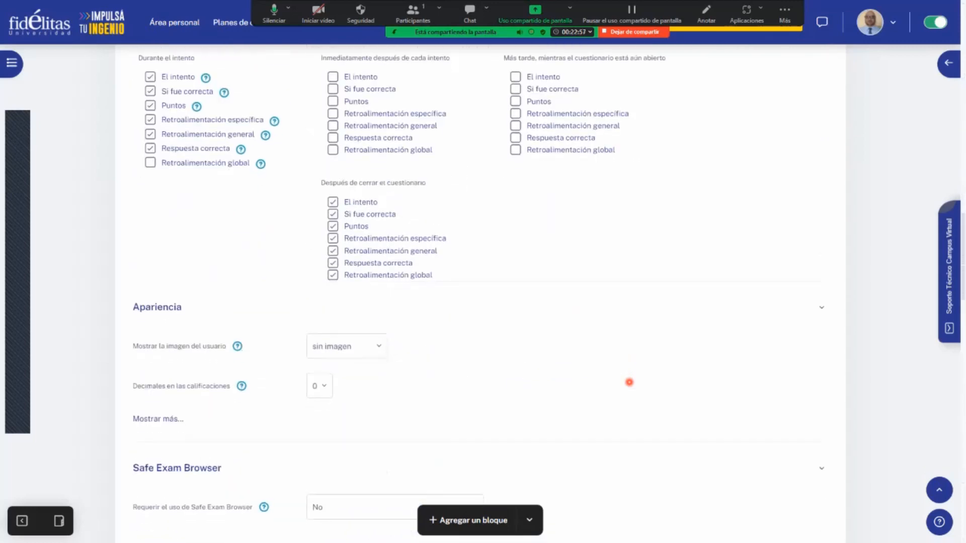
scroll(629, 382, "down", 13)
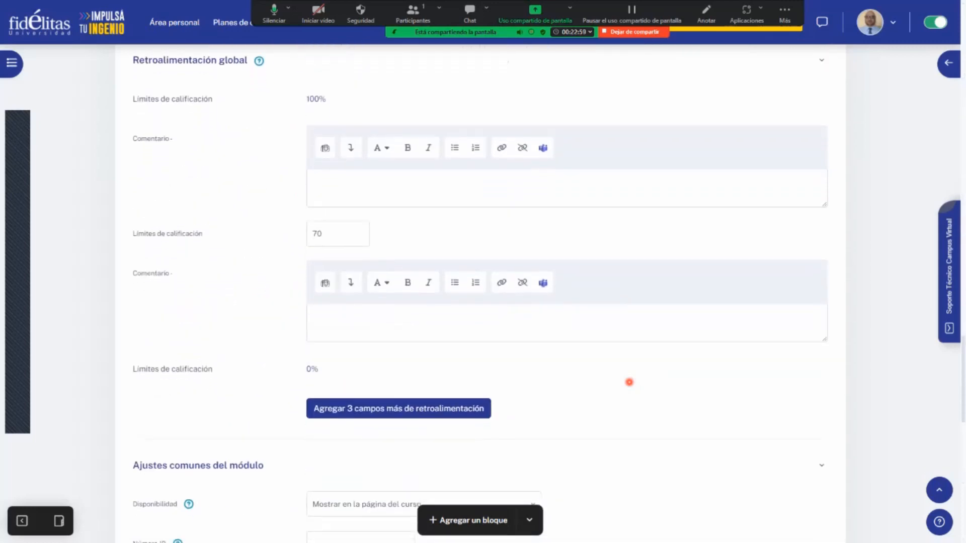
scroll(629, 382, "down", 5)
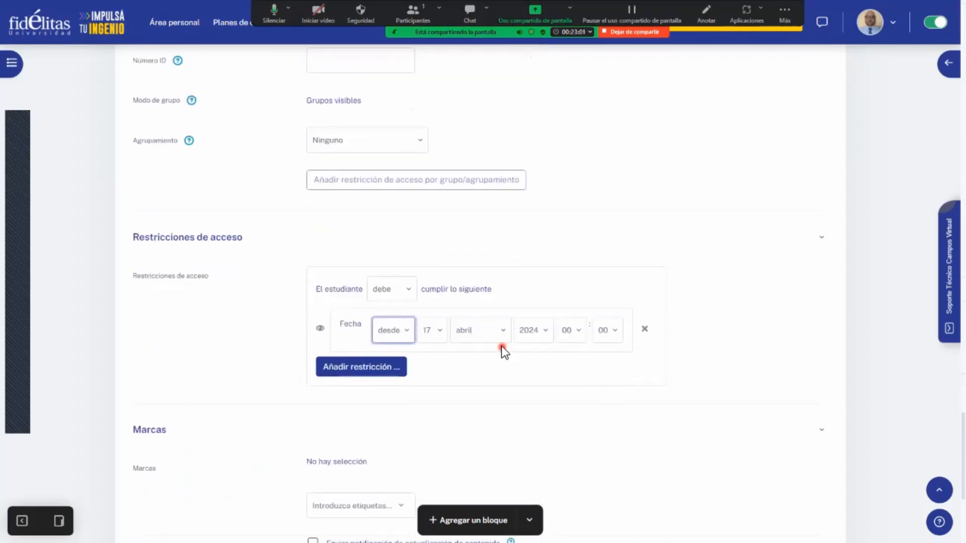
left_click(507, 335)
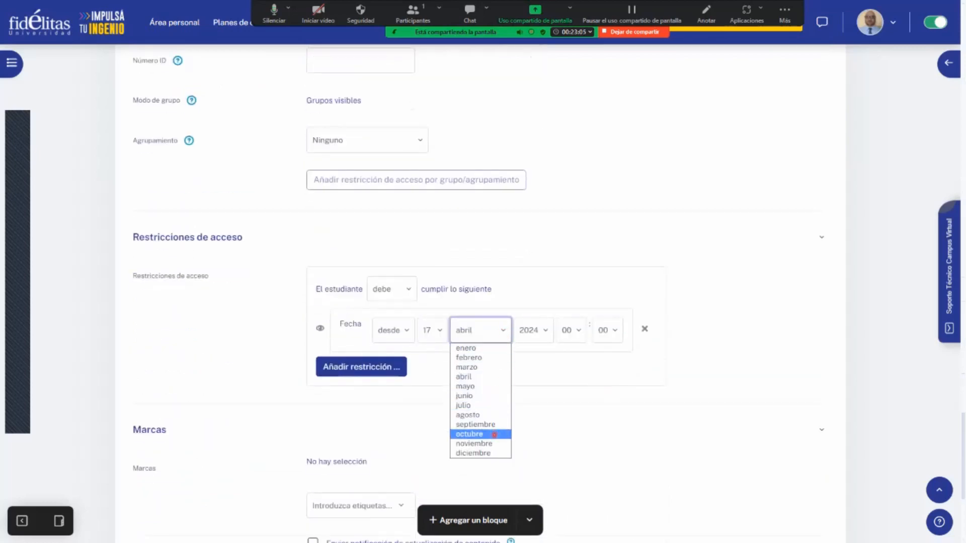
left_click(494, 435)
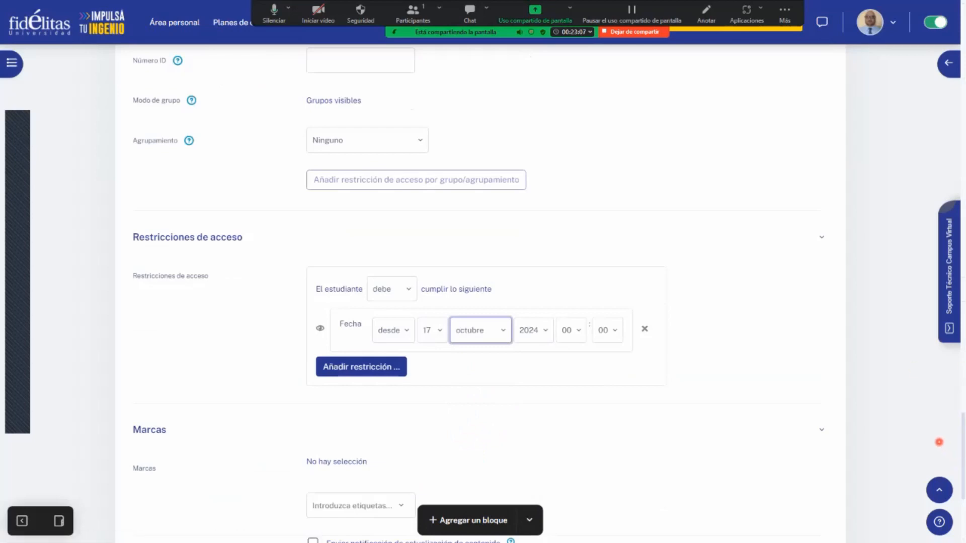
- Recheck the quiz's opening time under Temporalización and set the Fecha restriction's time to 11:50
scroll(787, 358, "up", 15)
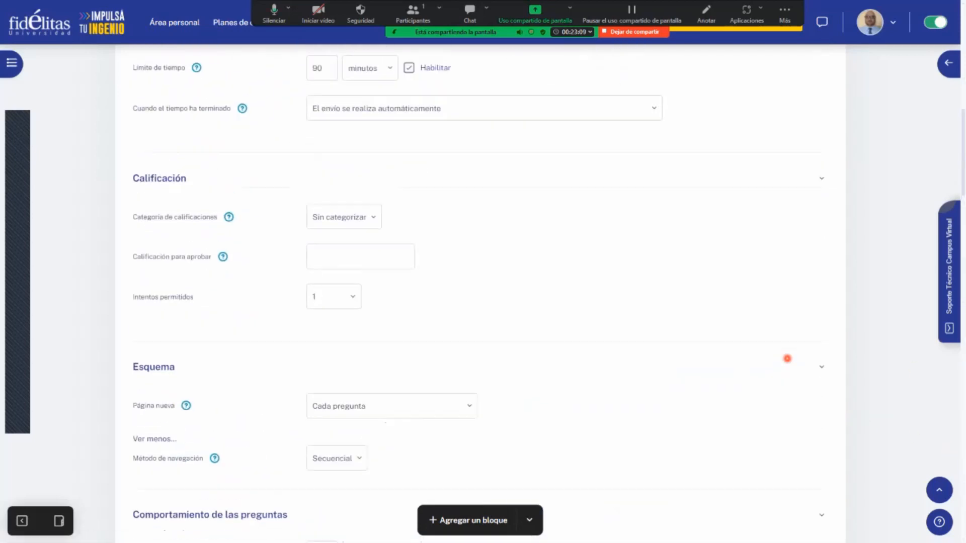
scroll(787, 358, "up", 8)
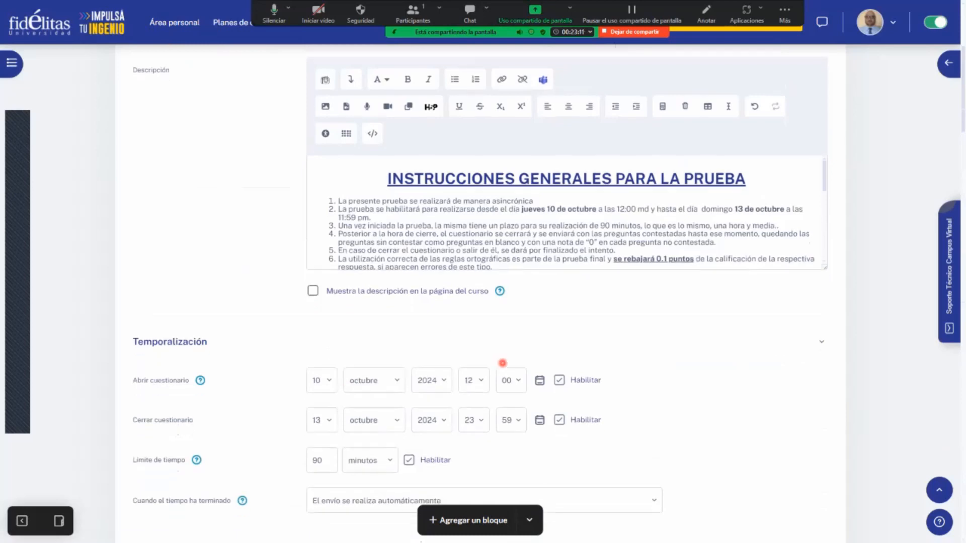
scroll(503, 363, "down", 20)
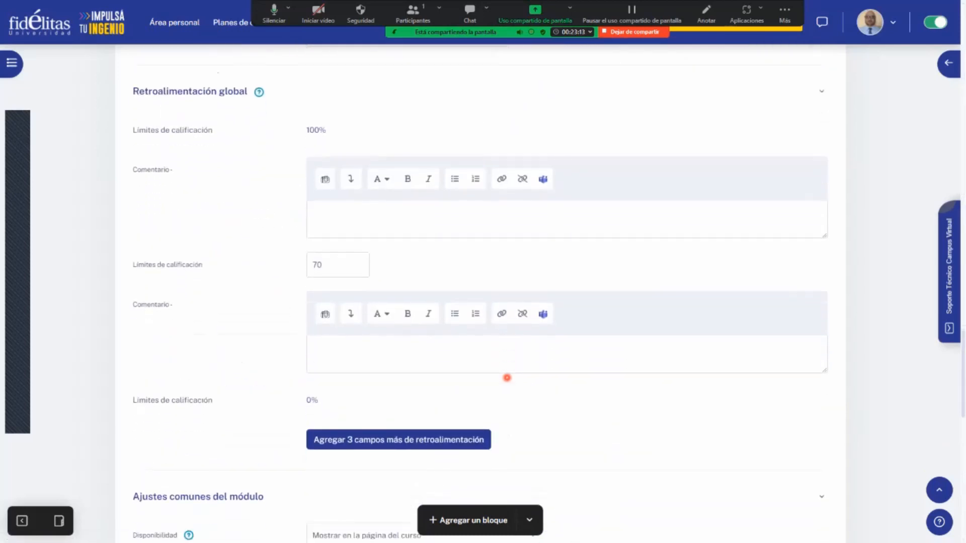
scroll(507, 377, "down", 8)
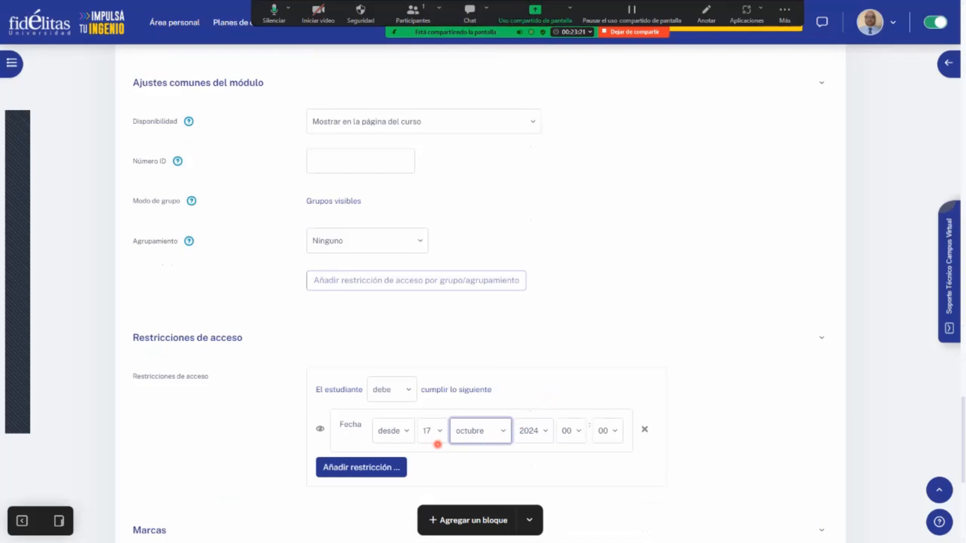
left_click(566, 431)
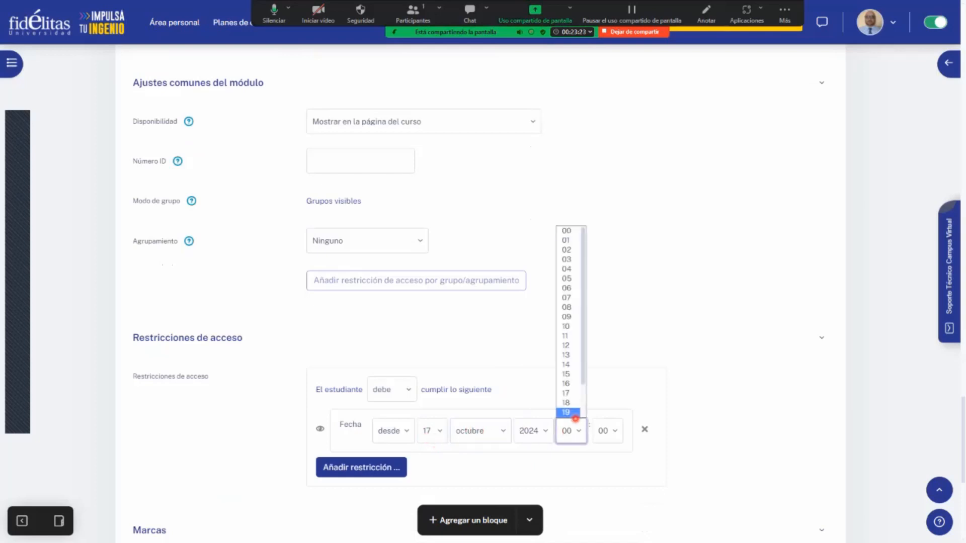
left_click(576, 336)
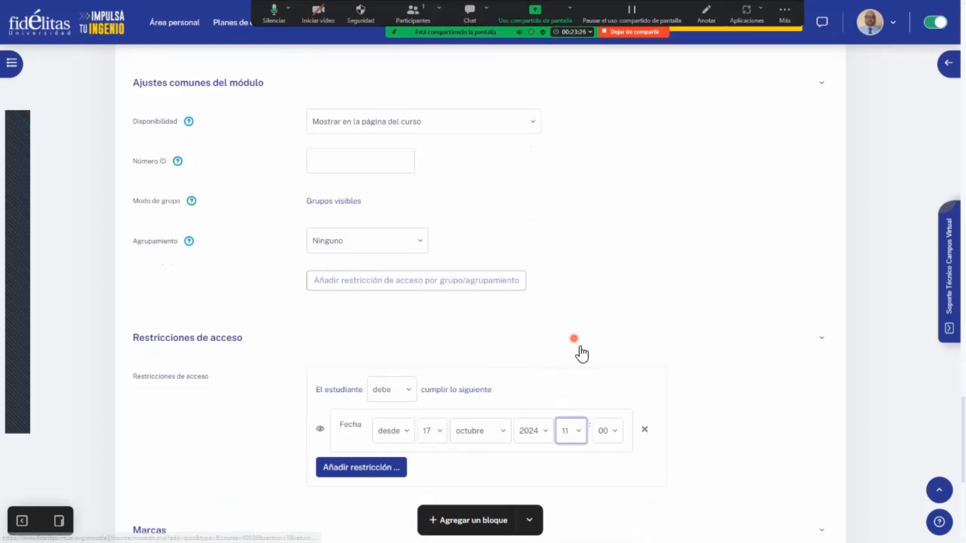
left_click(602, 429)
left_click(603, 402)
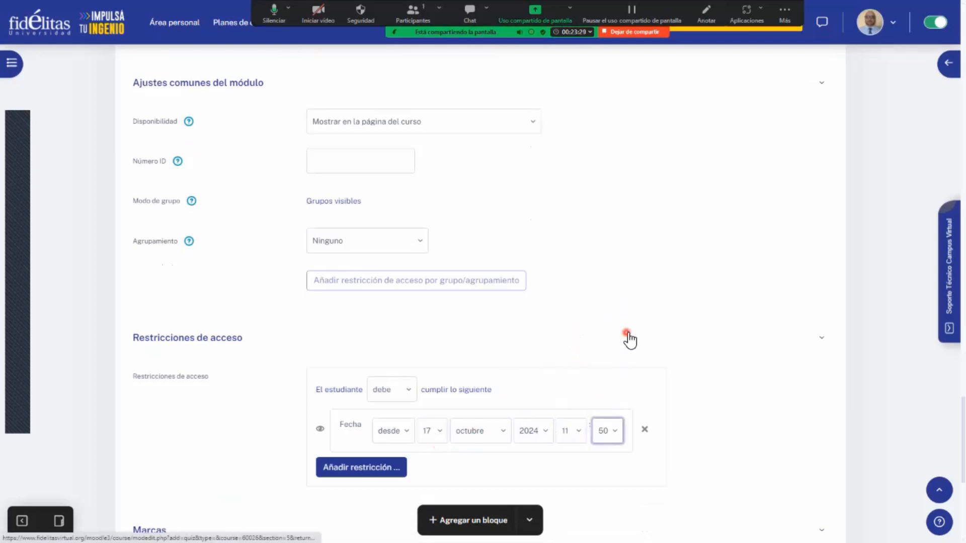
- Try to save the quiz settings and display the quiz
scroll(629, 339, "down", 1)
scroll(629, 339, "down", 2)
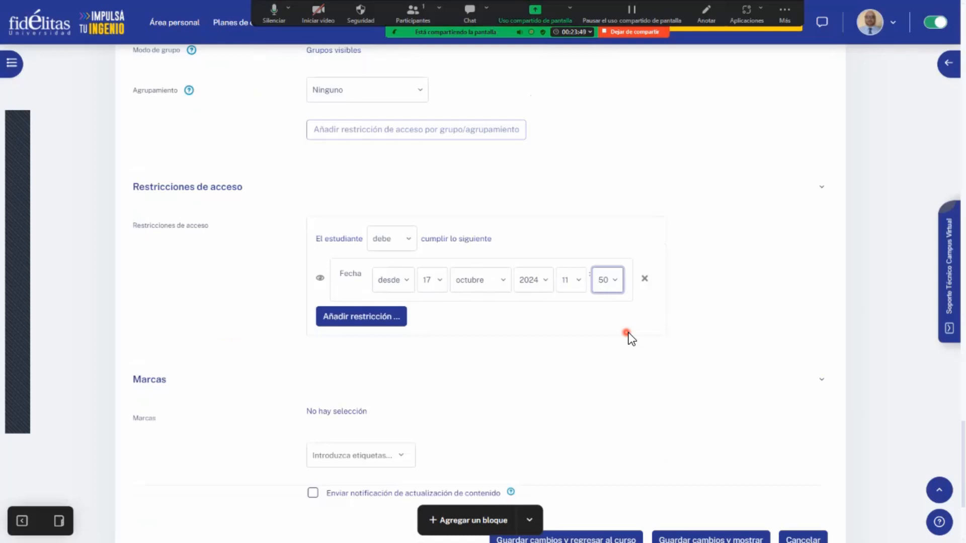
scroll(612, 335, "down", 1)
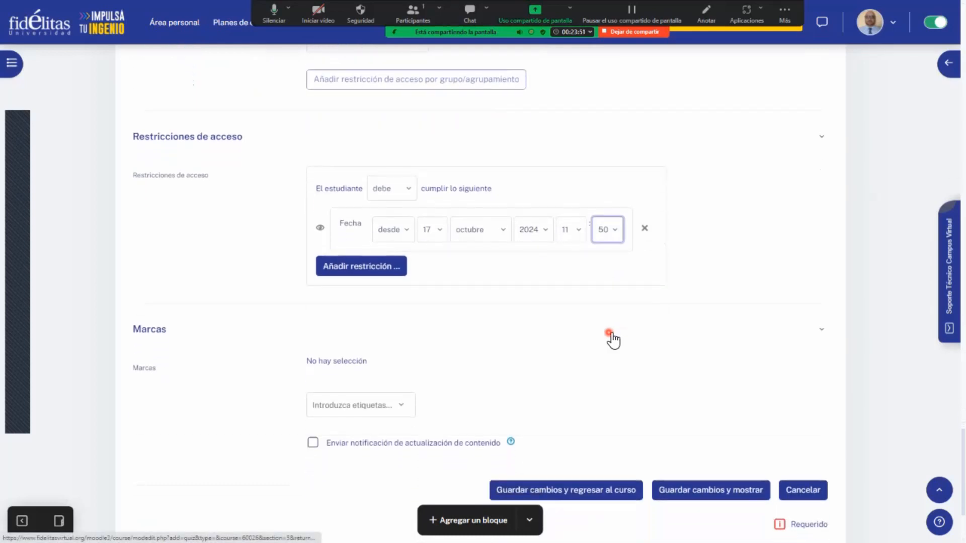
scroll(611, 378, "down", 1)
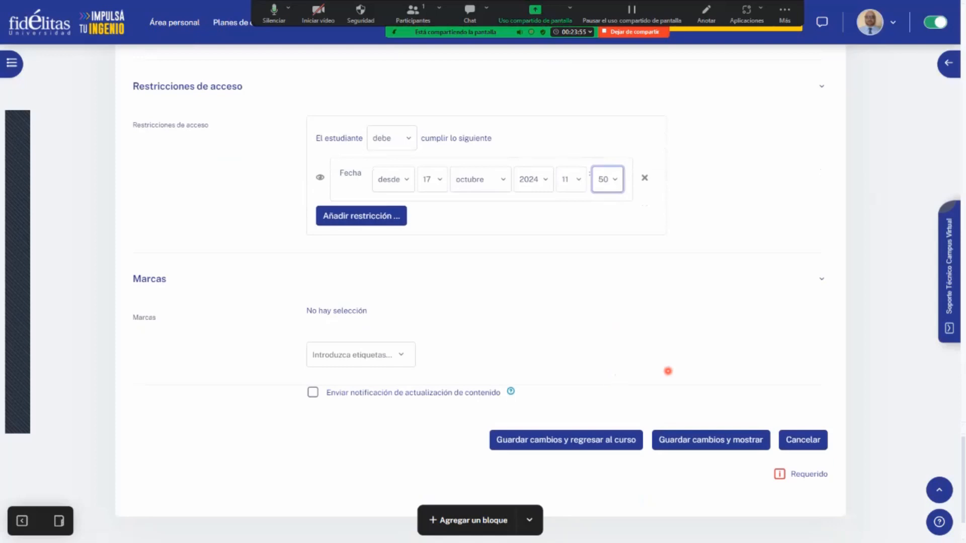
left_click(722, 436)
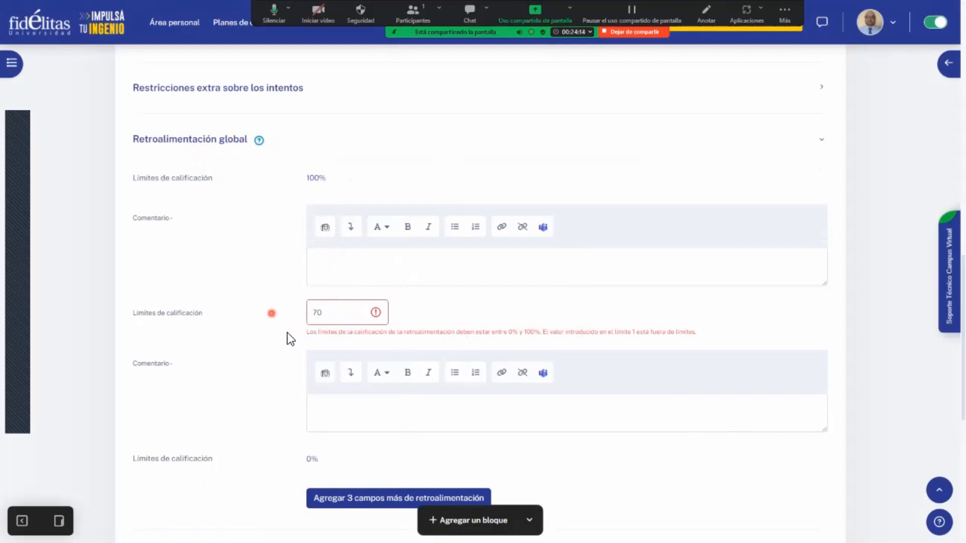
- Clear the intermediate grade limit of Retroalimentación global, and save the settings and display the quiz
left_click(339, 316)
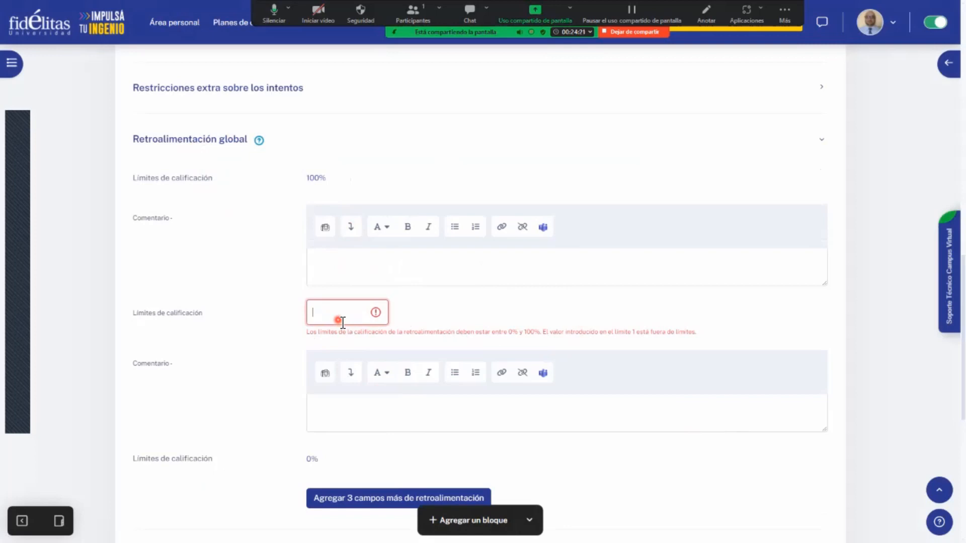
left_click(248, 340)
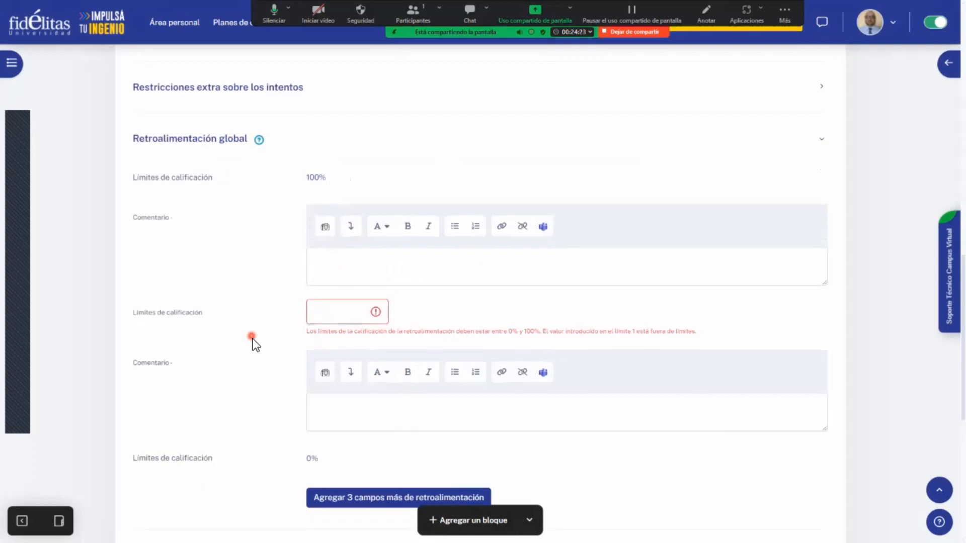
scroll(252, 339, "down", 8)
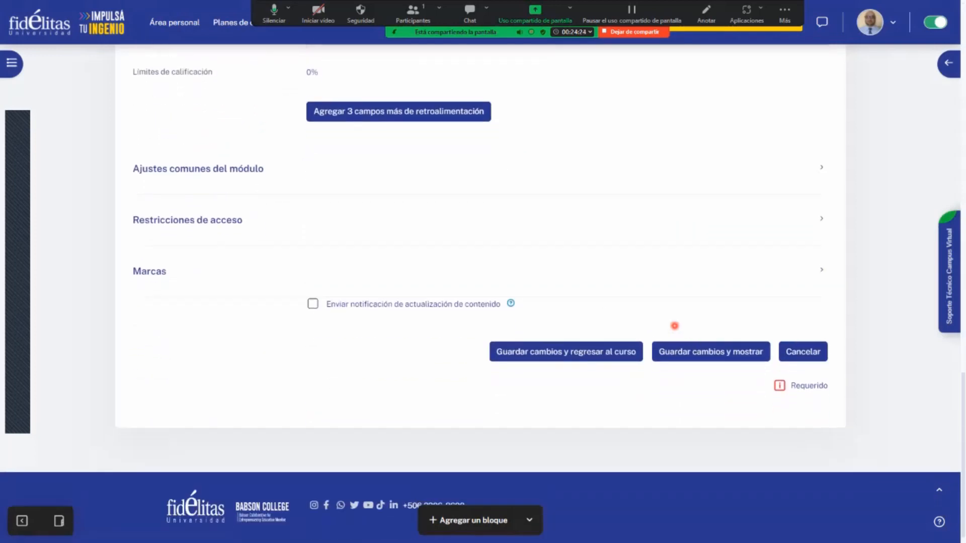
left_click(695, 347)
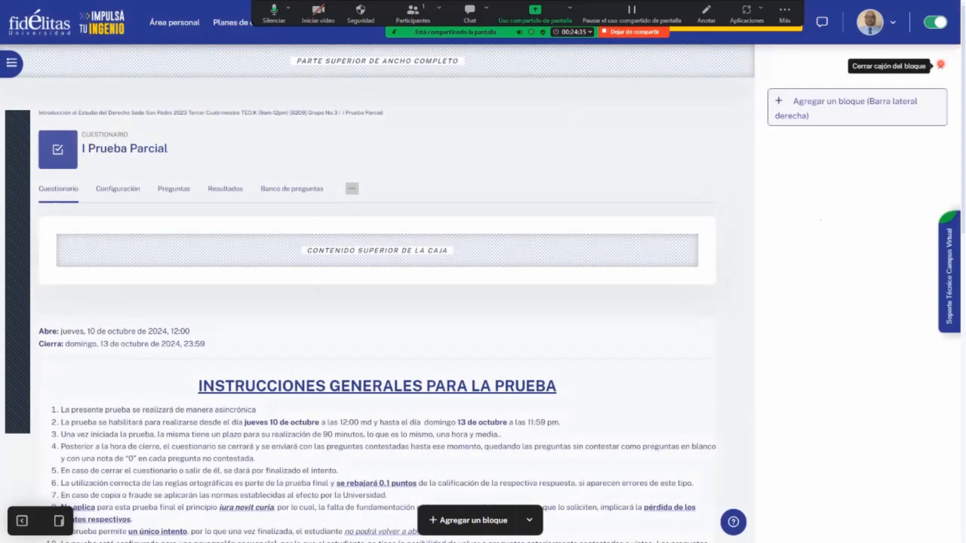
- Close the block drawer and review the saved quiz's dates, general instructions, allowed attempts and time limit
left_click(940, 66)
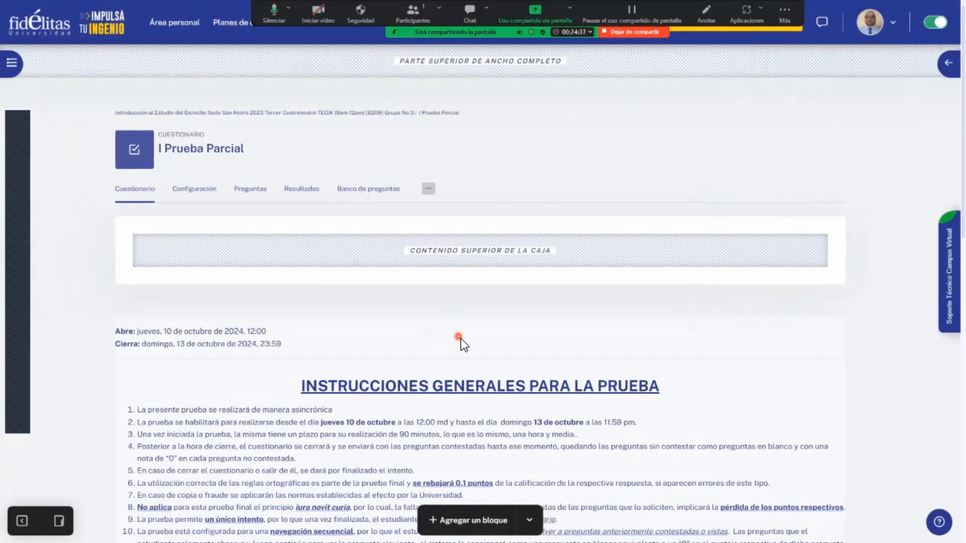
scroll(498, 317, "down", 2)
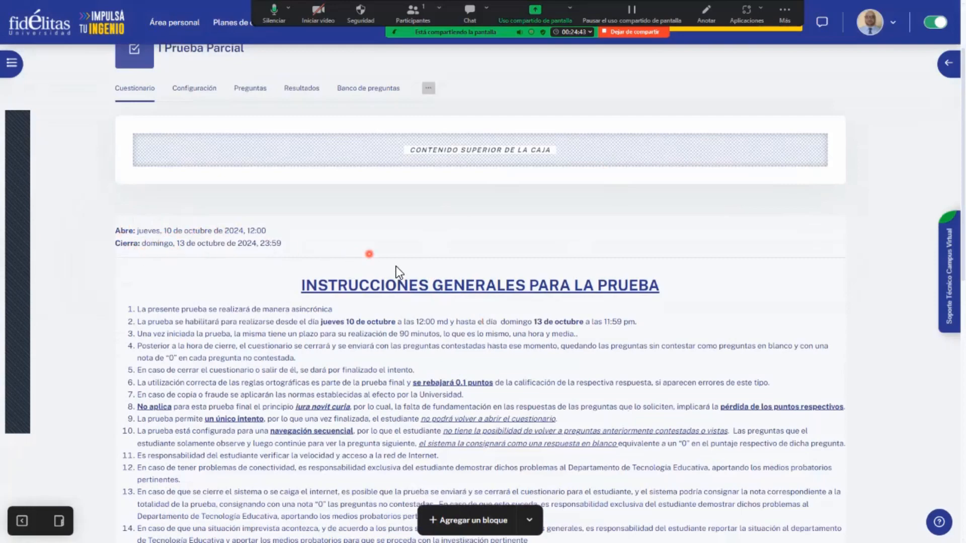
scroll(312, 267, "down", 5)
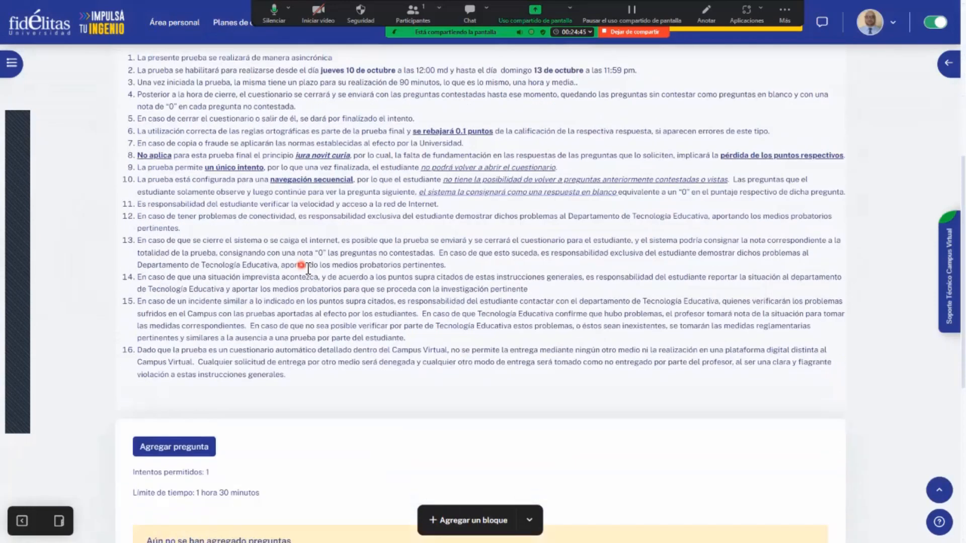
scroll(326, 301, "down", 2)
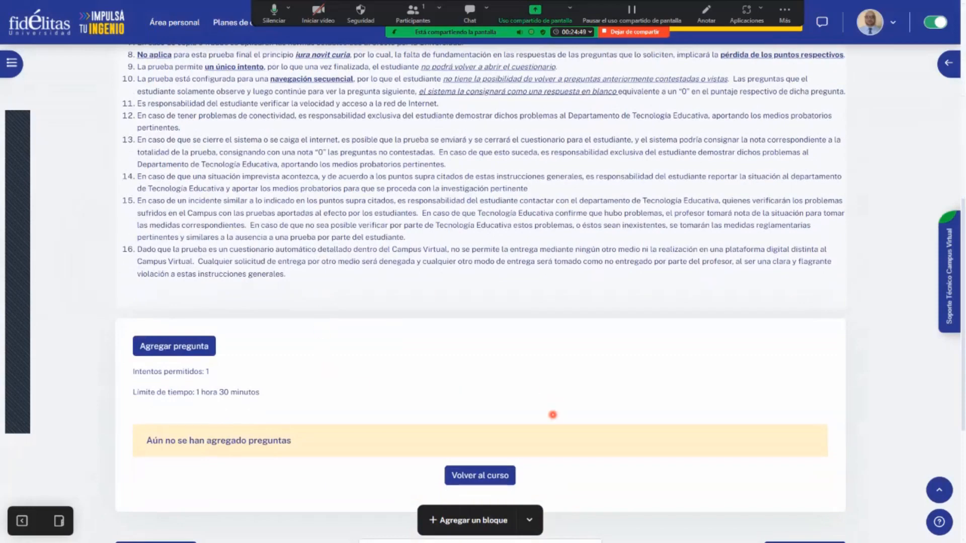
- Recheck the quiz instructions, open the page for adding questions to the quiz, and close its block drawer
scroll(552, 415, "up", 5)
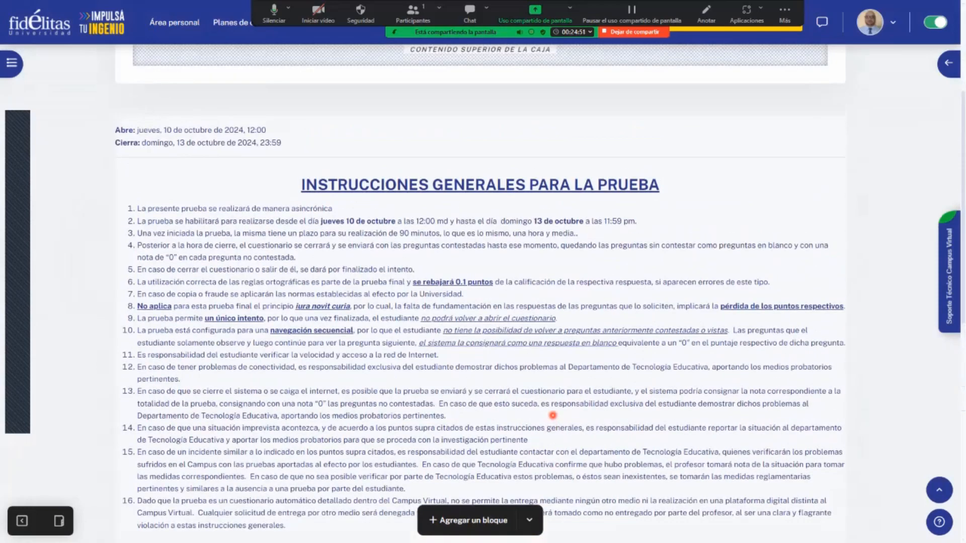
scroll(553, 415, "down", 4)
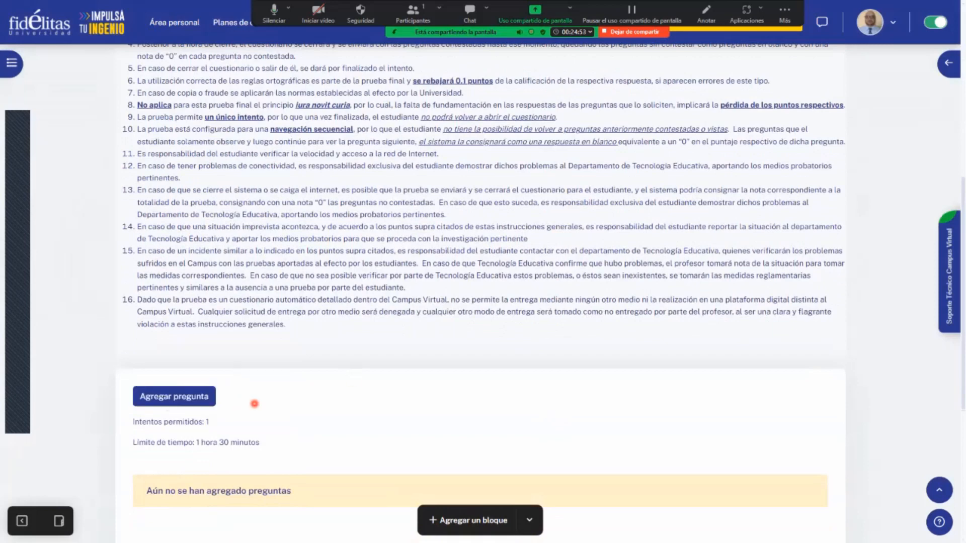
left_click(174, 398)
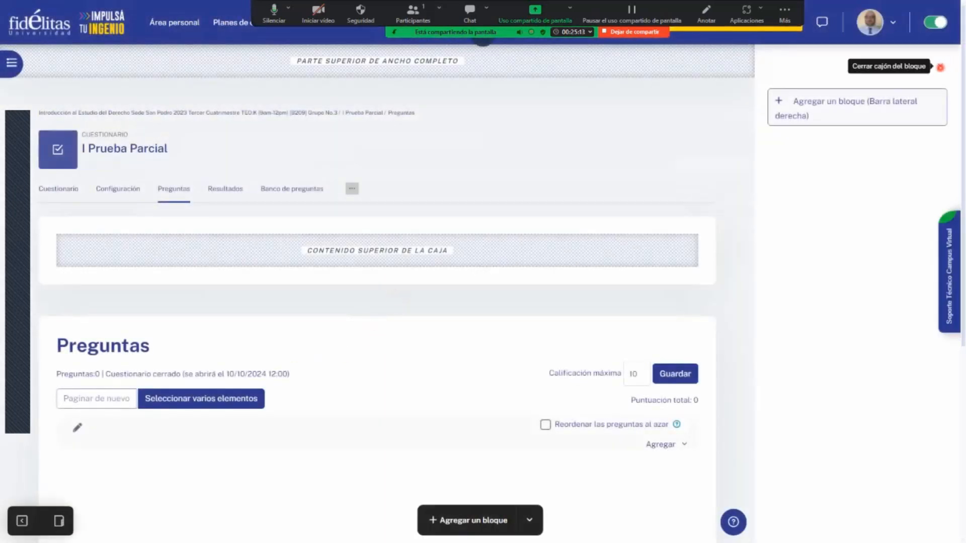
left_click(940, 66)
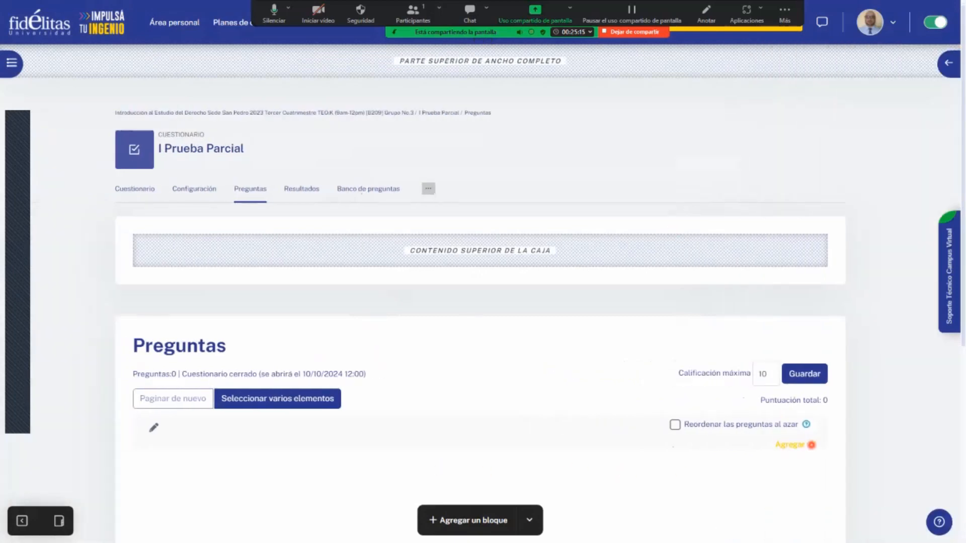
left_click(809, 446)
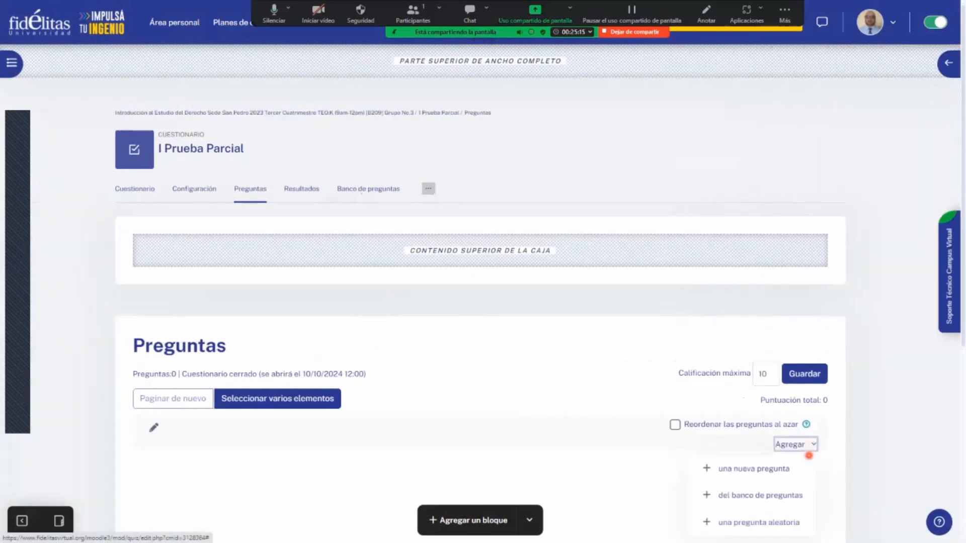
left_click(799, 492)
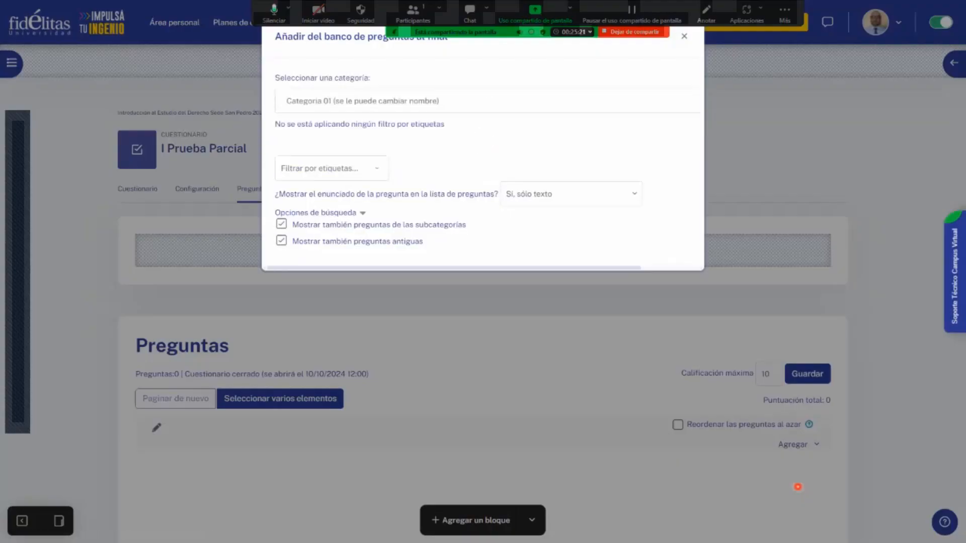
left_click(519, 101)
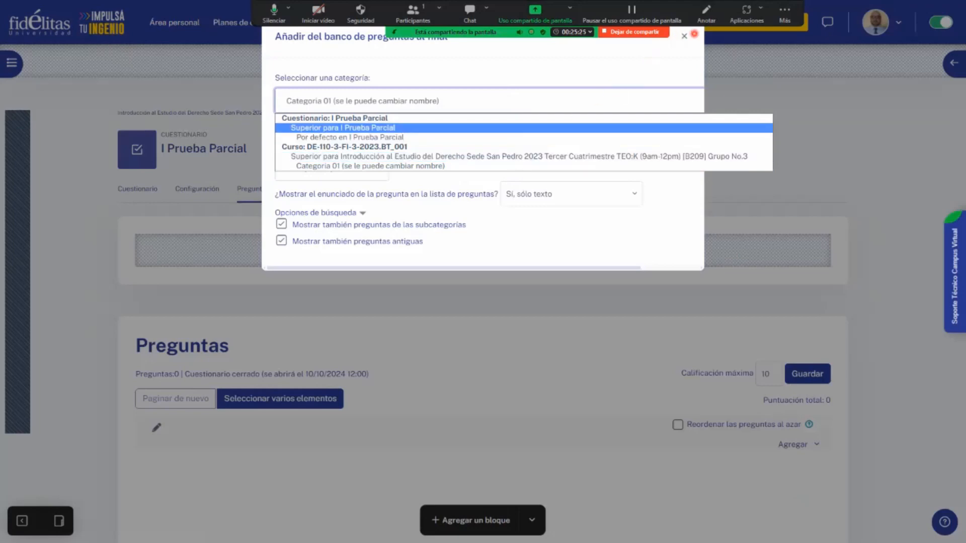
left_click(685, 36)
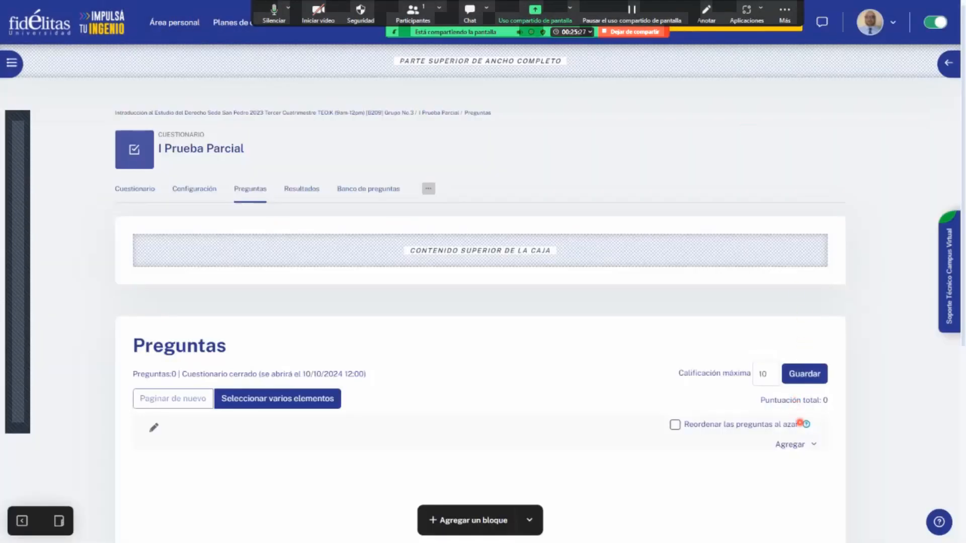
- Add a new question of type Ensayo to the quiz
left_click(798, 444)
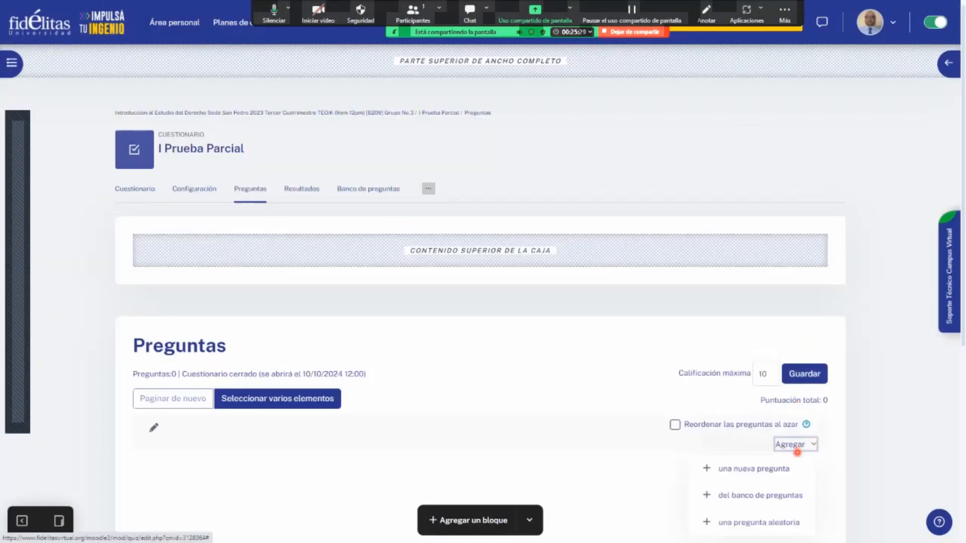
left_click(787, 469)
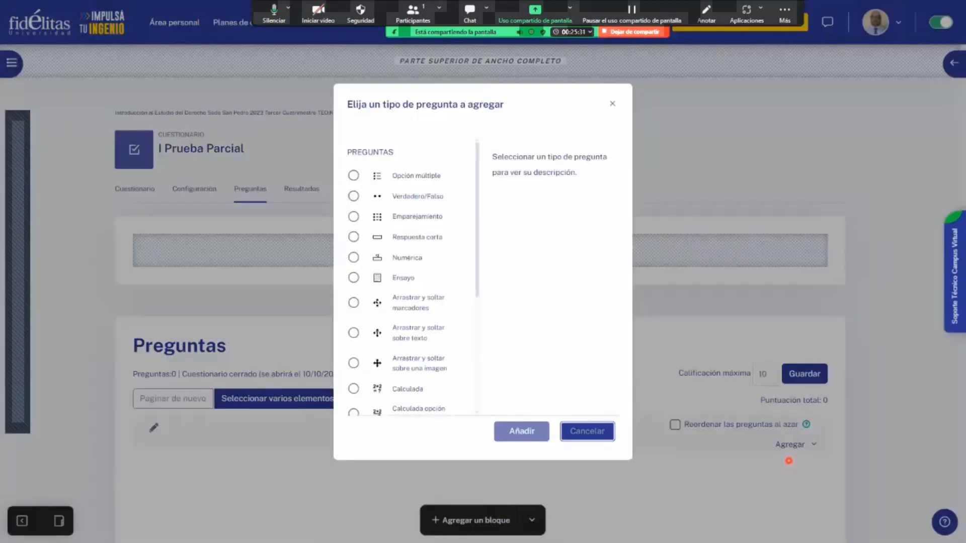
left_click(412, 176)
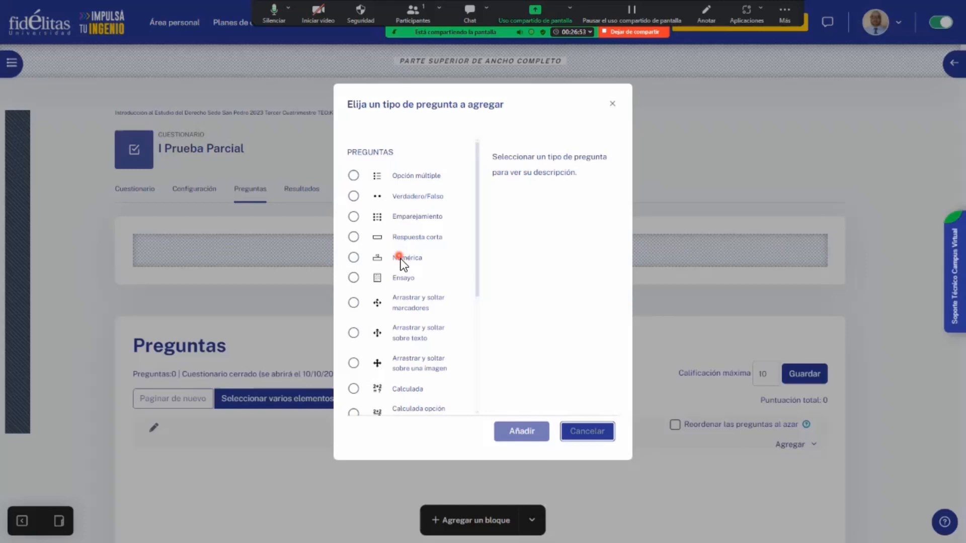
left_click(354, 279)
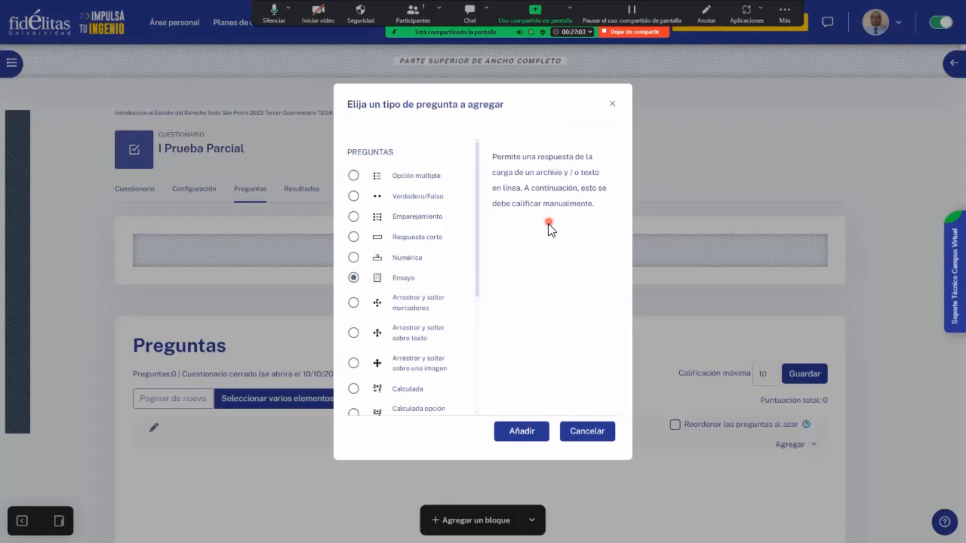
left_click(531, 435)
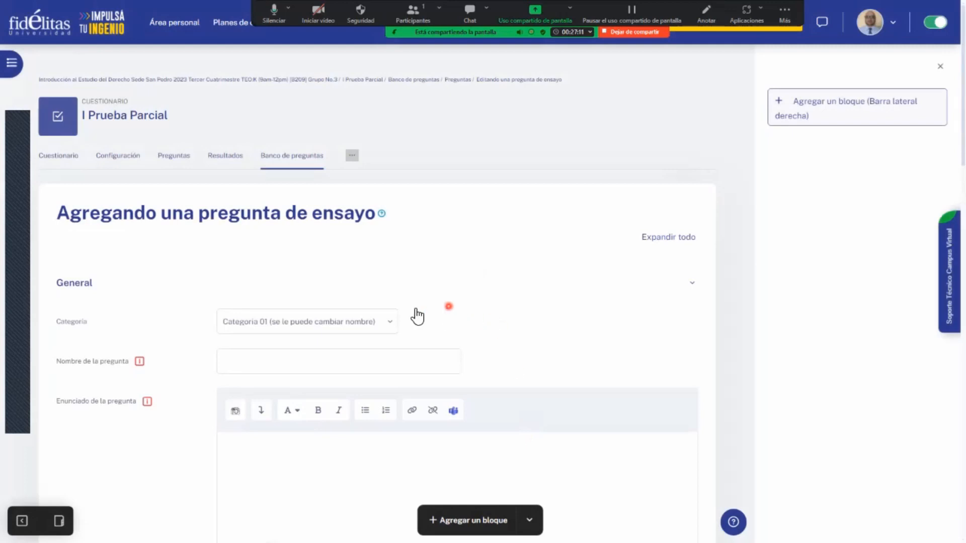
- Name the essay question "Pregunta 01"
left_click(313, 354)
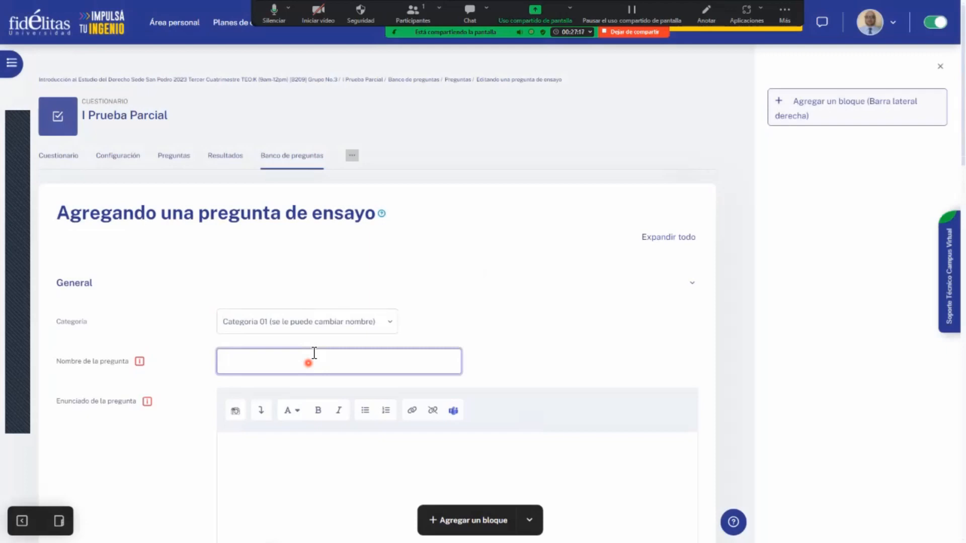
type("Pregunta 01")
- Begin the Enunciado de la pregunta with a one-sentence case: one person "manejaba en la calzada y chocó con" another
scroll(320, 376, "down", 2)
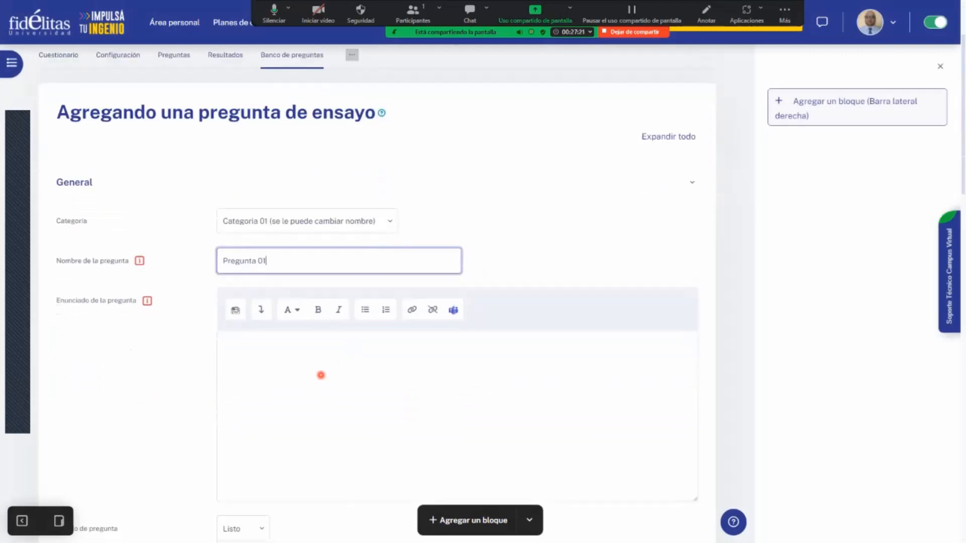
left_click(453, 385)
type("Juan")
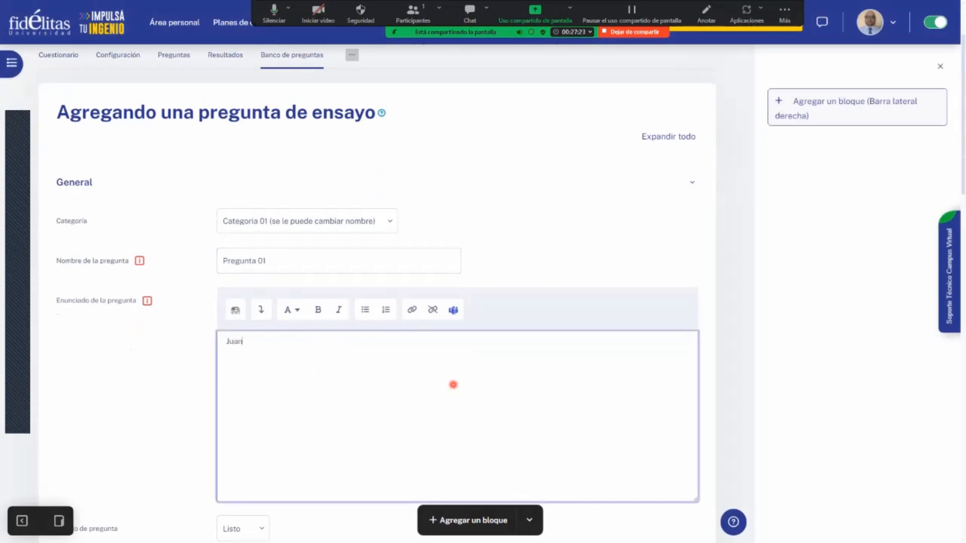
type(" manejaba en la calzada y chocó con")
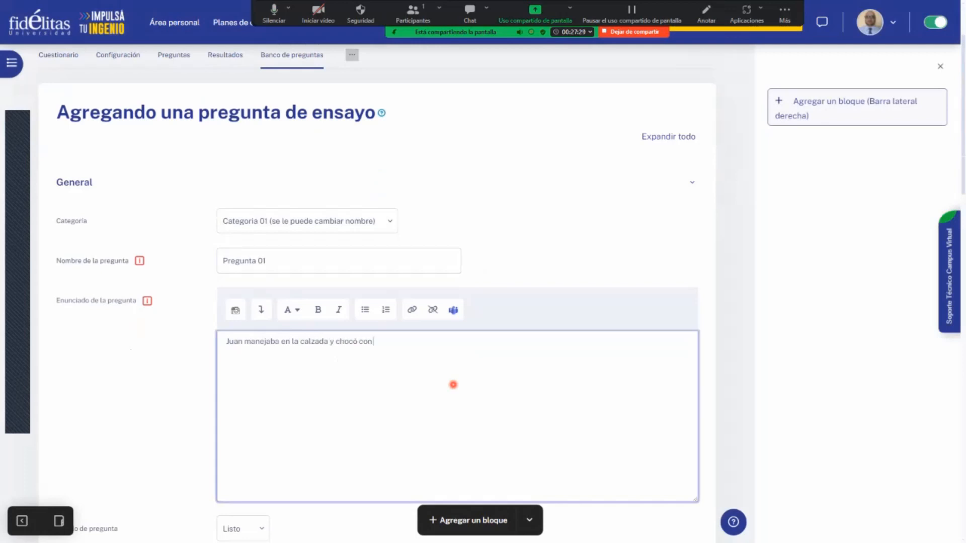
type(" Pedro.  ")
type("Establezca los")
type(" elementos nece")
type("sarios para la")
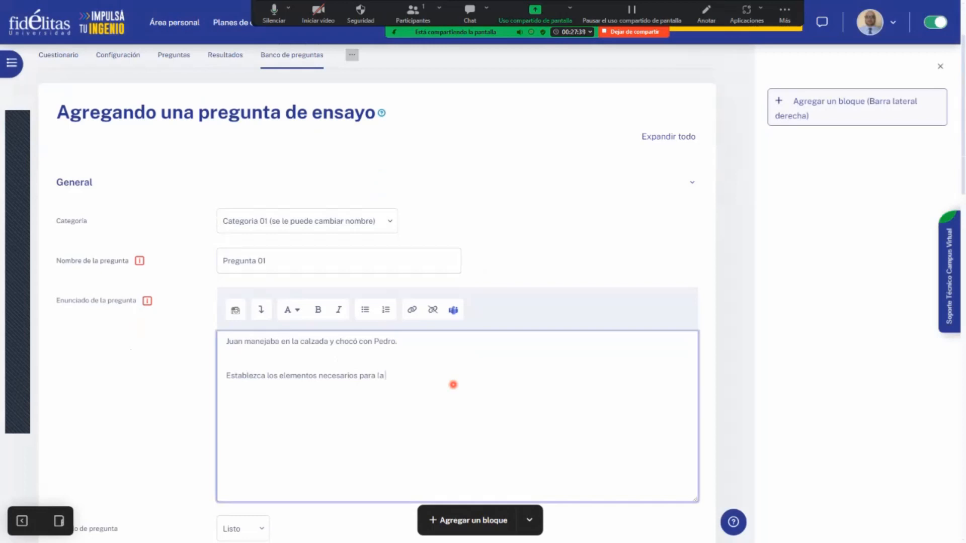
type(" determinación dela re")
- Add the task "Establezca los elementos necesarios para la determinación de la responsabilidad civil extracontractual." as a separate paragraph of the question statement
key("BackSpace")
key("BackSpace")
key("BackSpace")
key("BackSpace")
key("BackSpace")
type("la responsabiliad")
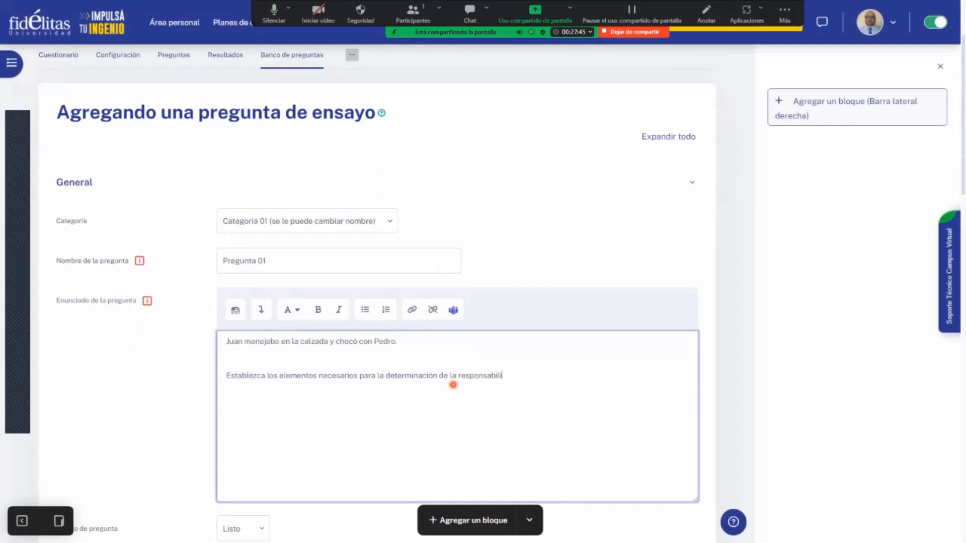
key("BackSpace")
key("BackSpace")
type("dad via")
key("BackSpace")
key("BackSpace")
type("civil extracontractual.")
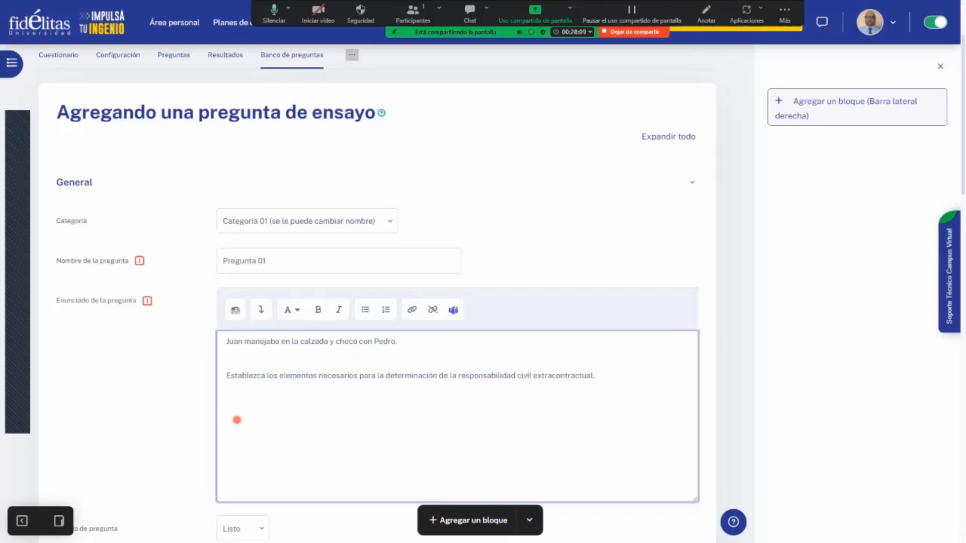
- Set the essay question's Puntuación por defecto to 4
scroll(151, 378, "down", 2)
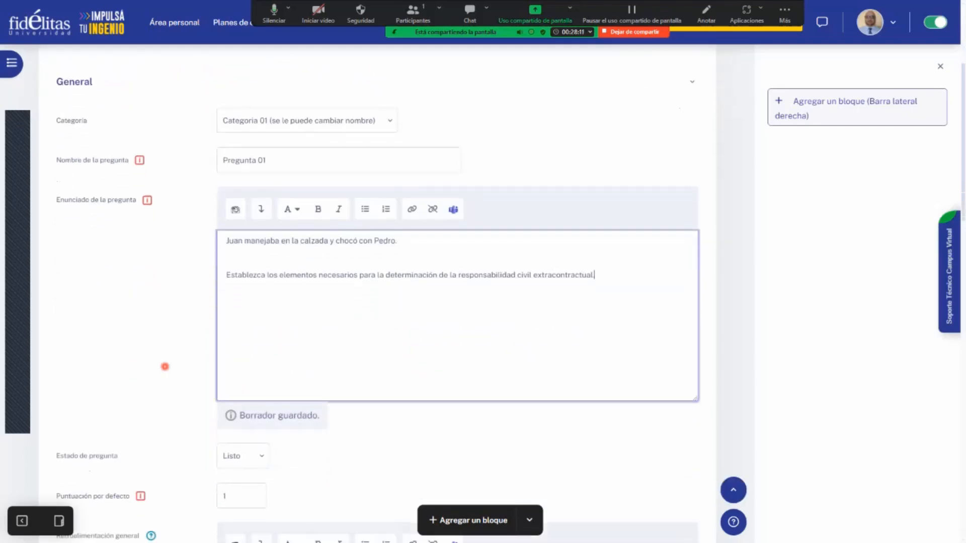
scroll(166, 366, "down", 1)
scroll(165, 366, "down", 1)
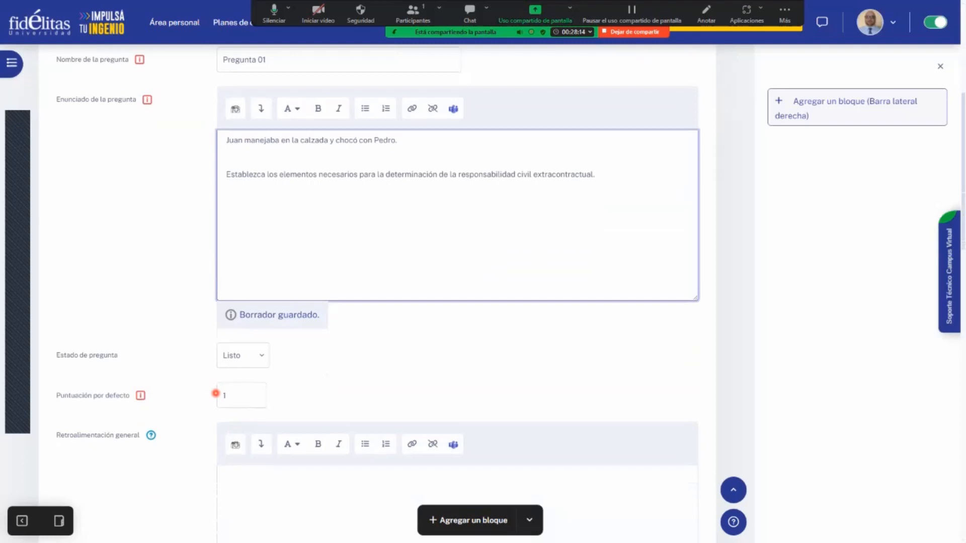
left_click(245, 391)
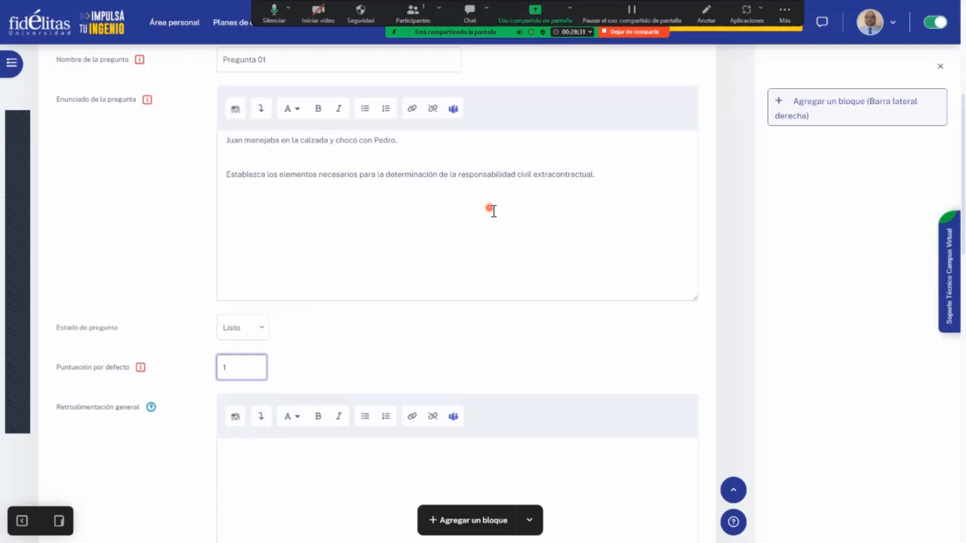
key("BackSpace")
type("4")
- Write the question's Retroalimentación general, beginning with "Los elementos en"
scroll(501, 270, "down", 2)
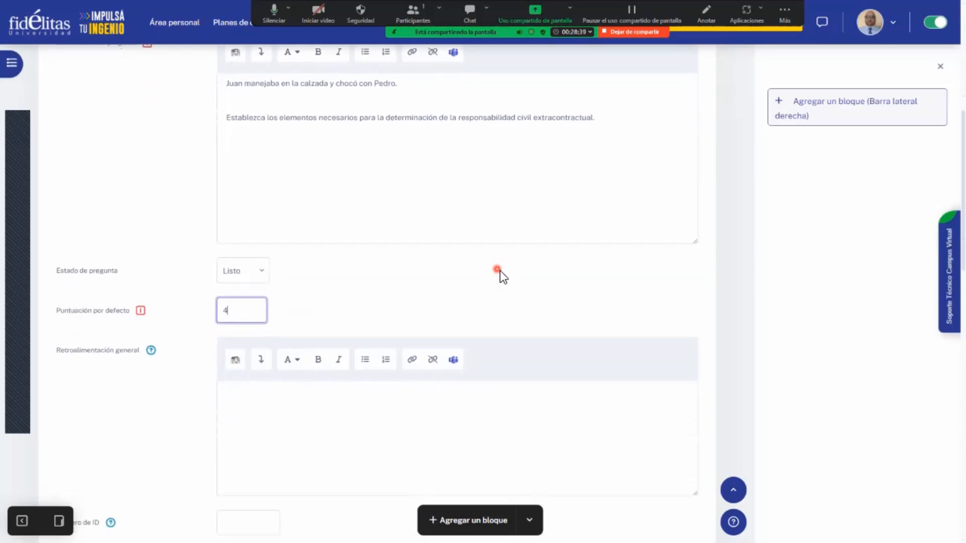
left_click(263, 353)
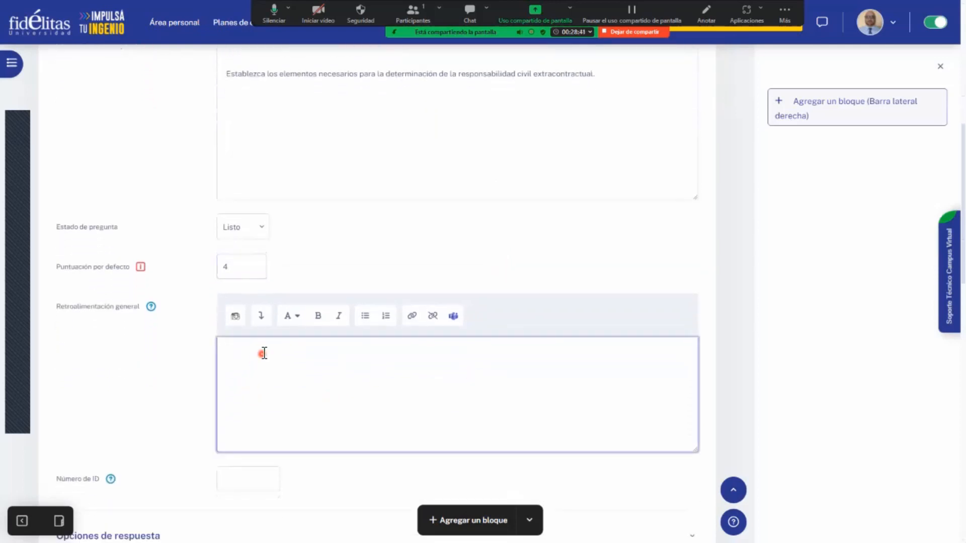
type("Los elementn")
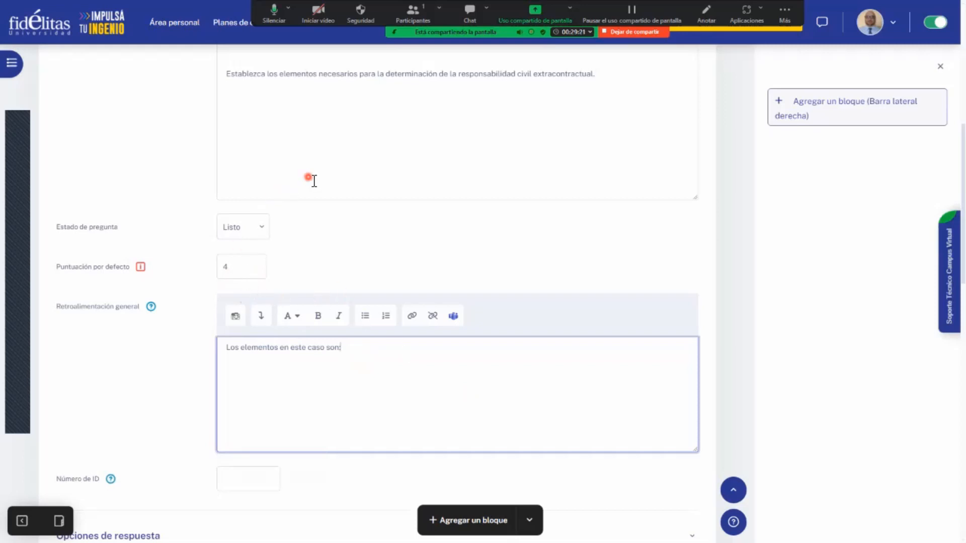
- Set the essay question's Tamaño de la caja de entrada to 40 líneas in the response options
scroll(314, 182, "up", 1)
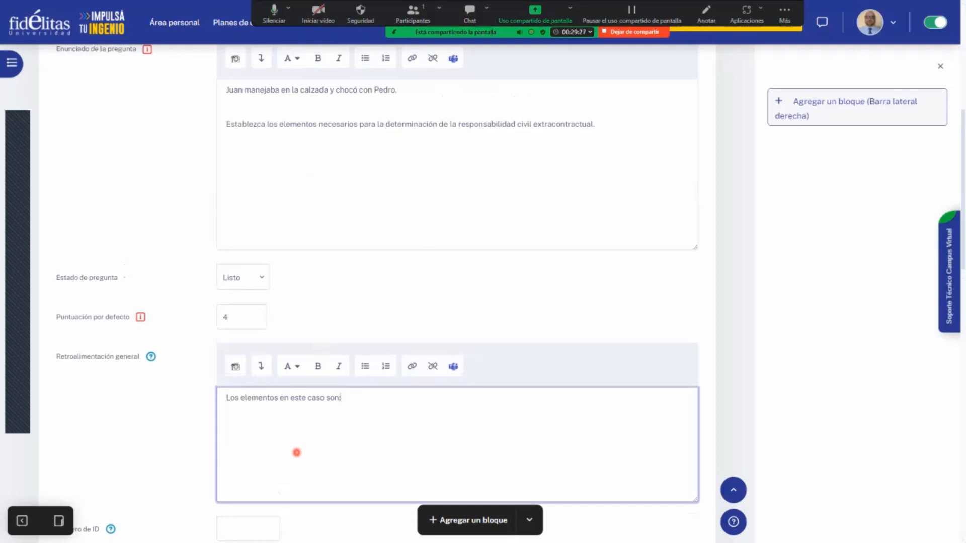
scroll(304, 442, "down", 3)
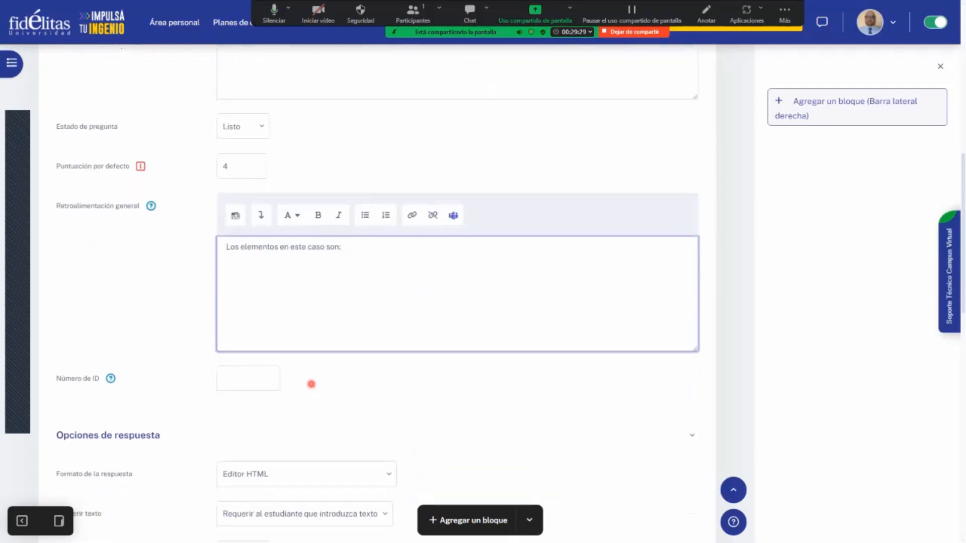
scroll(312, 384, "down", 2)
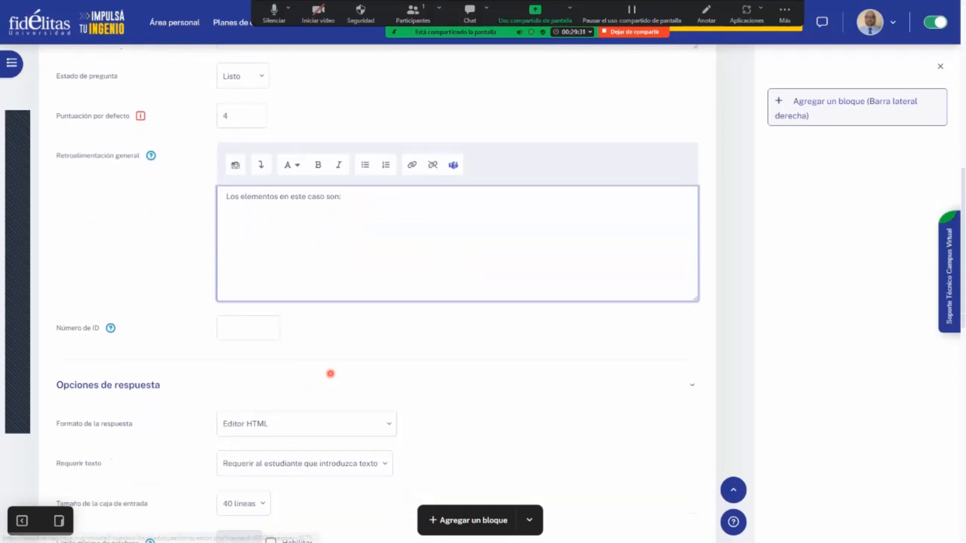
scroll(333, 316, "down", 1)
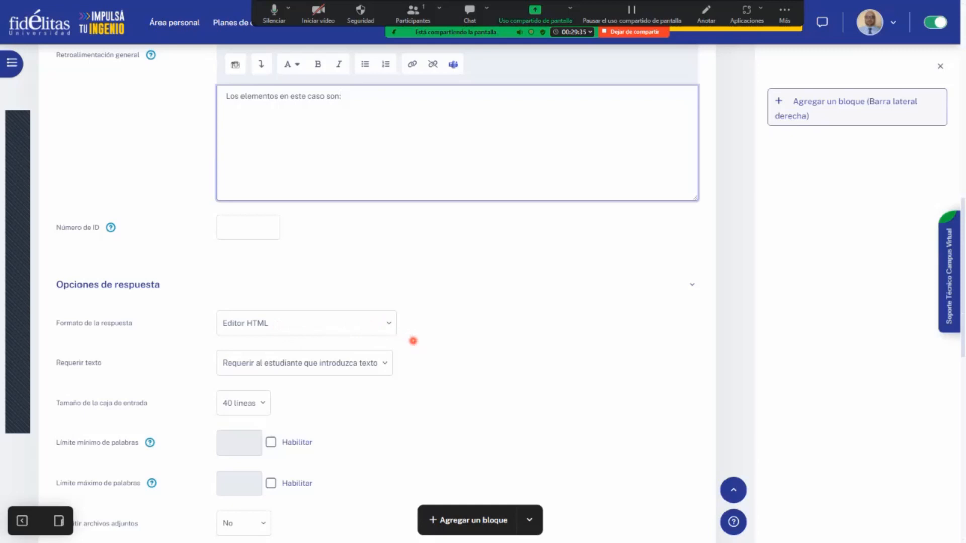
left_click(255, 406)
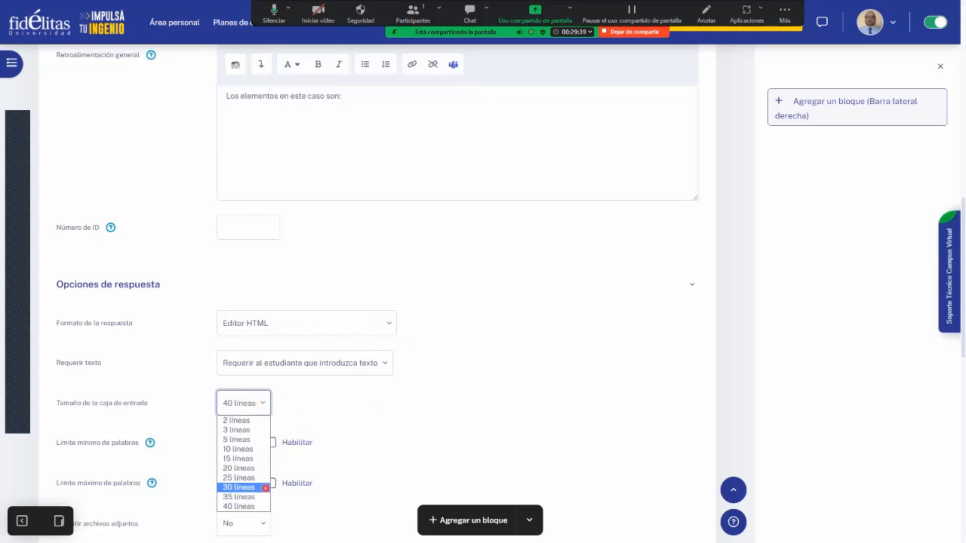
left_click(261, 510)
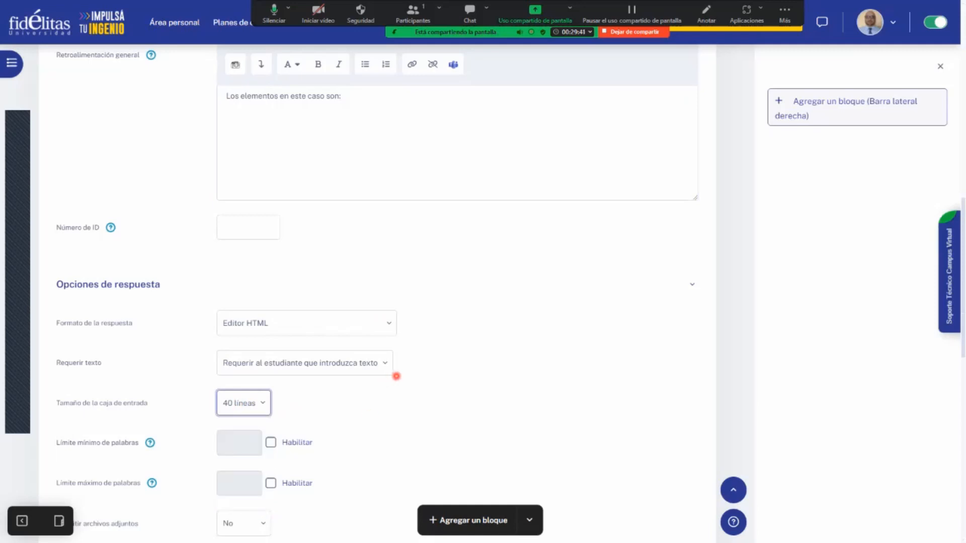
- Check the word limits and attachment options, and expand the Plantilla de respuesta section
scroll(398, 377, "down", 1)
scroll(399, 377, "down", 1)
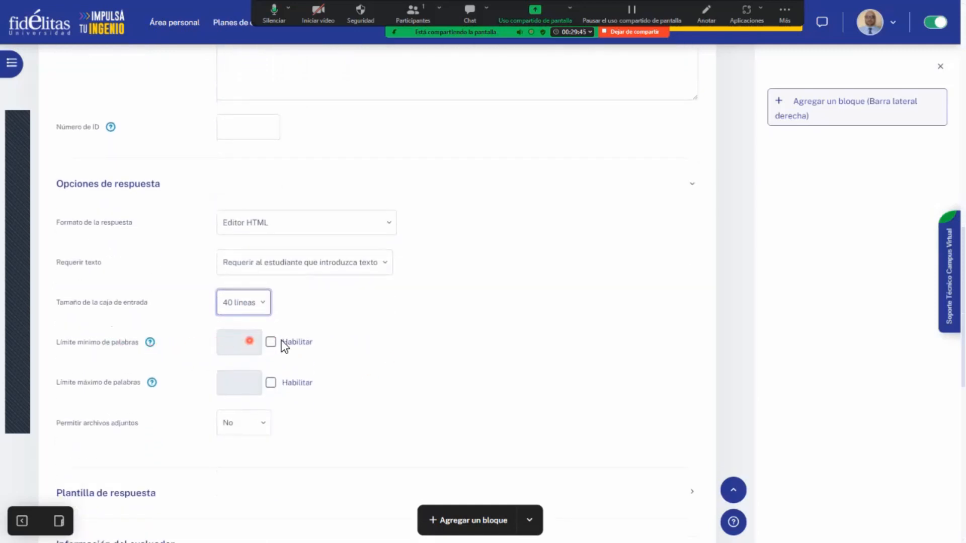
scroll(343, 347, "down", 2)
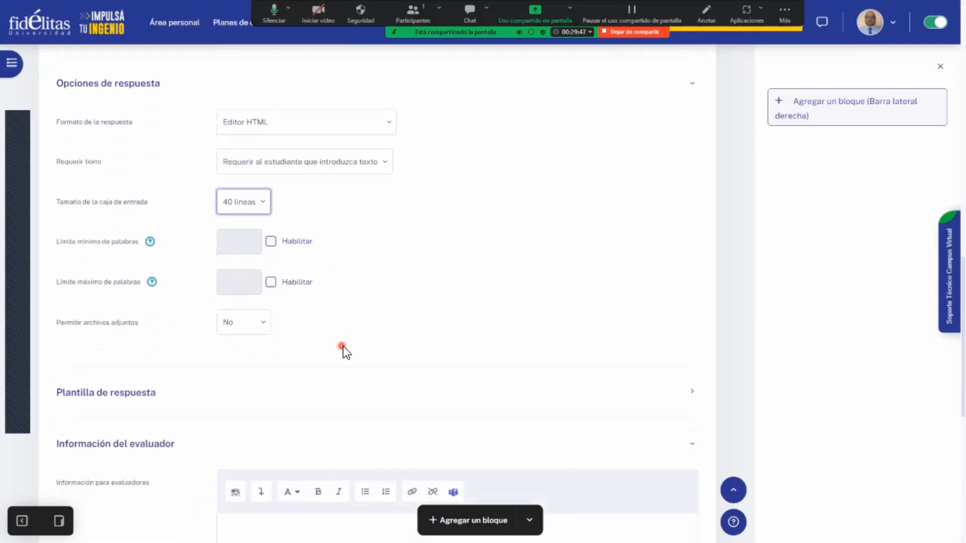
scroll(343, 348, "down", 2)
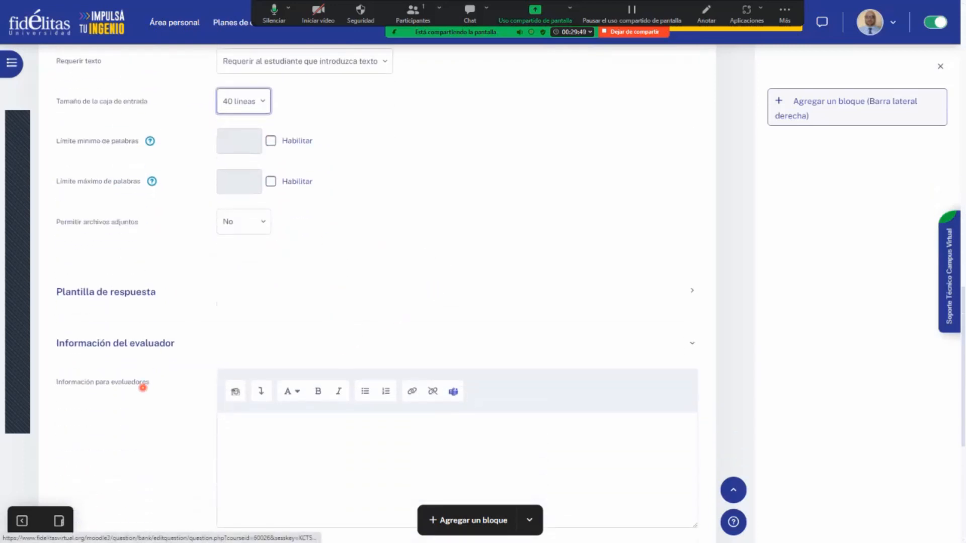
left_click(691, 289)
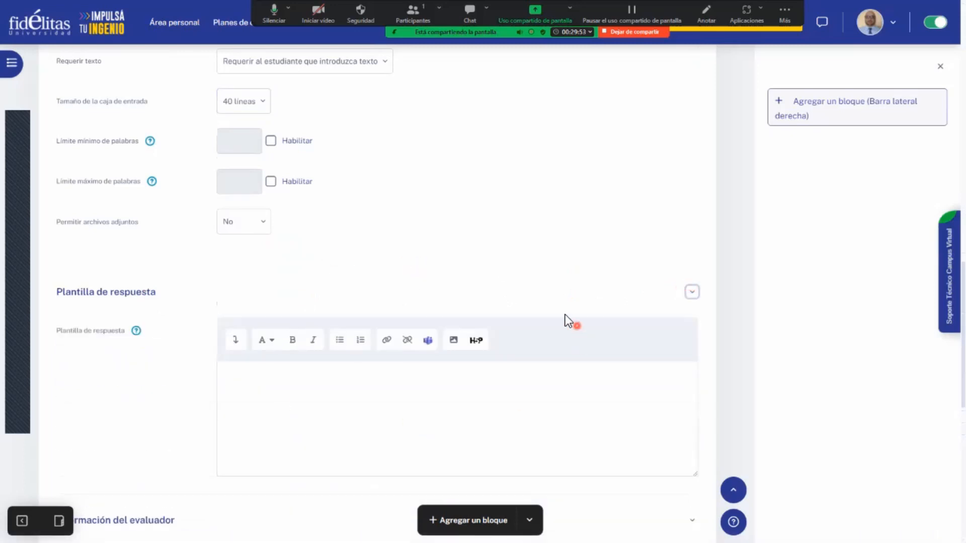
- Save the essay question with Plantilla de respuesta and Información para evaluadores left empty
scroll(378, 347, "down", 2)
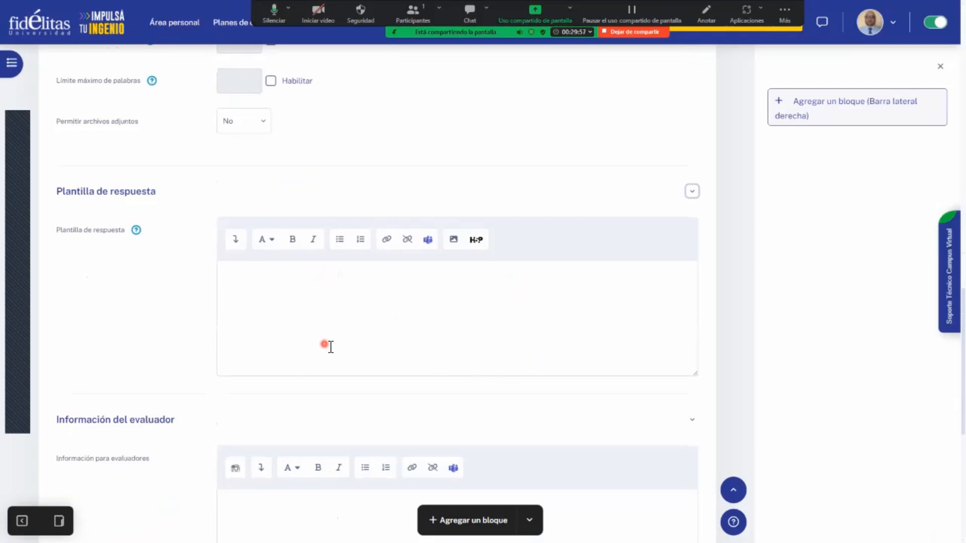
scroll(317, 346, "down", 4)
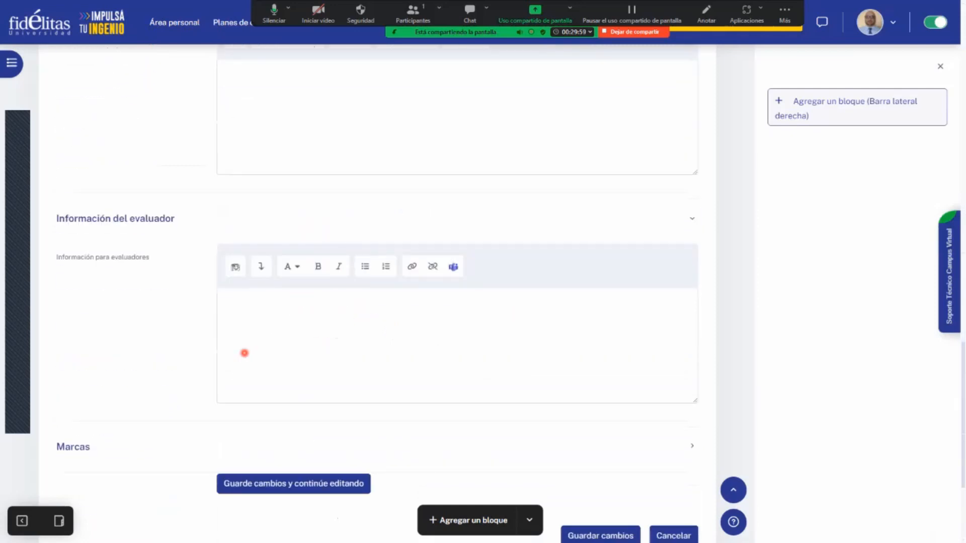
scroll(468, 353, "down", 1)
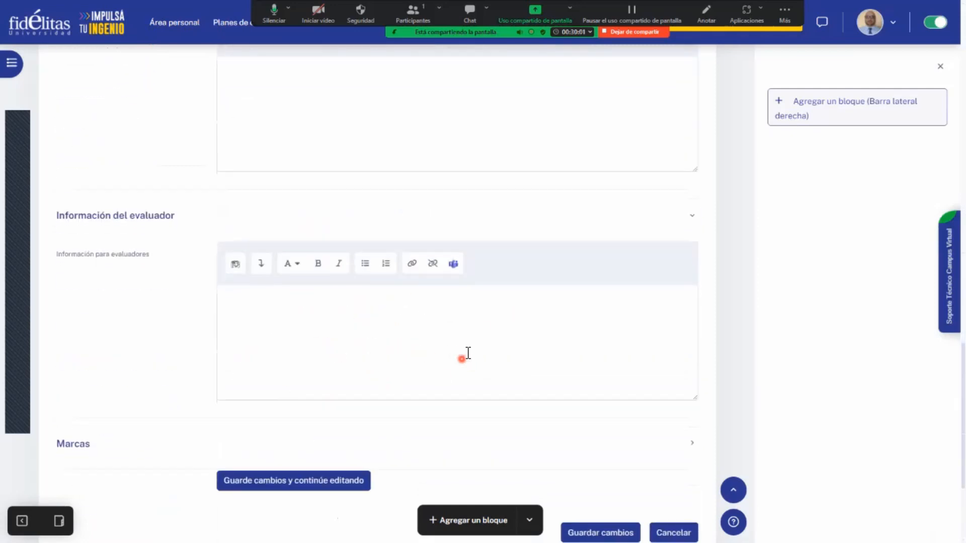
scroll(468, 353, "down", 1)
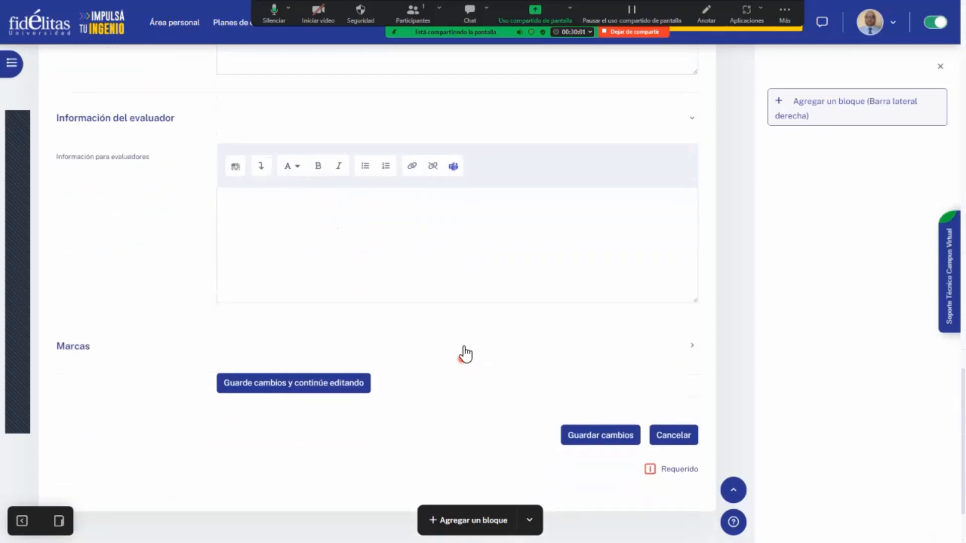
left_click(595, 436)
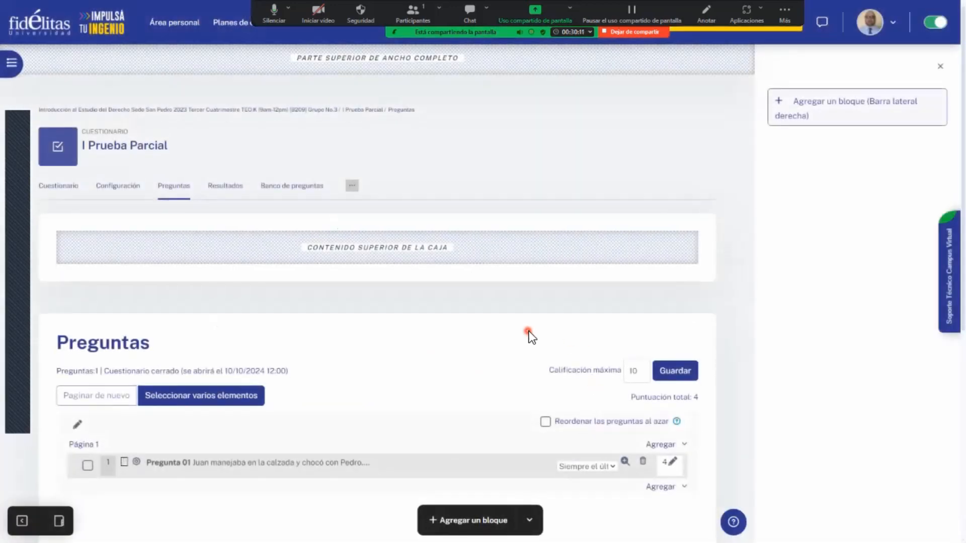
- Open the preview of Pregunta 01 from the quiz's question list and maximize the preview window
scroll(529, 336, "down", 1)
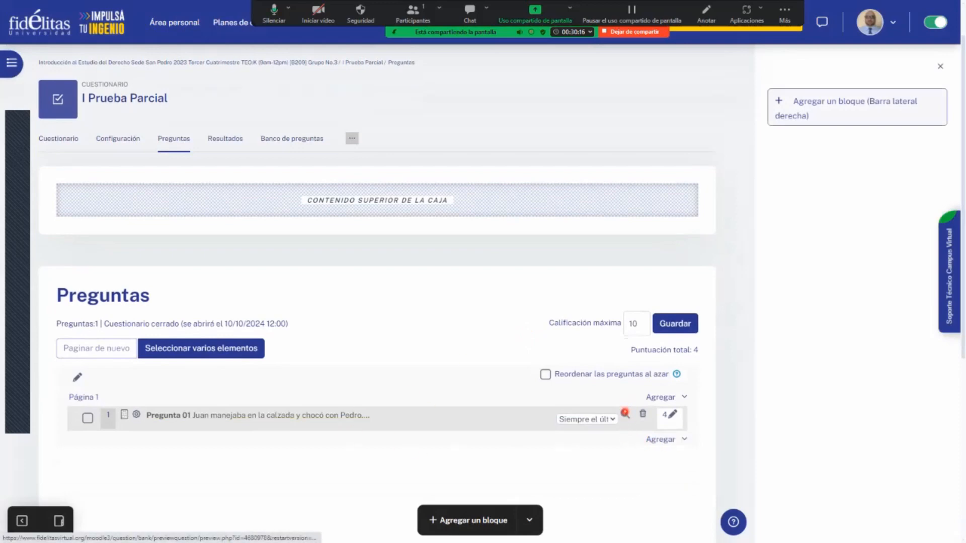
left_click(625, 413)
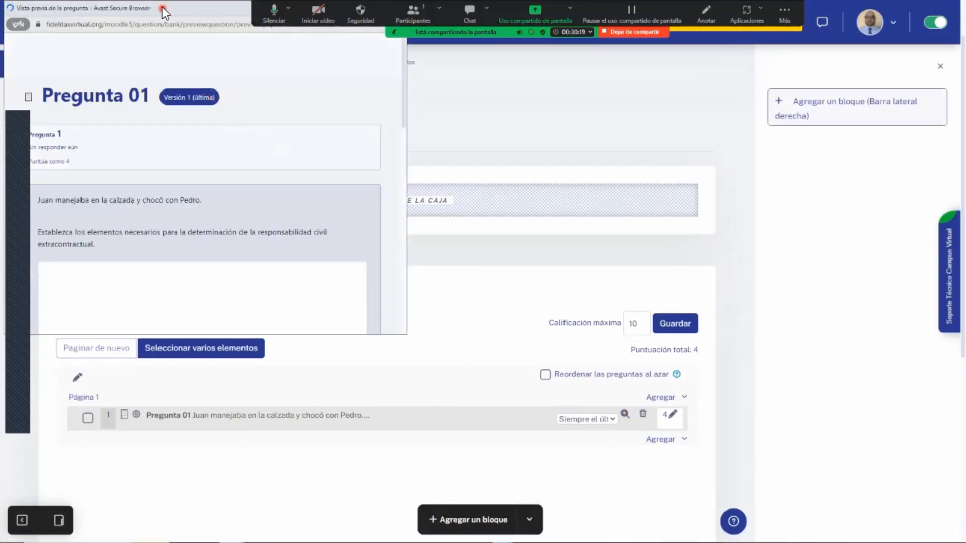
left_click_drag(172, 8, 204, 82)
left_click(406, 80)
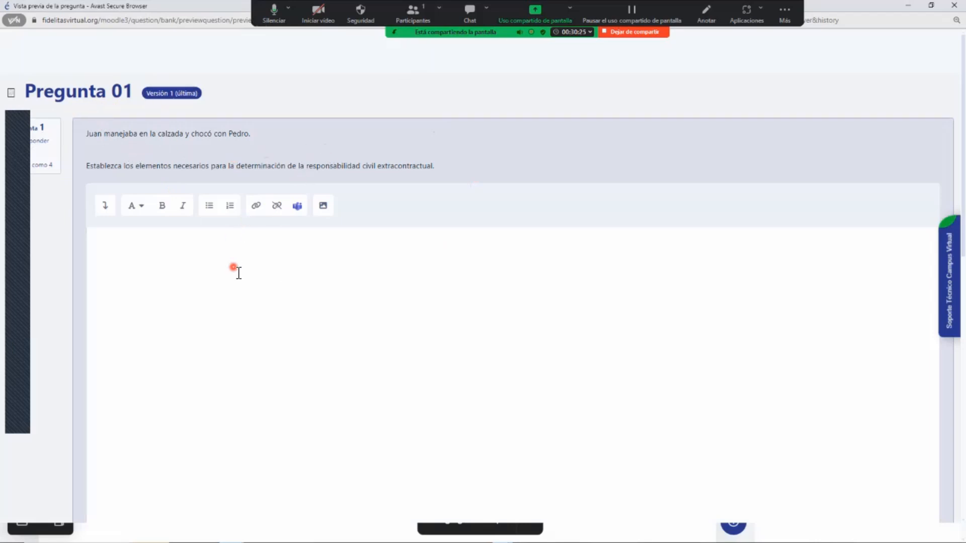
- Write a sample answer in the preview's response box, starting with "Los elementos añlsdf" and followed by several short lines of filler text
left_click(201, 271)
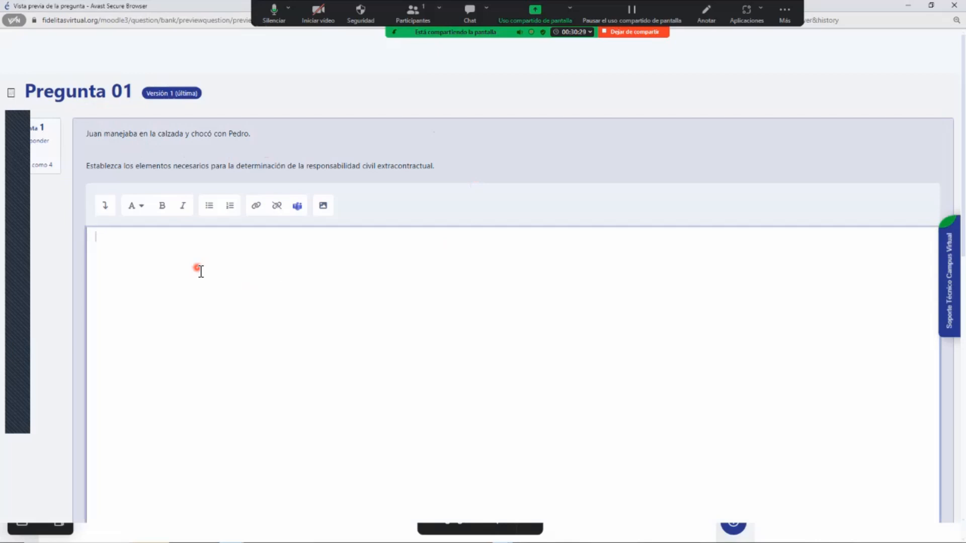
type("Los elementos añlsdf")
key("shift+Return")
type("asdfasdf")
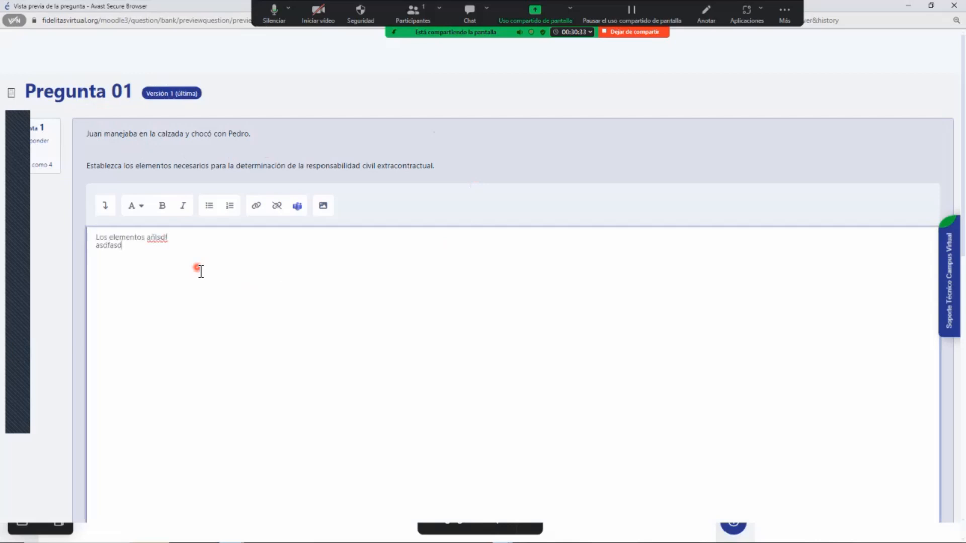
key("Return")
type("adsf  ")
type("asd")
key("Return")
type("dsaf")
key("Return")
type("asda")
key("Return")
type("sdf")
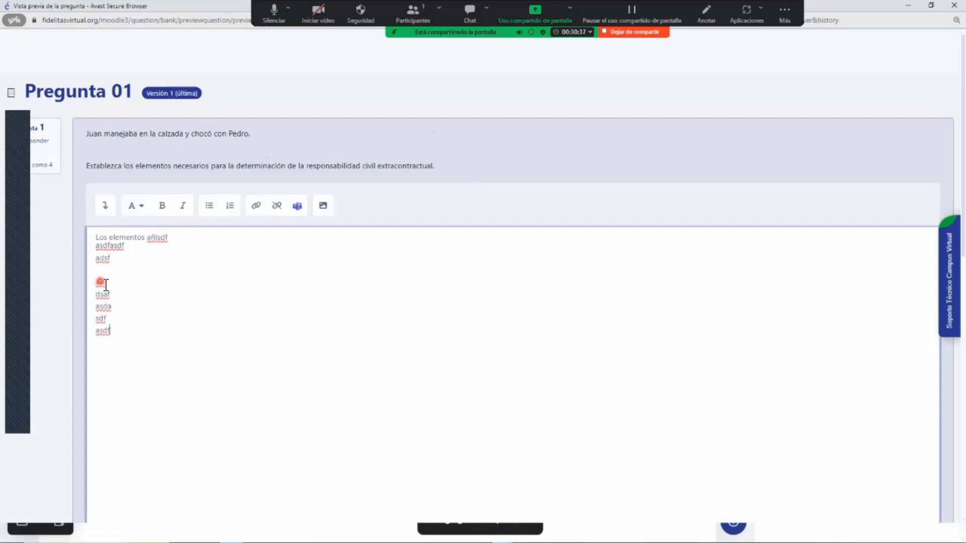
- Format the last five filler lines of the sample answer, from "asd" to "asdf", as a numbered list
left_click_drag(100, 282, 163, 326)
left_click(230, 206)
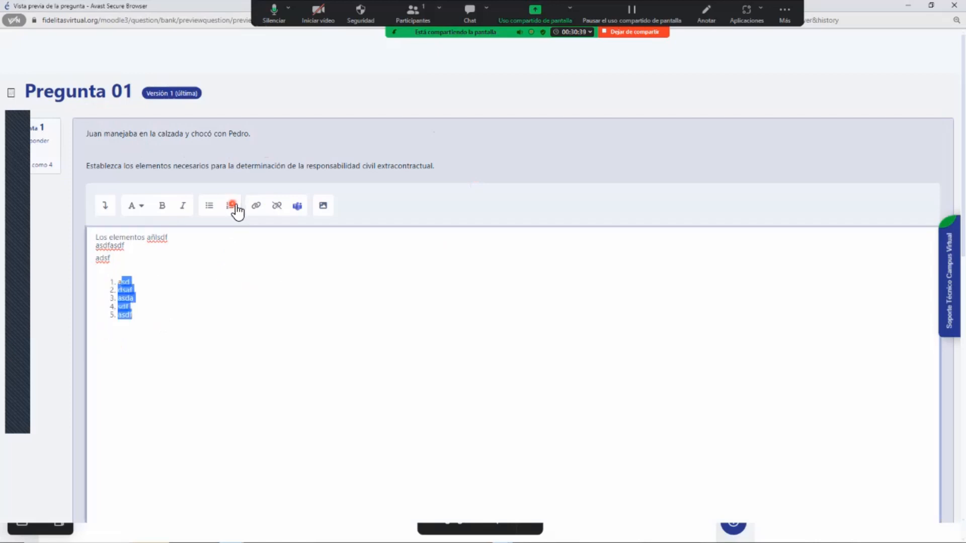
left_click(143, 347)
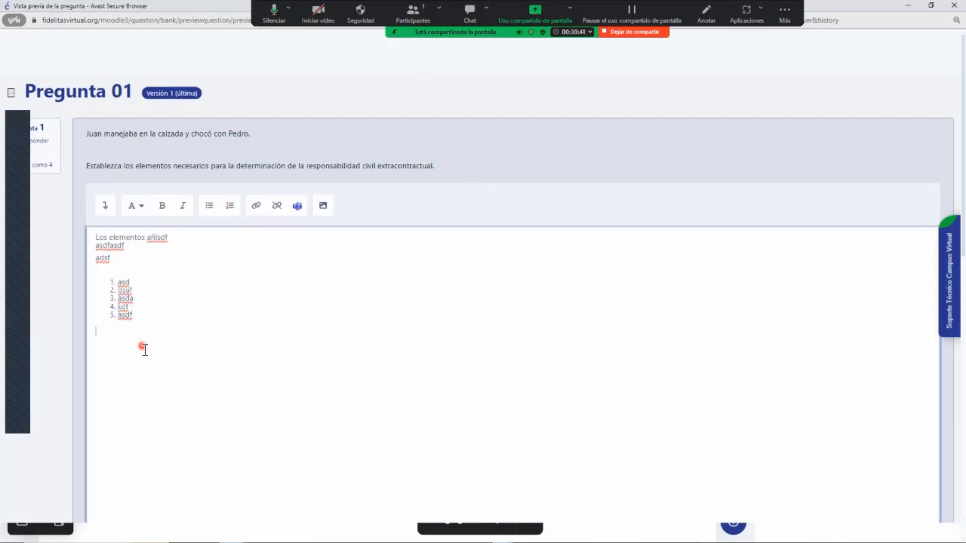
- Add the lines "adsfasfsadf", "a" and "dfadsf" below the numbered list in the sample answer
type("adsfasfsadf")
key("Return")
type("a")
key("Return")
type("dfadsf")
- View the response editor's link and image dialogs, closing each without inserting anything
left_click(257, 206)
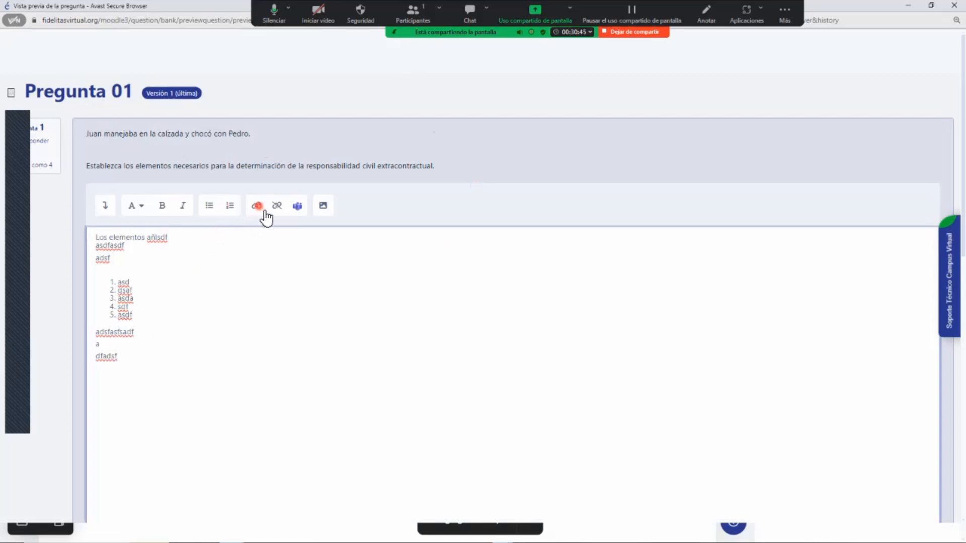
left_click(259, 207)
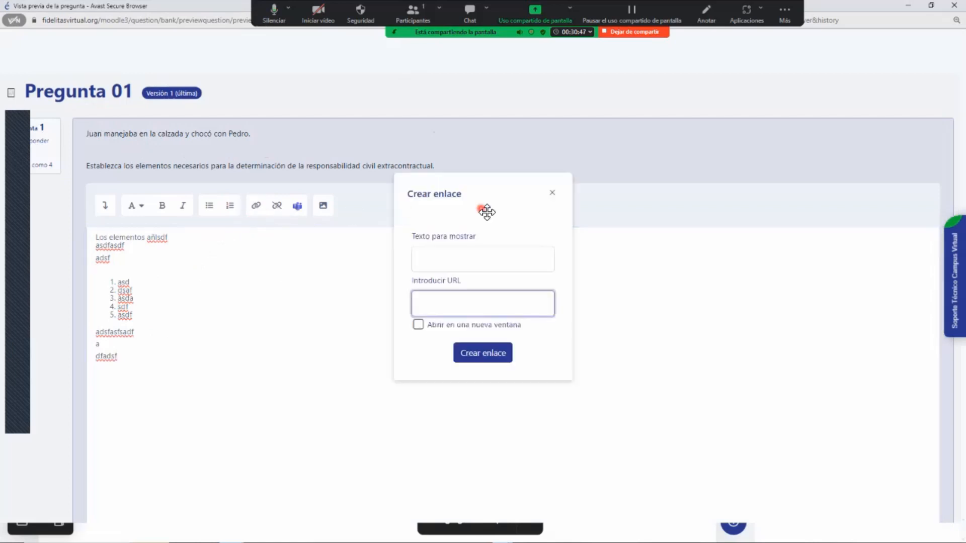
left_click(553, 196)
left_click(317, 203)
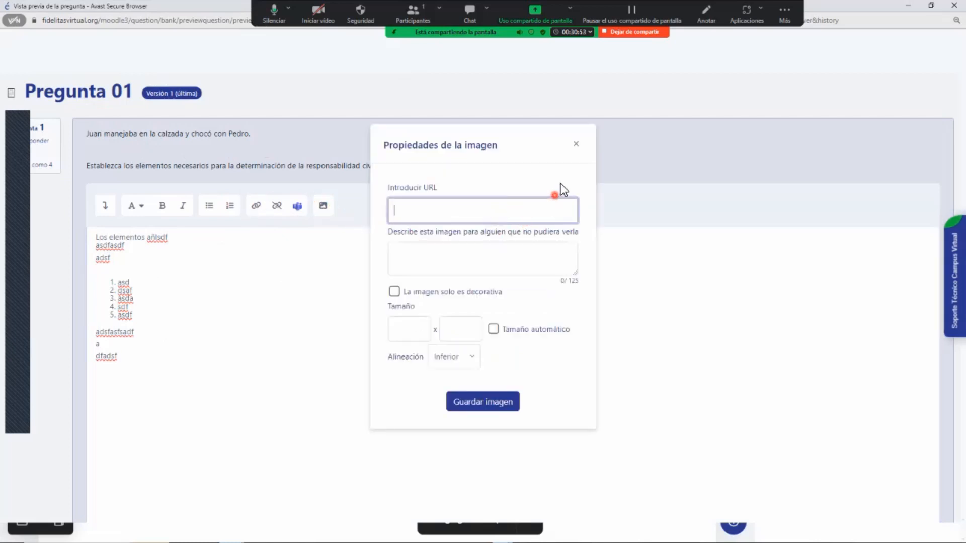
left_click(576, 146)
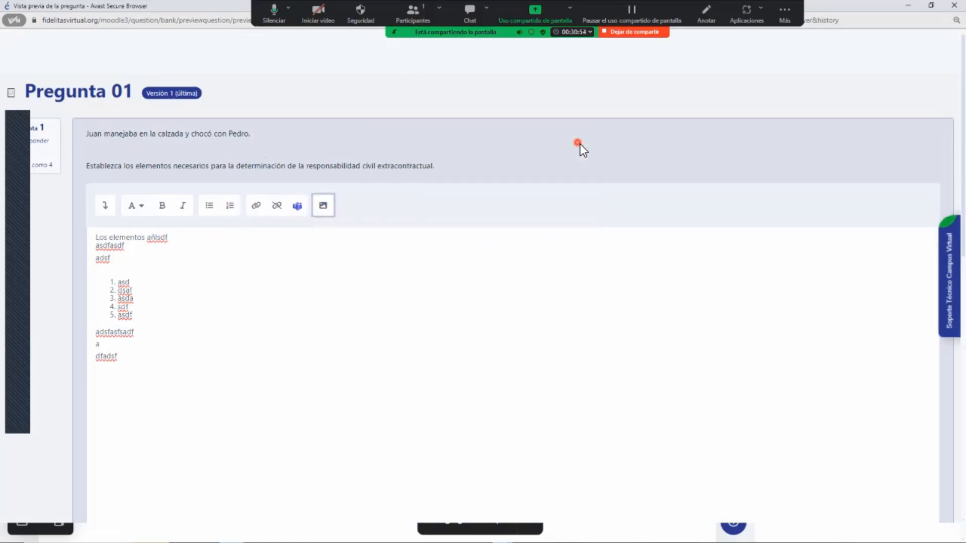
- Insert a table with 3 rows, 3 columns and the caption "safddsaf" at the end of the sample answer
left_click(104, 210)
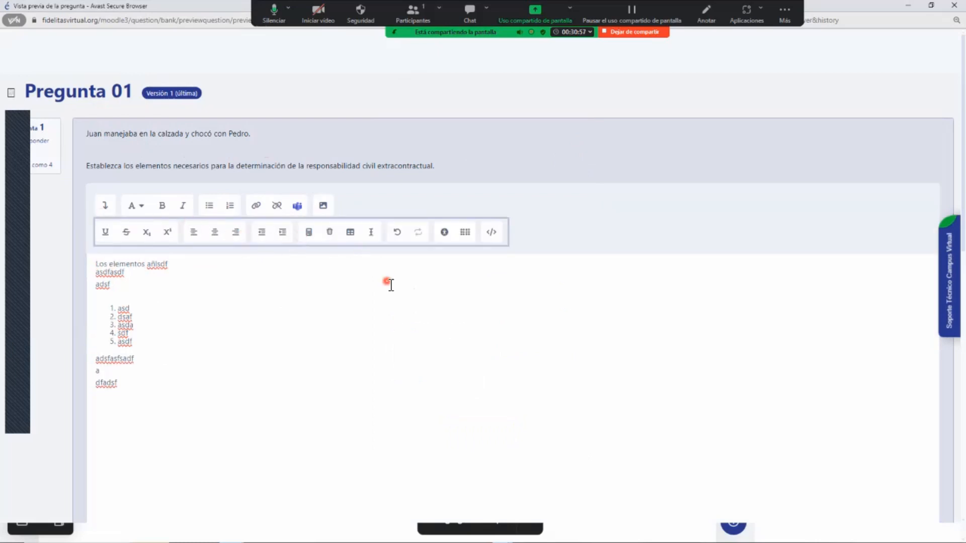
left_click(350, 232)
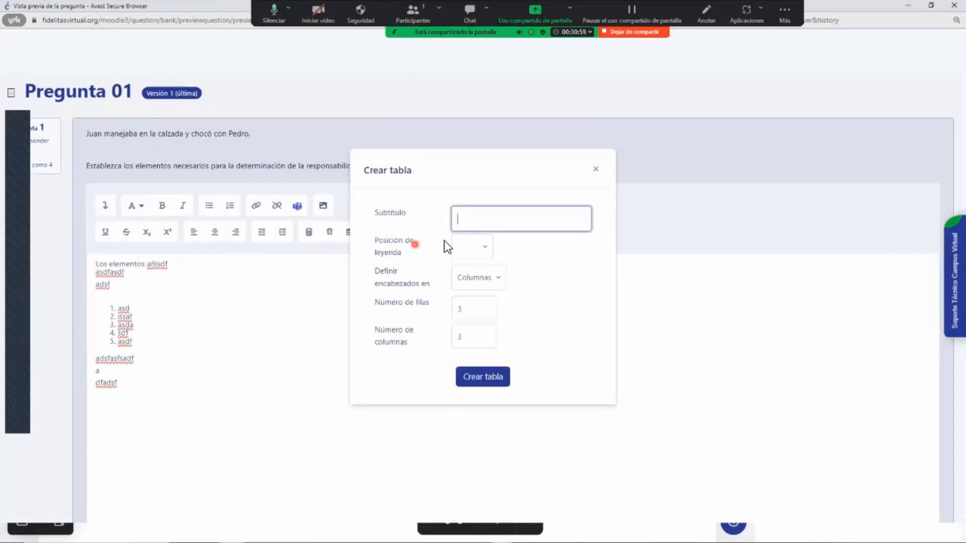
type("safddsaf")
left_click(487, 378)
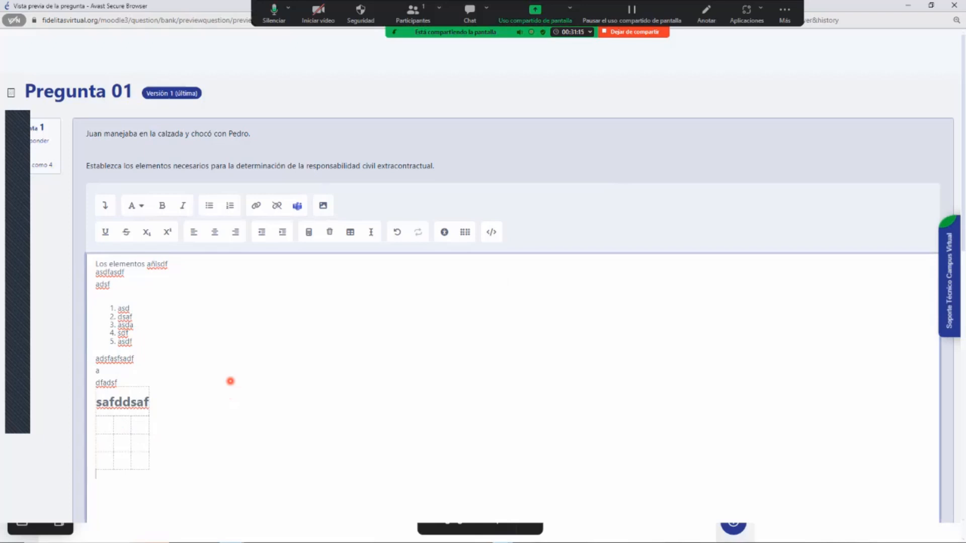
- Submit and finish the preview attempt, and review the submitted answer with the preview options and technical information below it
scroll(281, 348, "down", 6)
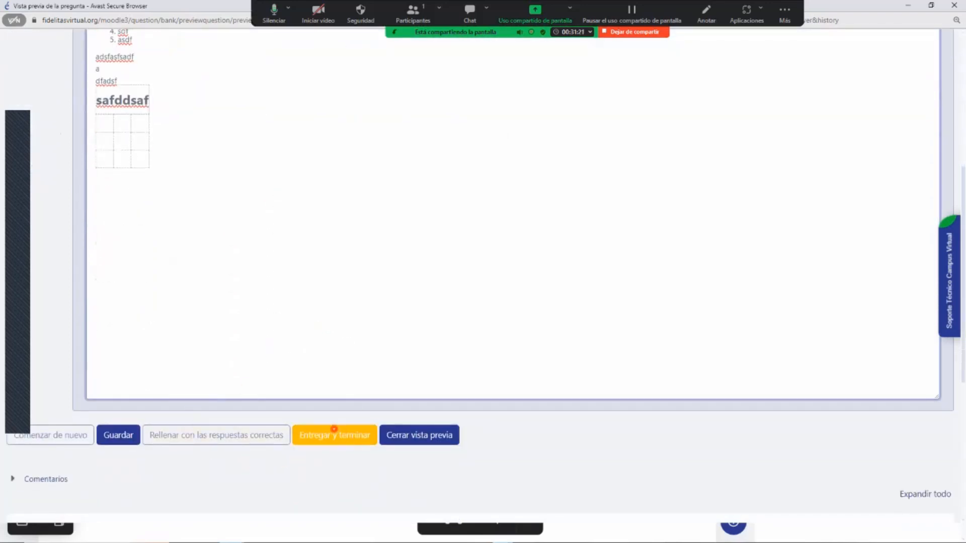
left_click(331, 435)
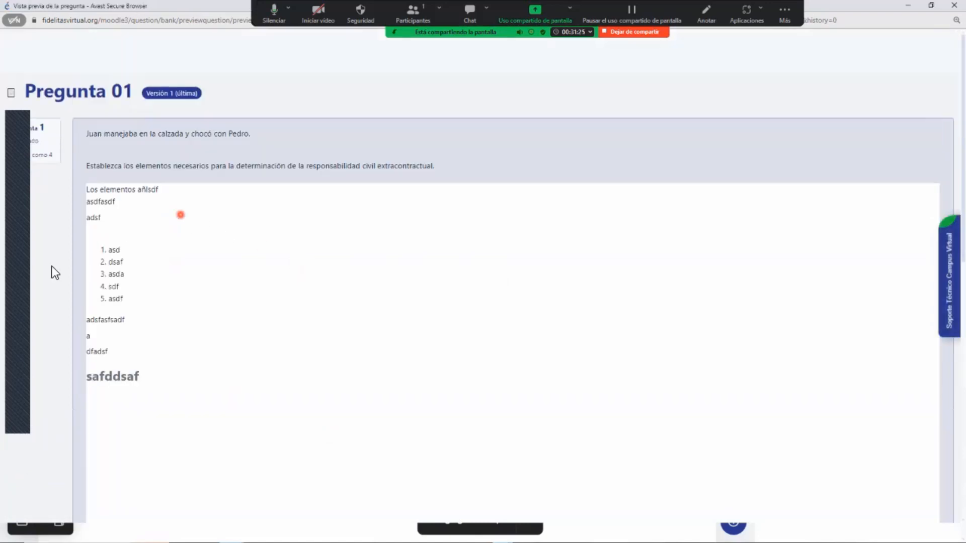
scroll(235, 266, "down", 10)
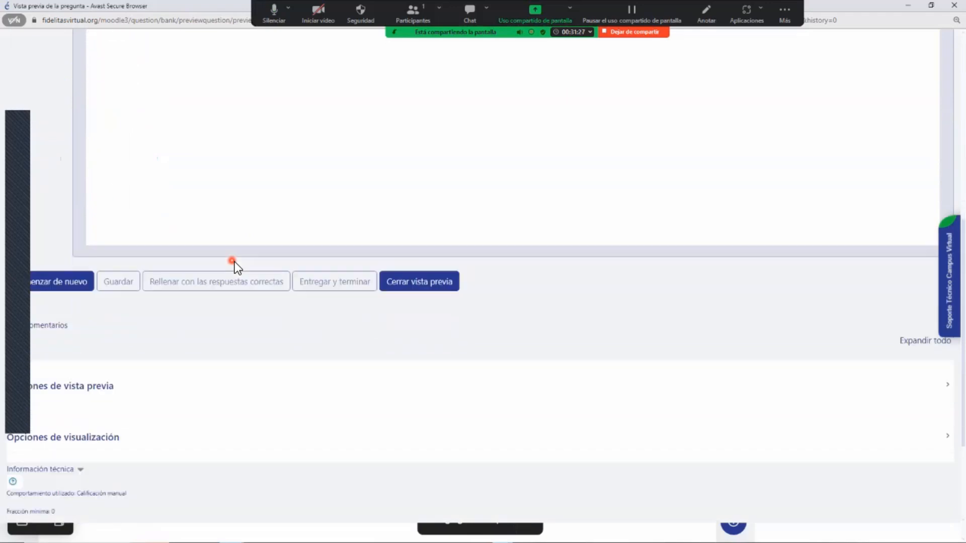
scroll(234, 265, "down", 1)
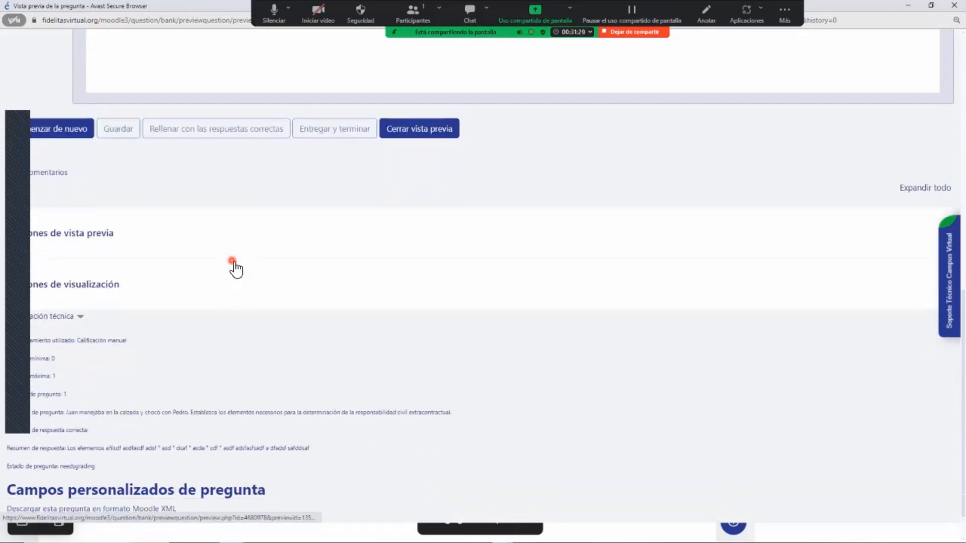
scroll(615, 352, "up", 2)
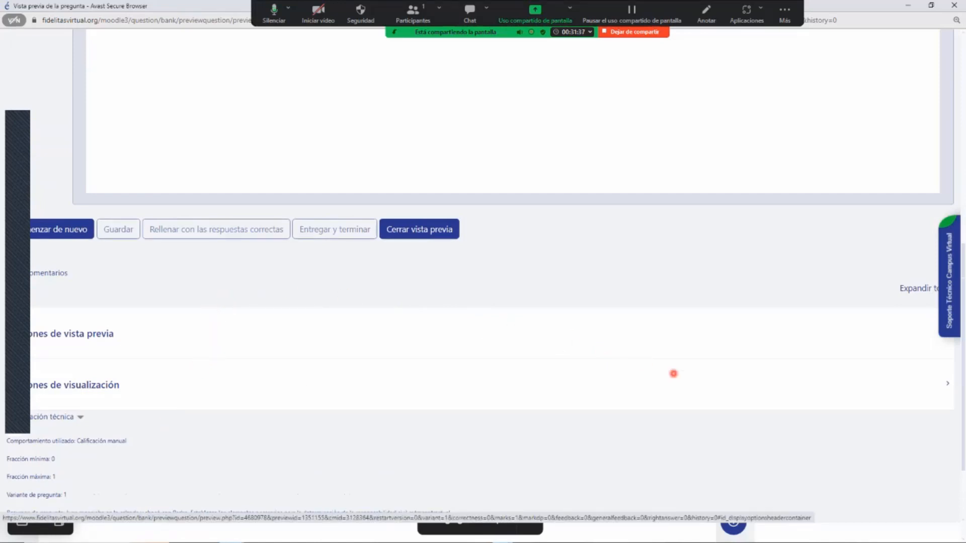
- Close the preview of Pregunta 01 and start adding a new Opción múltiple question at the end of the quiz
scroll(674, 374, "up", 10)
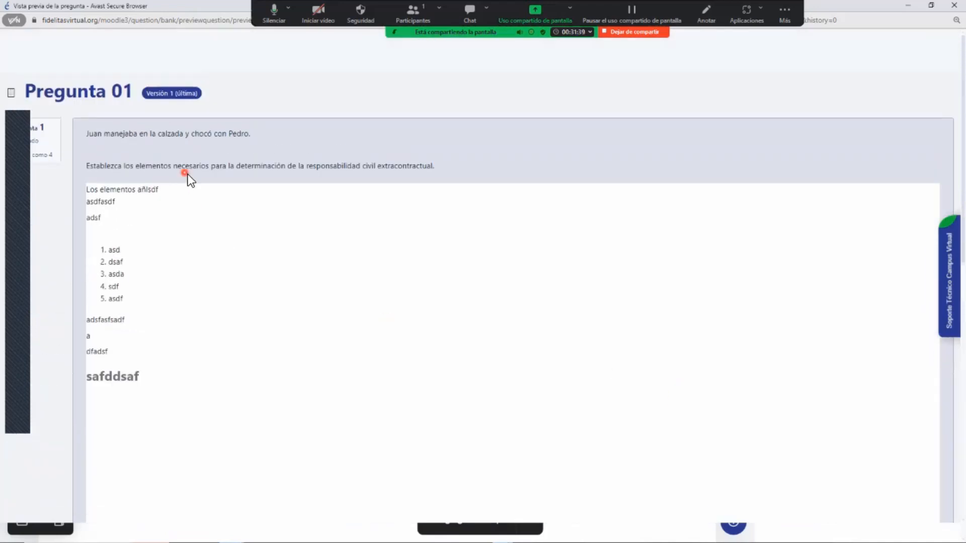
left_click(955, 5)
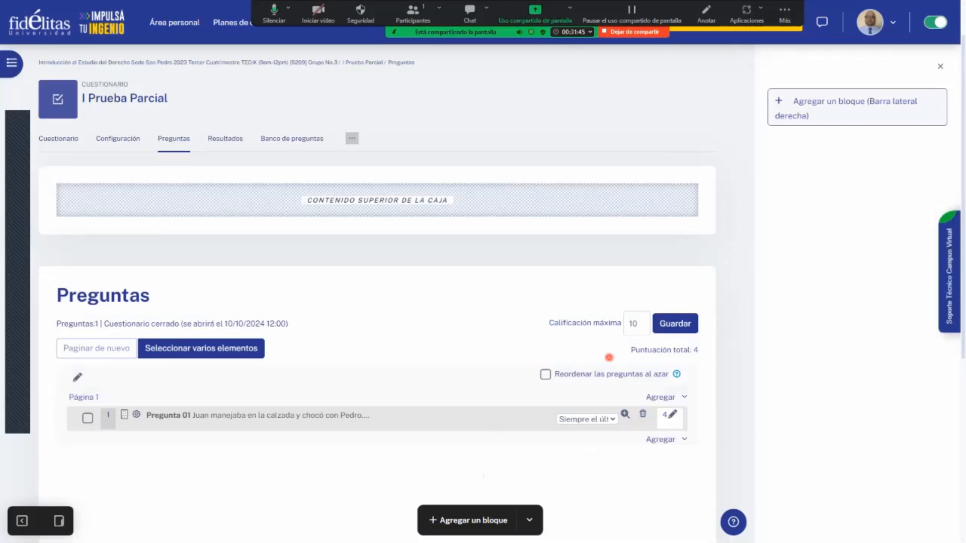
left_click(682, 441)
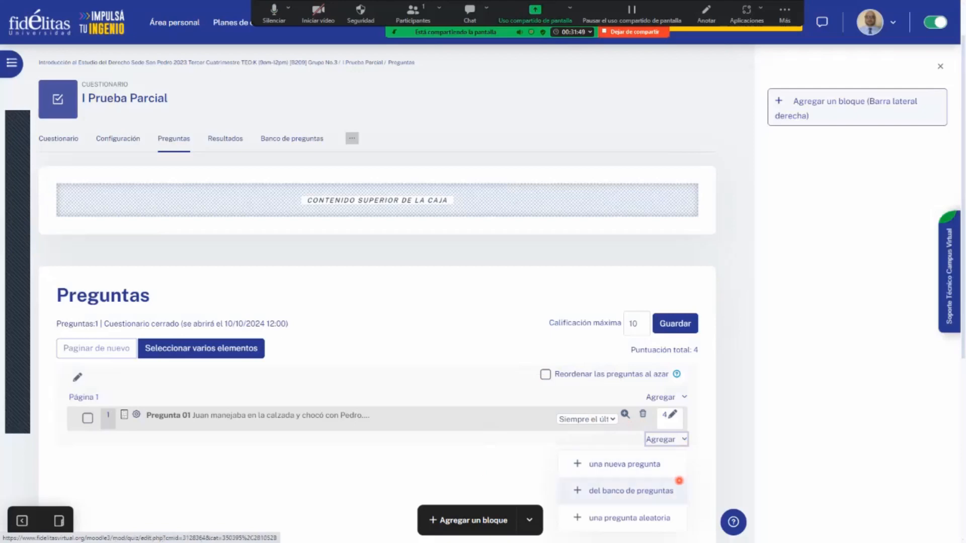
left_click(649, 466)
left_click(432, 177)
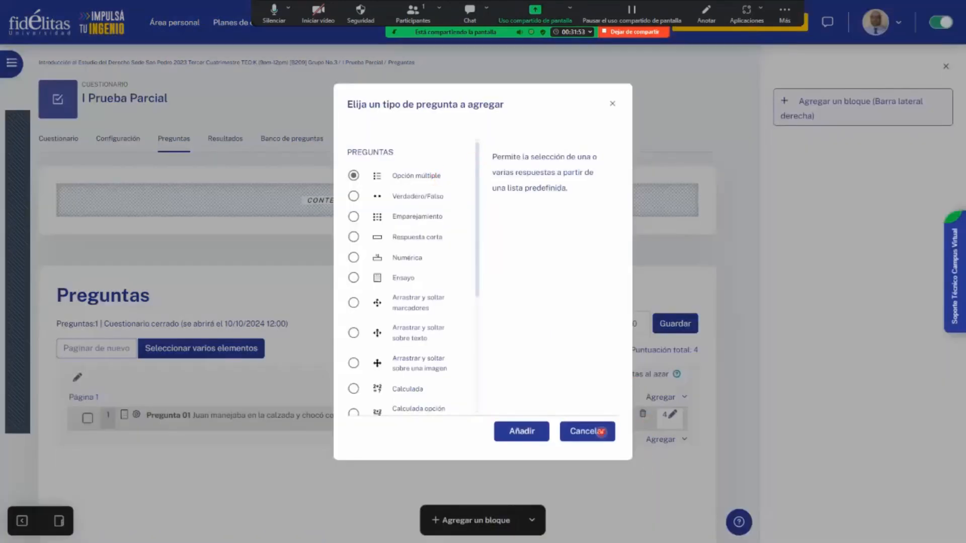
left_click(528, 427)
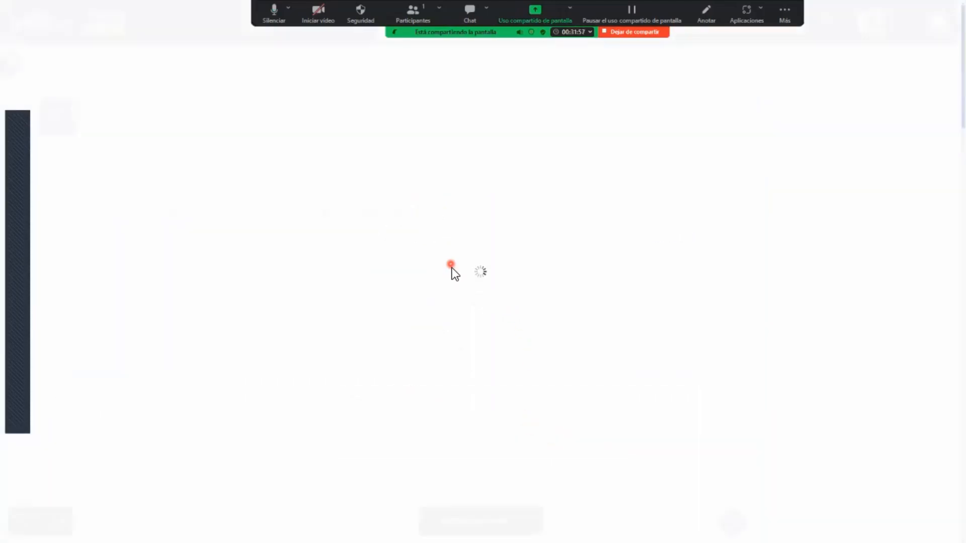
- Name the multiple-choice question "Pregunta 02" and enter the question text "Los elementos de las obligaciones son:"
left_click(359, 355)
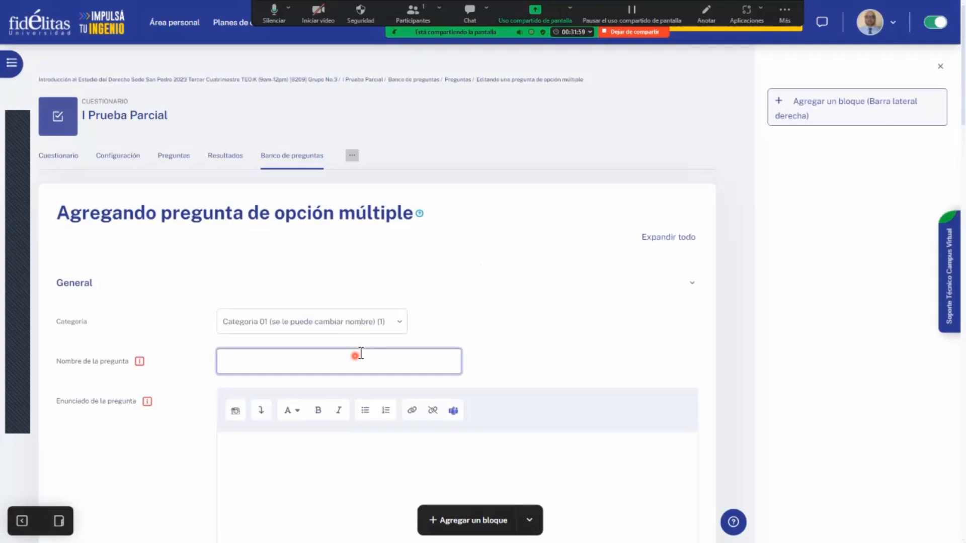
type("Pregunta 02")
scroll(439, 464, "down", 1)
scroll(439, 464, "down", 1)
left_click(410, 438)
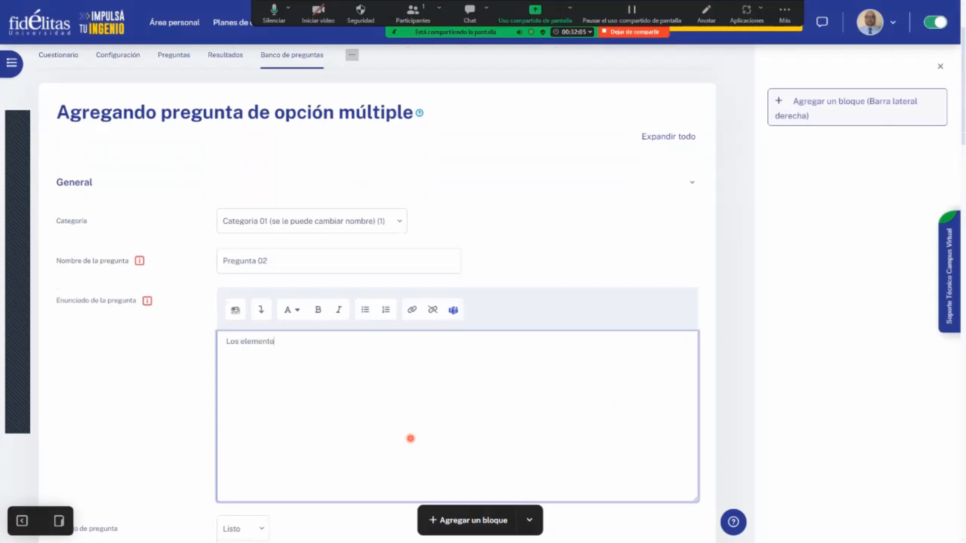
type("s obligaciones n")
type("on:")
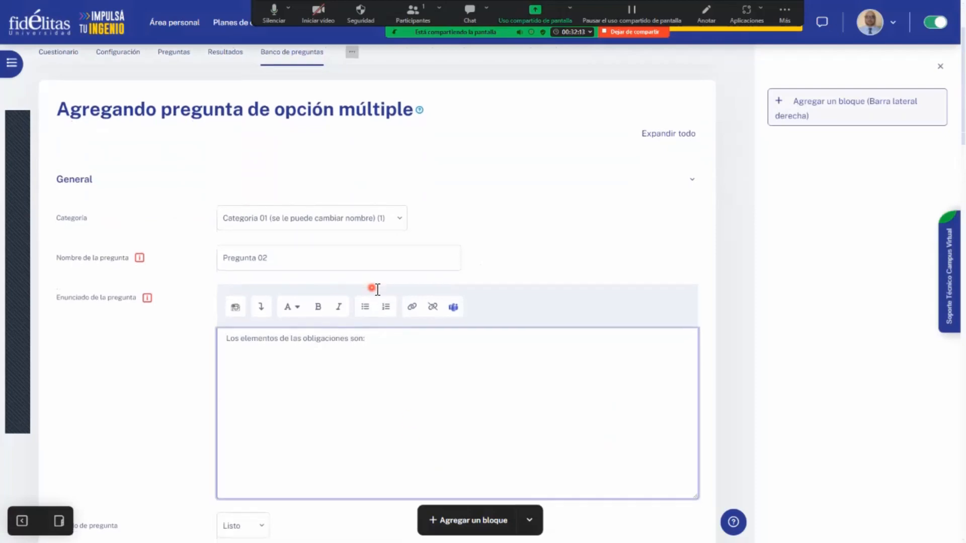
- Enter "adsf" as the answer text of Elección 1, Elección 2 and Elección 3
scroll(373, 327, "down", 5)
scroll(372, 352, "down", 5)
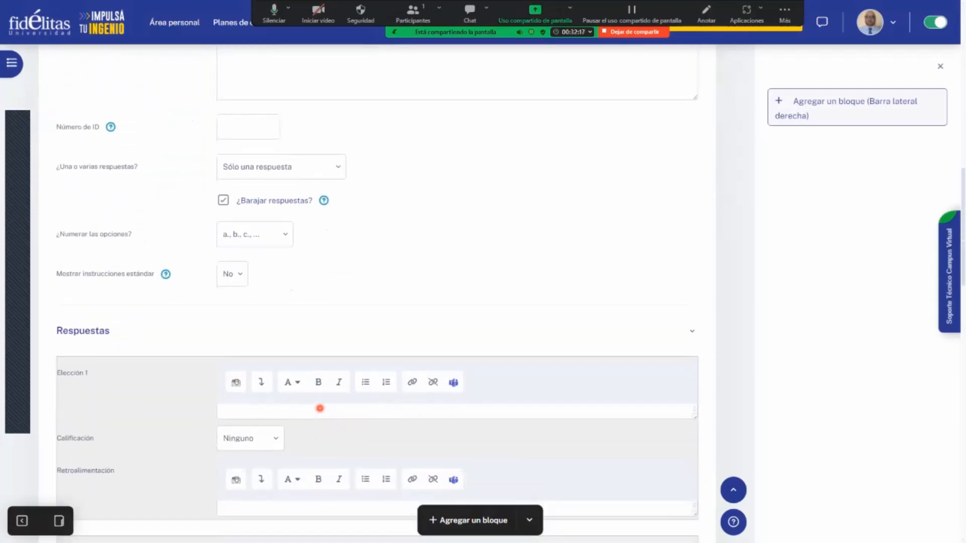
left_click(319, 408)
type("adsf")
scroll(302, 443, "down", 1)
scroll(302, 456, "down", 2)
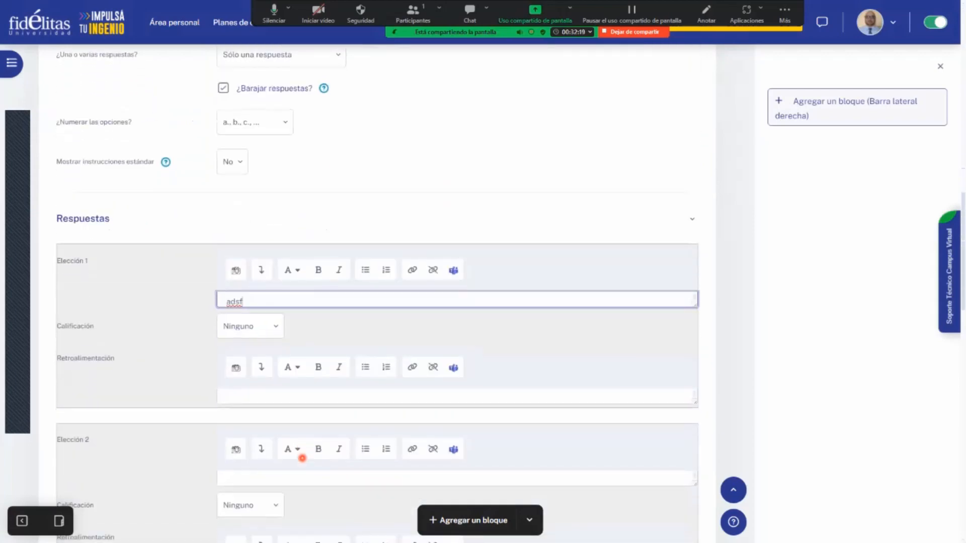
left_click(305, 441)
type("adsf")
key("Return")
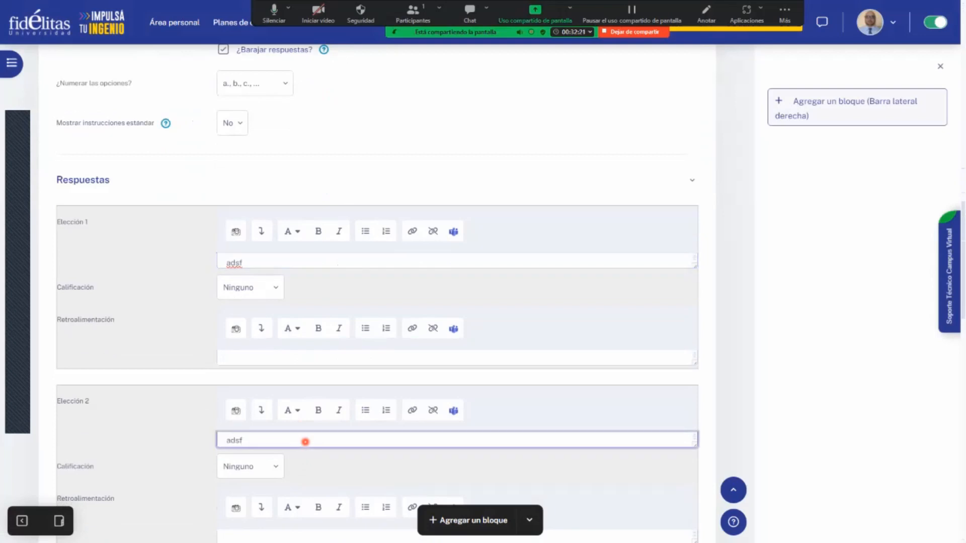
scroll(307, 453, "down", 3)
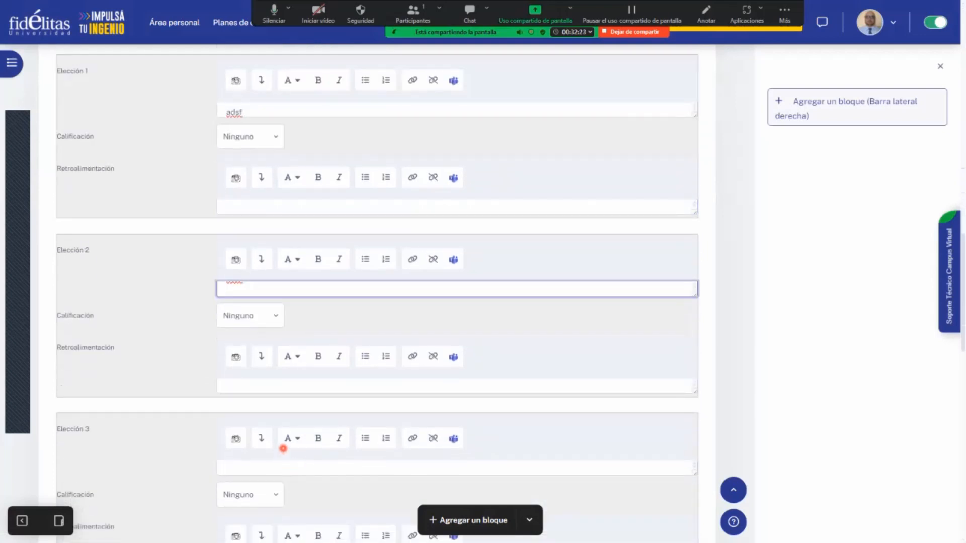
left_click(283, 467)
type("adsf")
- Try to save the multiple-choice question without assigning a grade to any answer
scroll(184, 412, "down", 10)
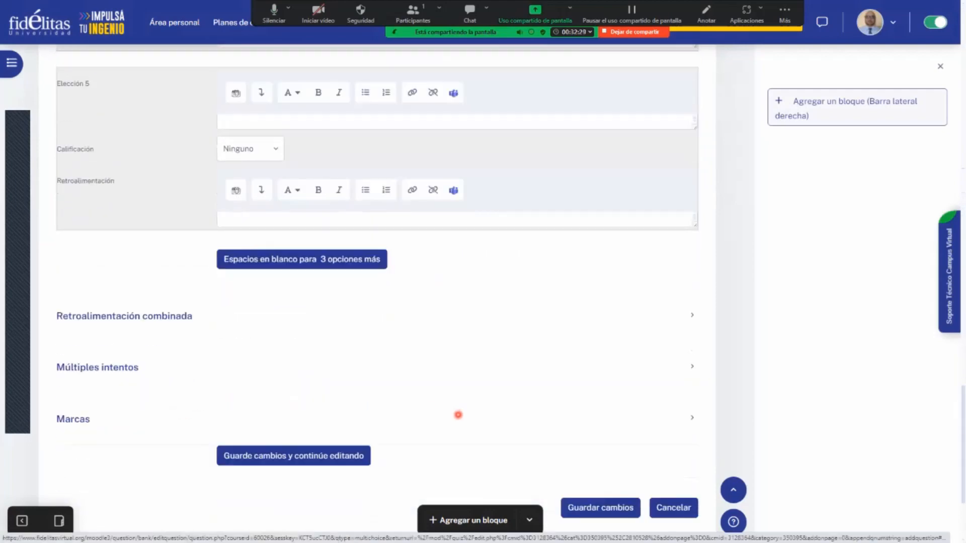
scroll(487, 417, "down", 1)
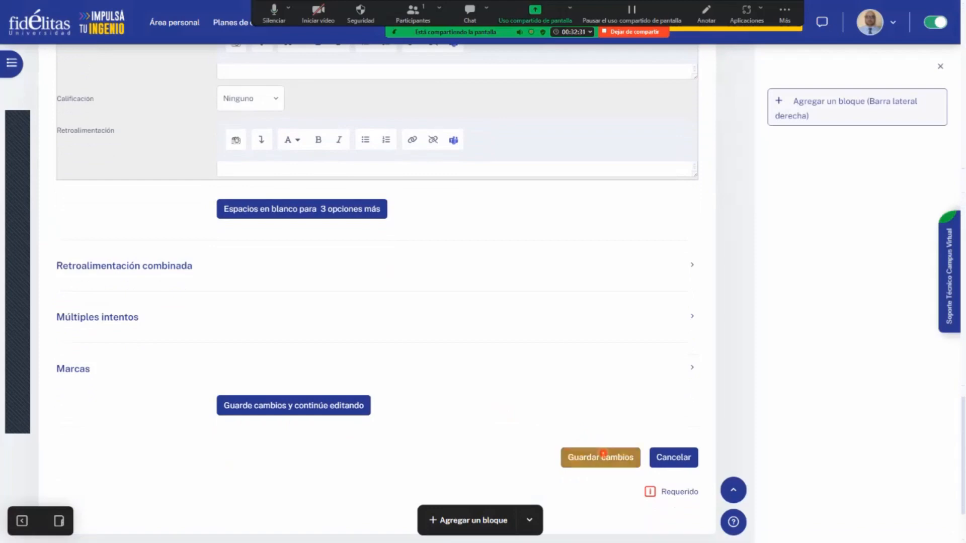
left_click(603, 456)
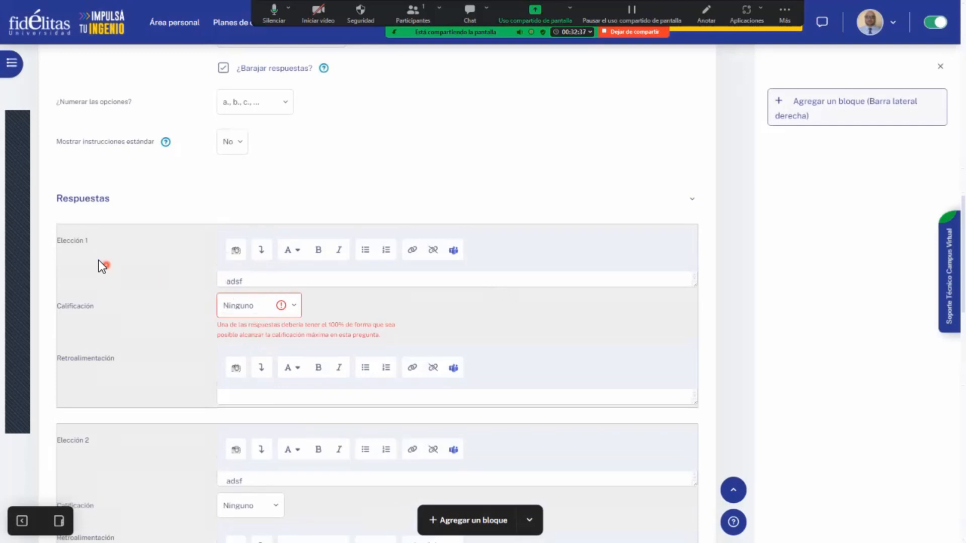
- Set the Calificación of Elección 2 to 100% so that it counts as the correct answer
scroll(333, 303, "down", 3)
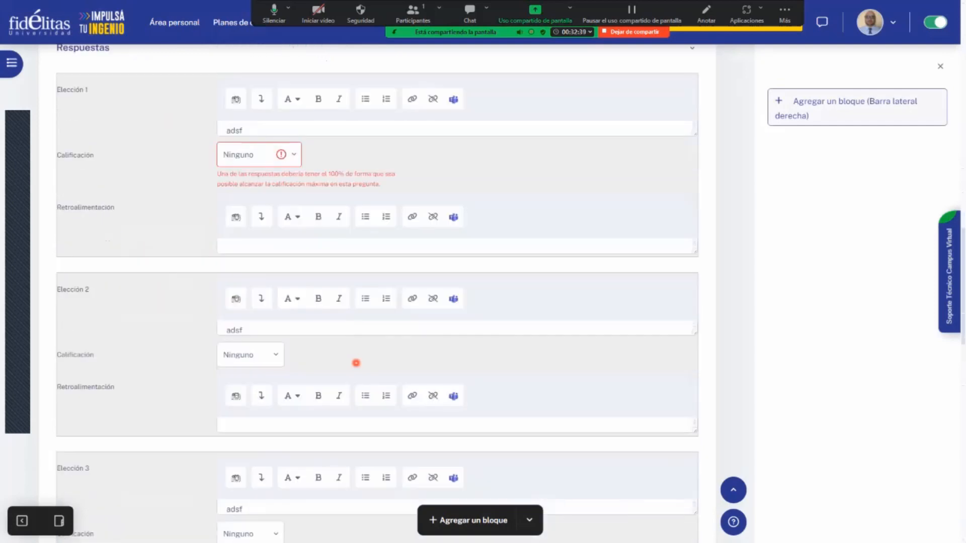
scroll(356, 364, "down", 2)
scroll(356, 367, "up", 2)
left_click(297, 155)
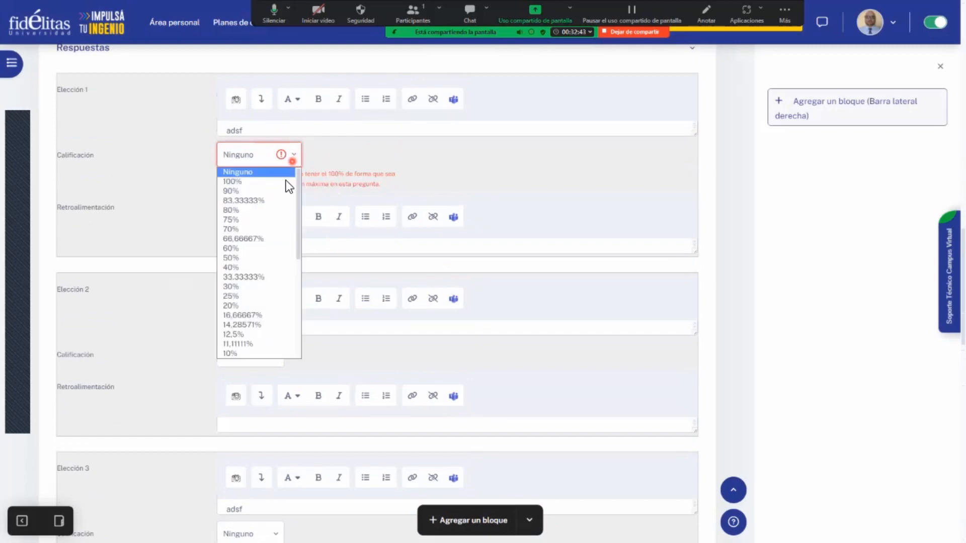
left_click(467, 204)
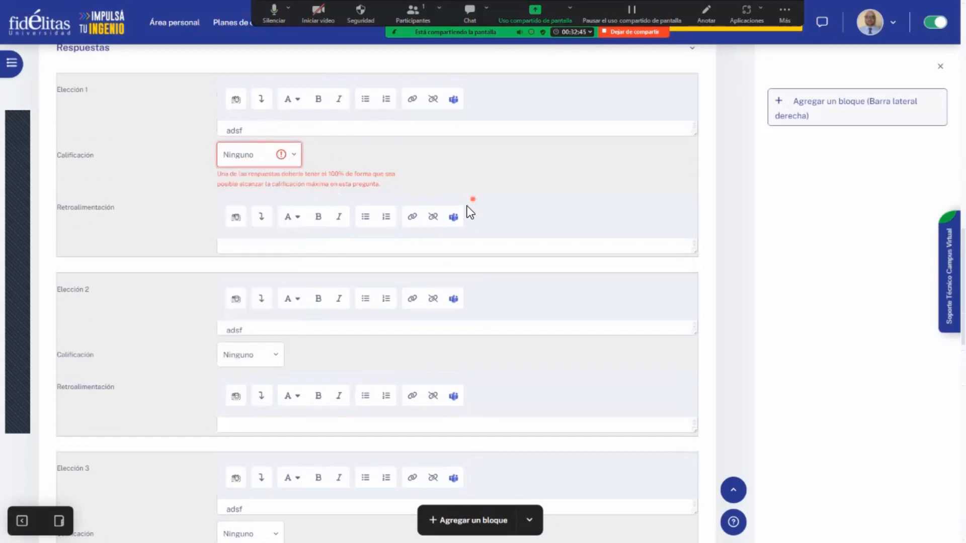
left_click(272, 353)
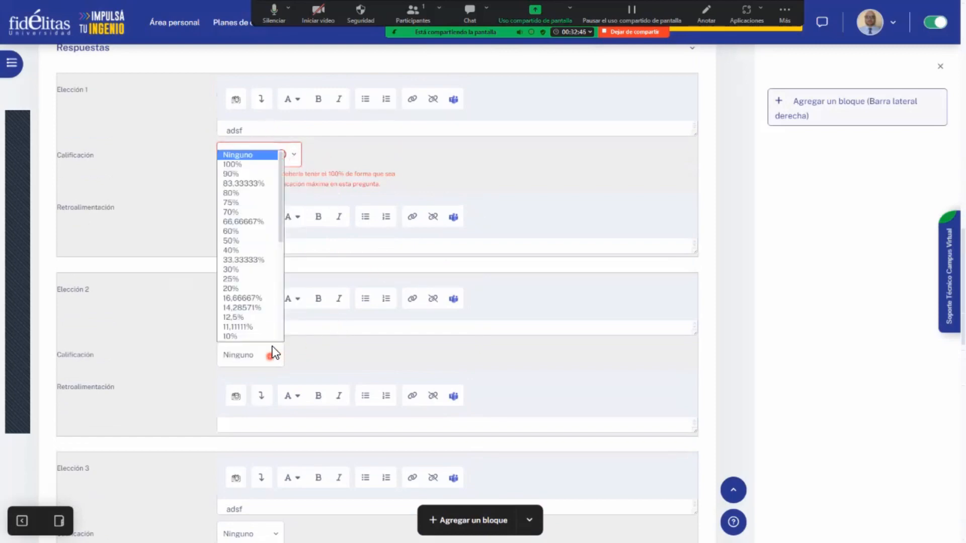
left_click(246, 164)
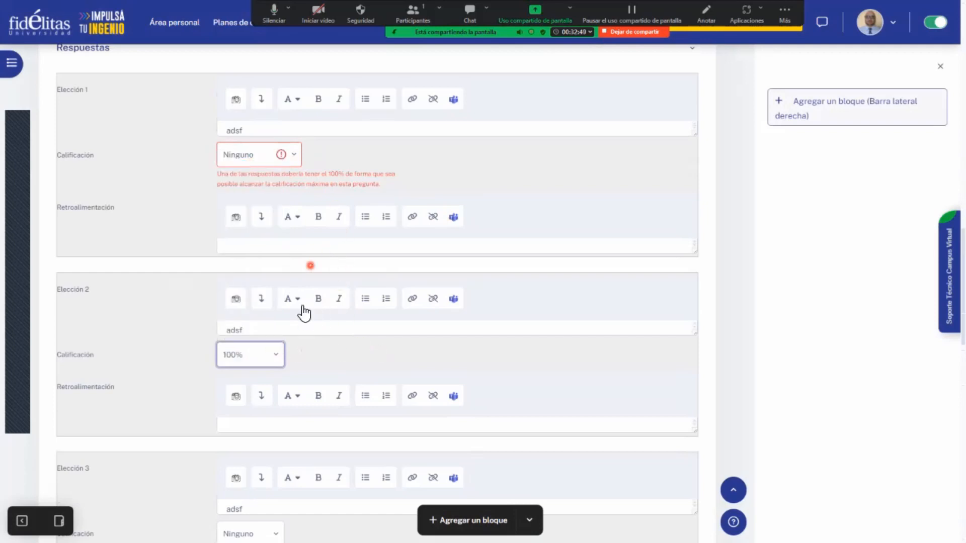
left_click(282, 347)
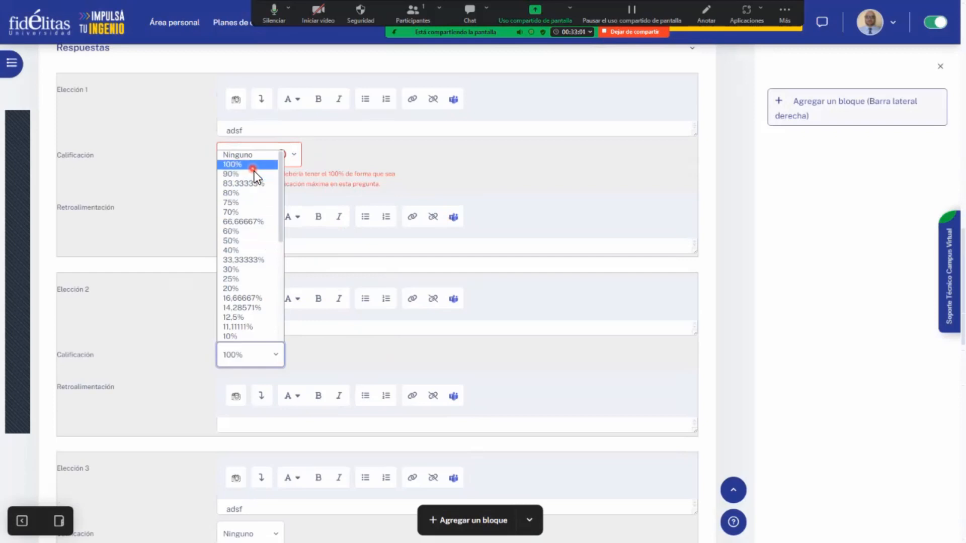
left_click(140, 242)
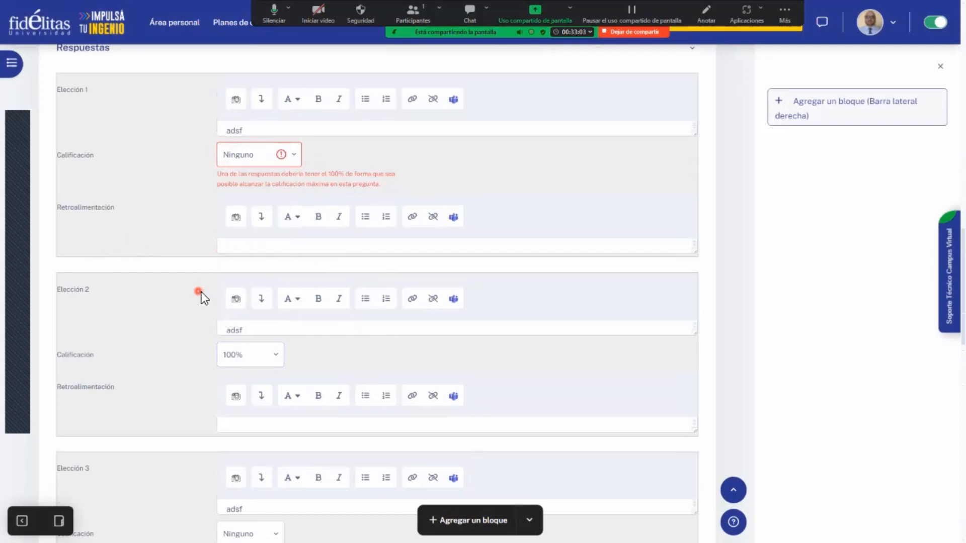
- Save the changes to Pregunta 02 and return to the quiz's question list
scroll(201, 292, "down", 4)
scroll(556, 408, "down", 10)
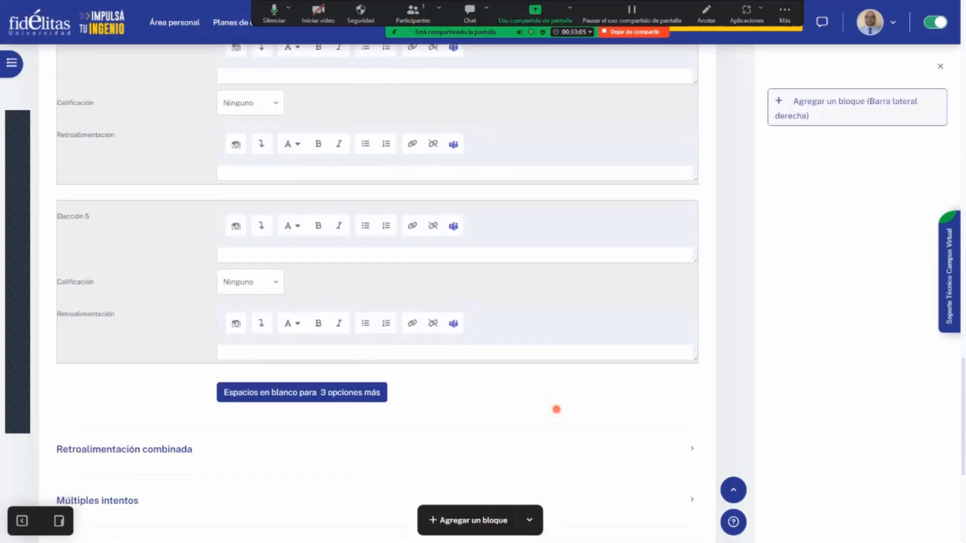
left_click(583, 447)
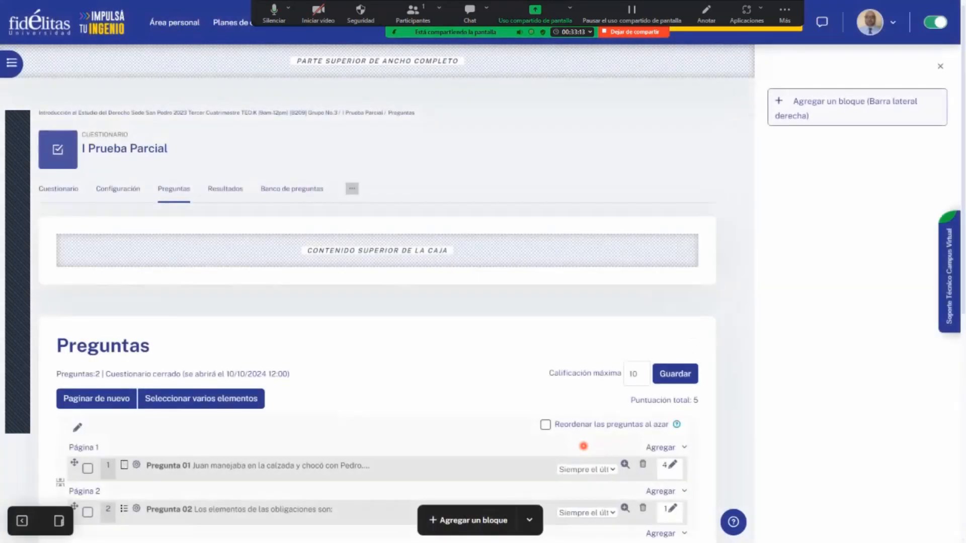
- Set the quiz's Calificación máxima to 100 and save it
scroll(484, 381, "down", 3)
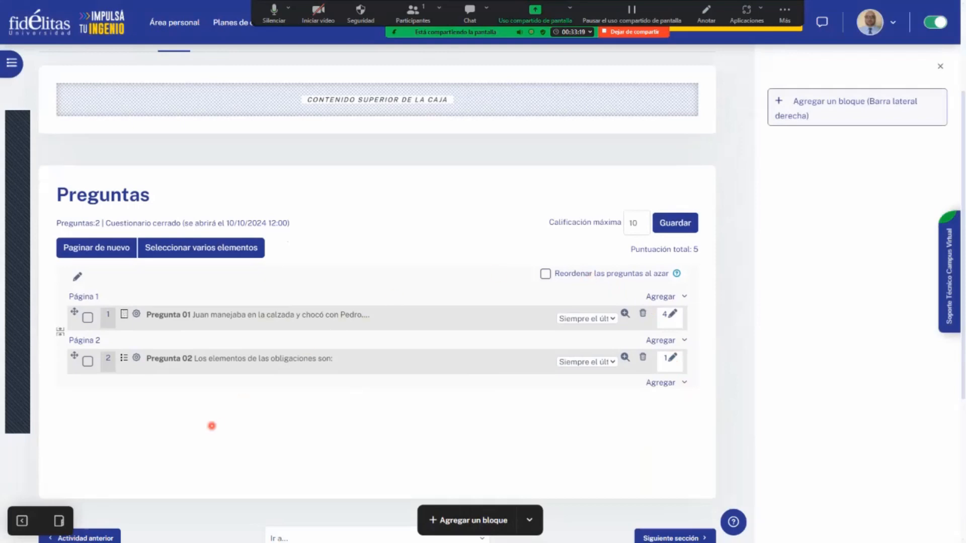
left_click(634, 226)
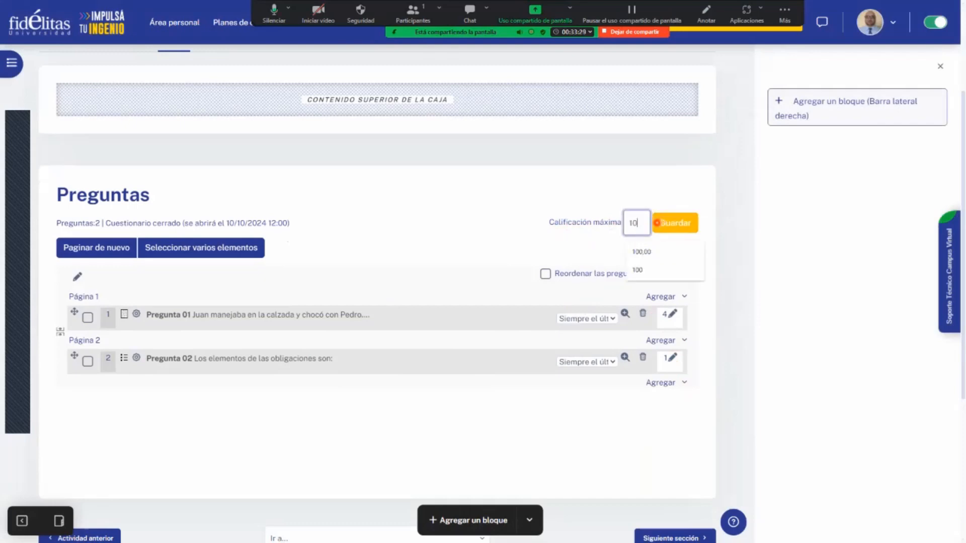
type("0")
left_click(662, 274)
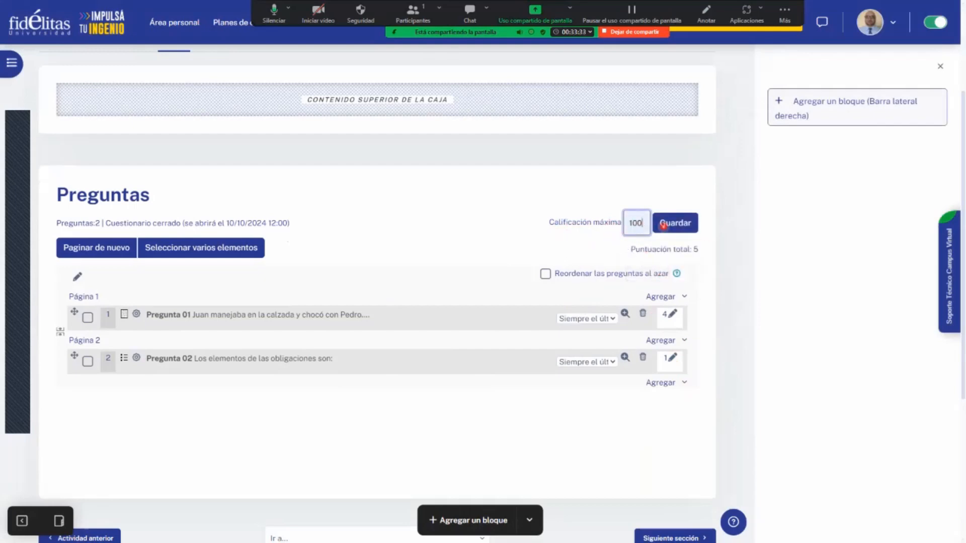
left_click(691, 223)
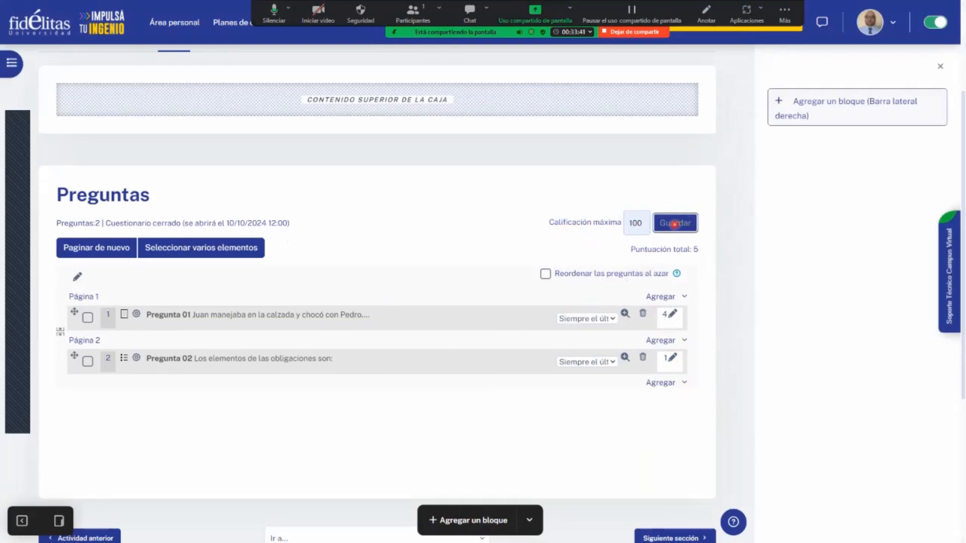
- Close the block drawer and enable random reordering of the quiz questions
left_click(941, 65)
left_click(808, 227)
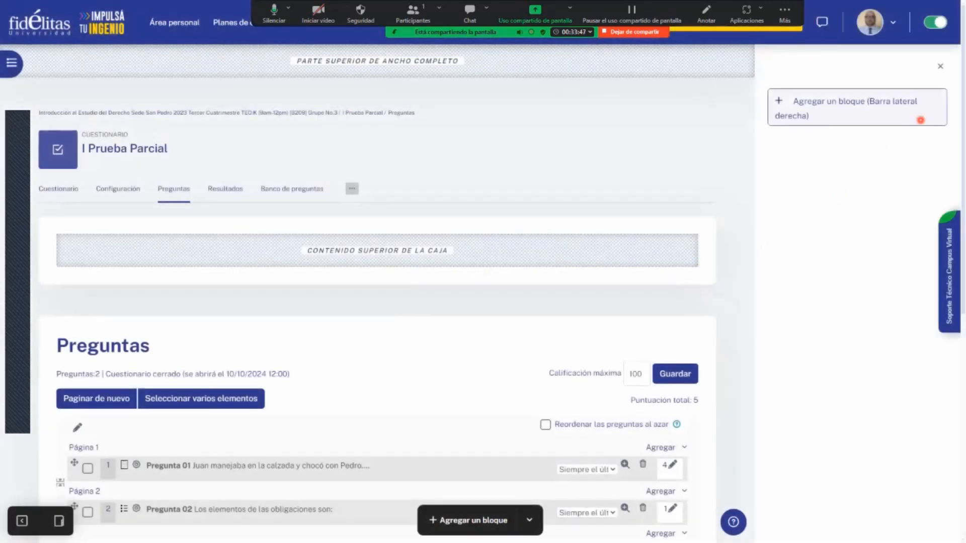
left_click(940, 66)
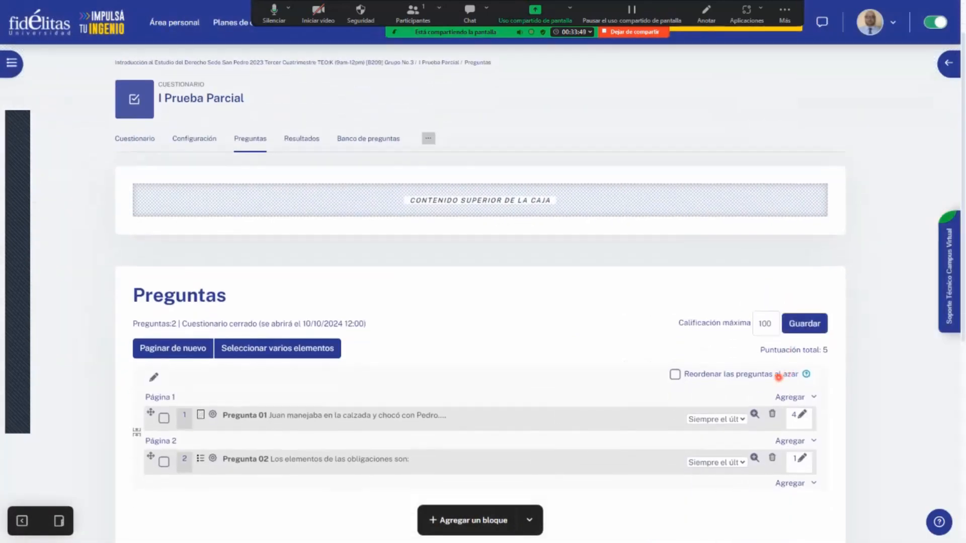
left_click(675, 375)
scroll(315, 511, "down", 3)
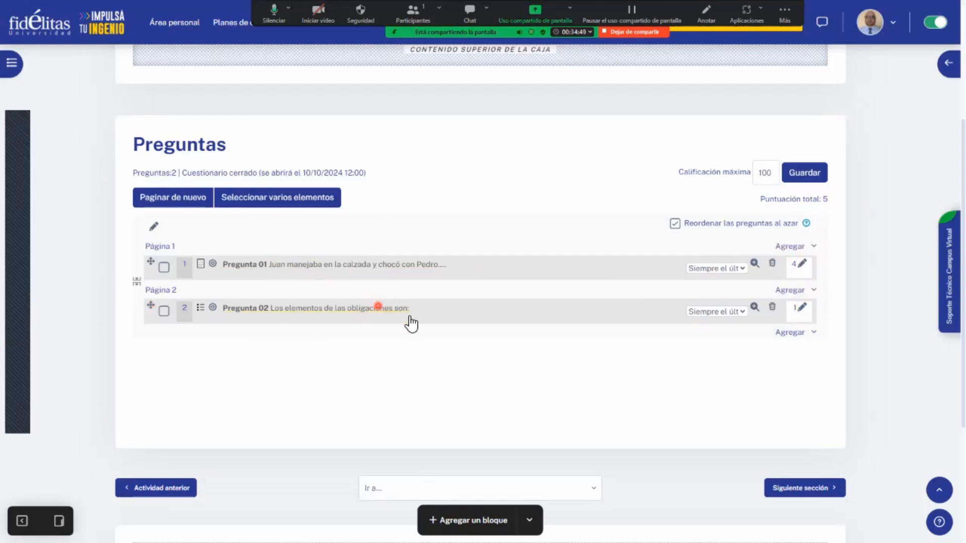
- Open the quiz's question bank and examine the questions listed under Categoria 01
scroll(503, 318, "up", 4)
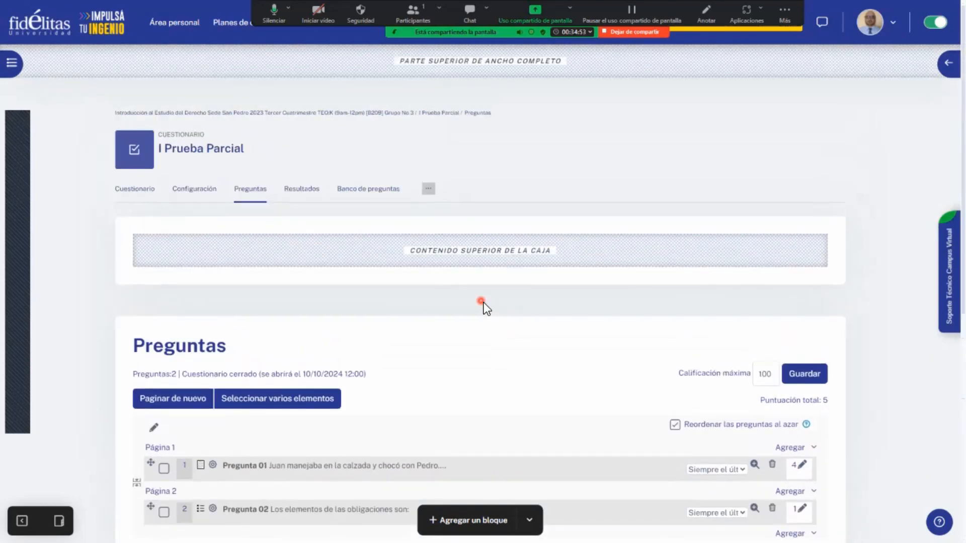
left_click(376, 194)
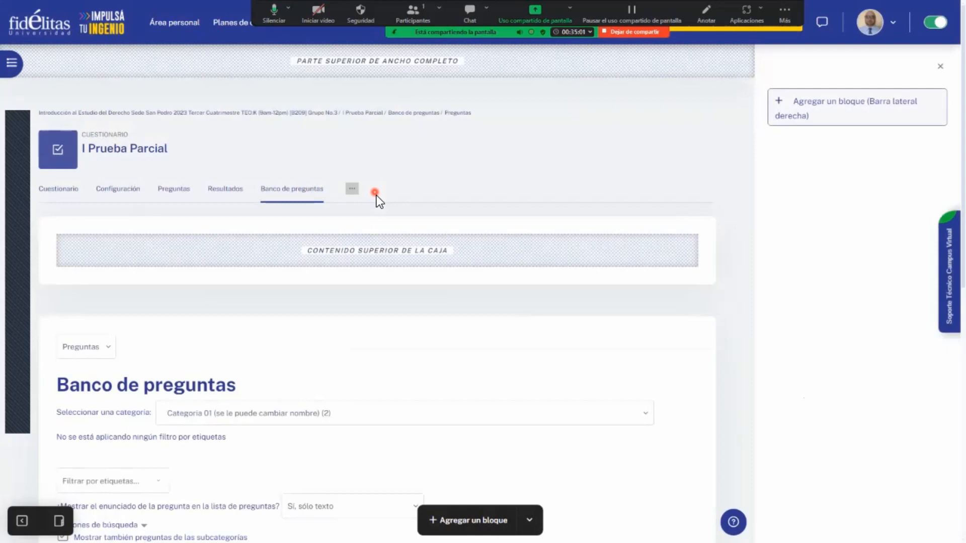
scroll(508, 380, "down", 2)
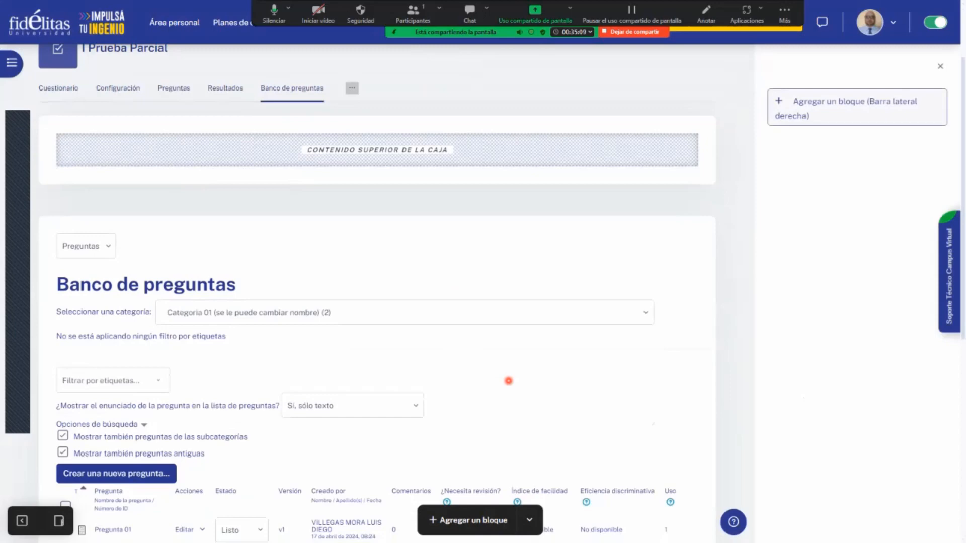
scroll(508, 381, "down", 2)
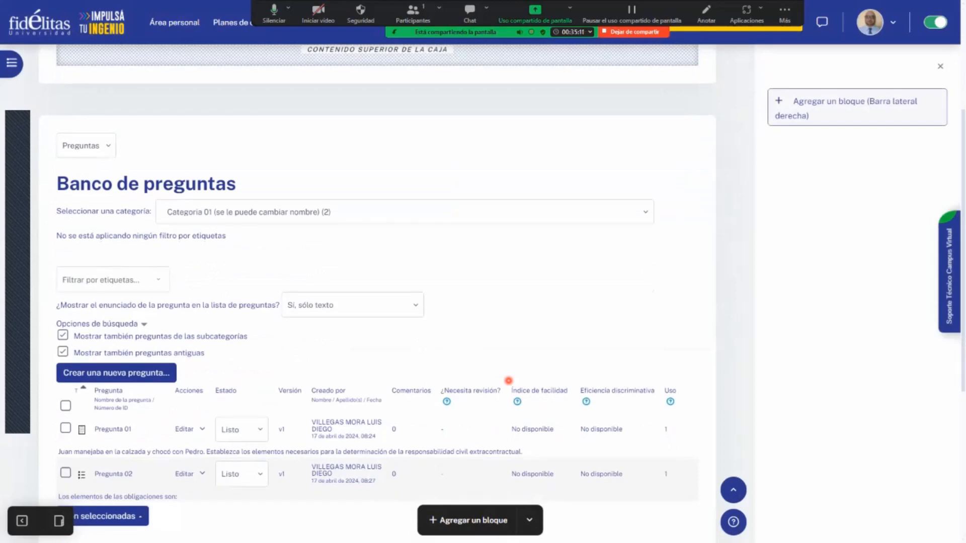
- Return from the question bank to the course's main page and close the block drawer
scroll(523, 326, "up", 4)
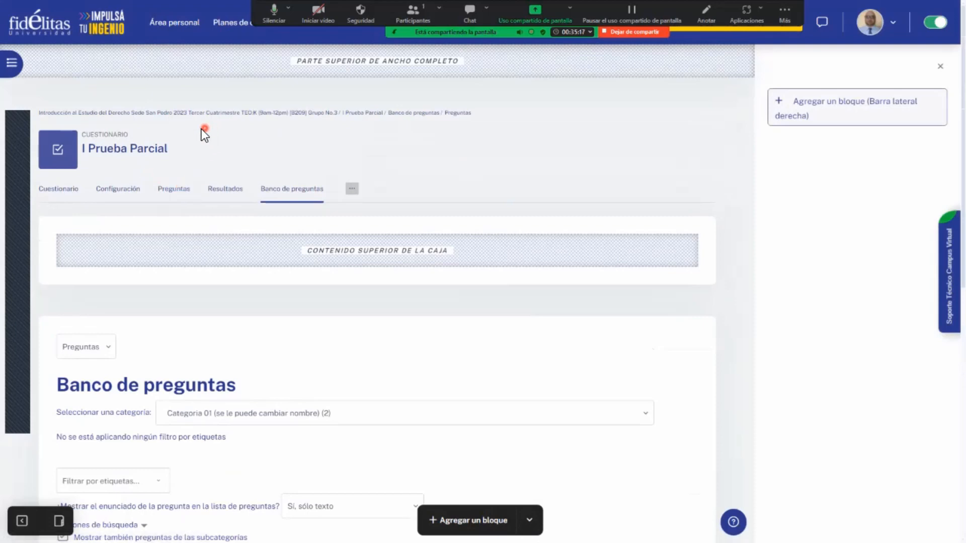
left_click(283, 118)
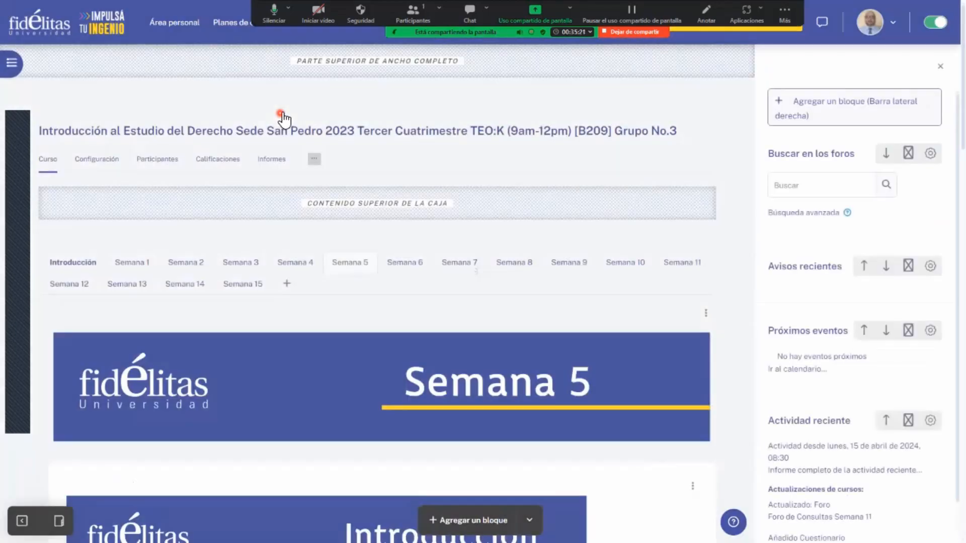
left_click(940, 67)
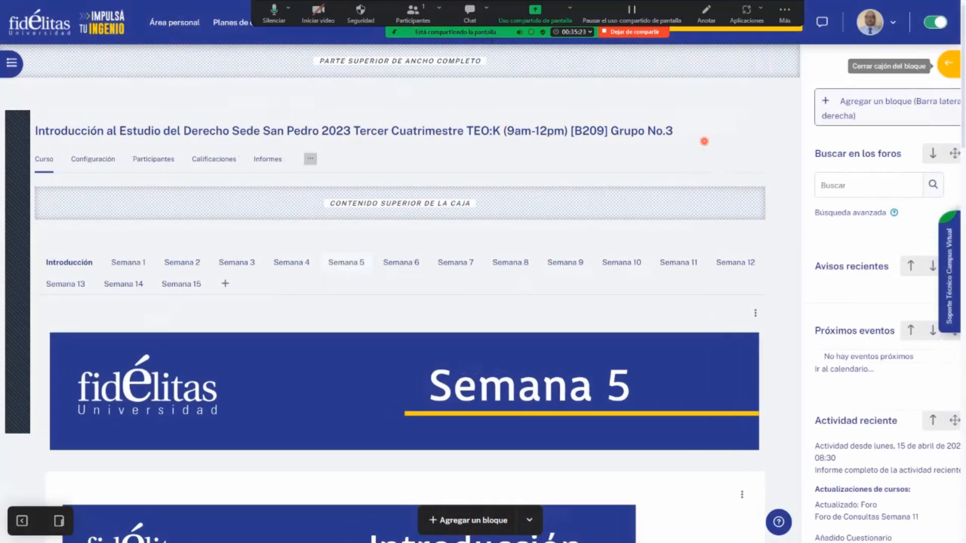
- Examine the Semana 5 section, including the I Prueba Parcial quiz entry with its opening, closing and availability dates
scroll(680, 168, "down", 8)
scroll(690, 237, "down", 12)
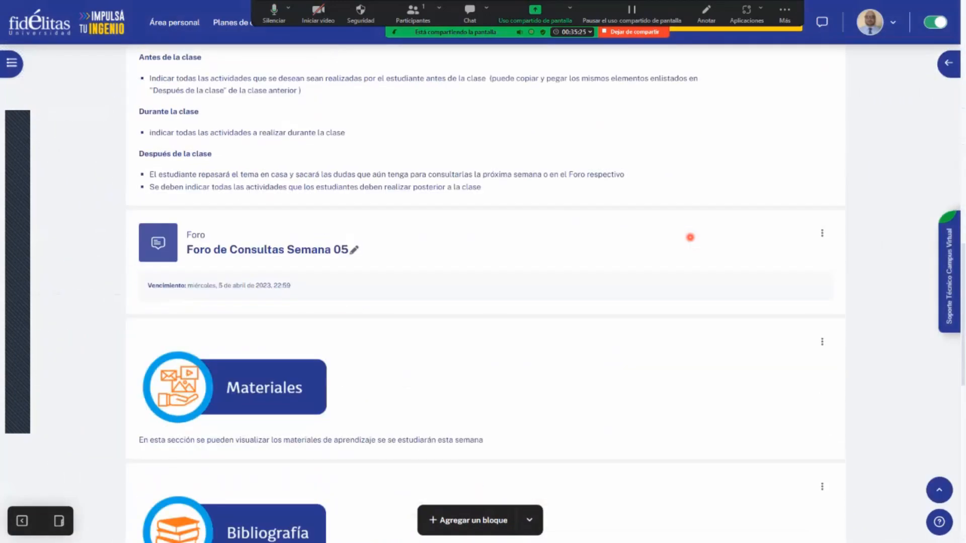
scroll(353, 395, "down", 3)
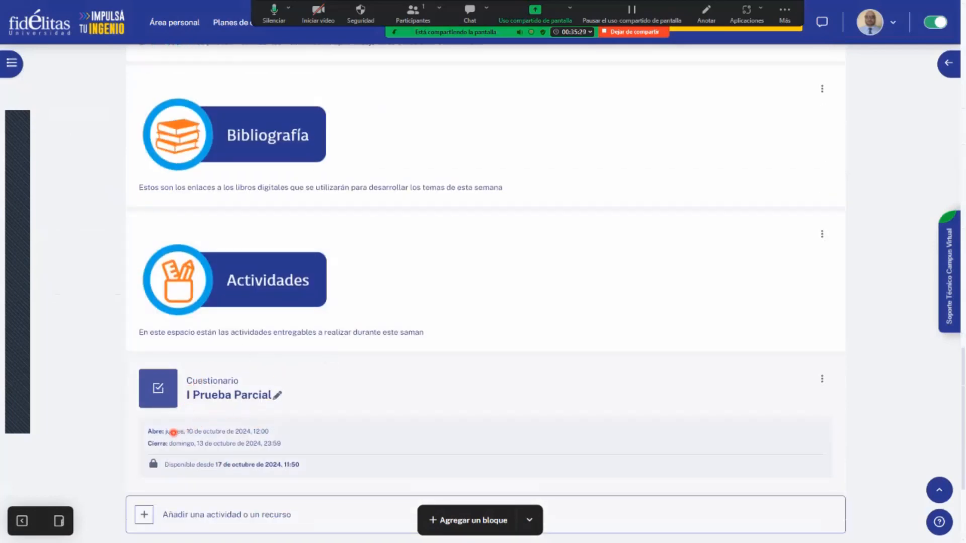
scroll(240, 432, "down", 1)
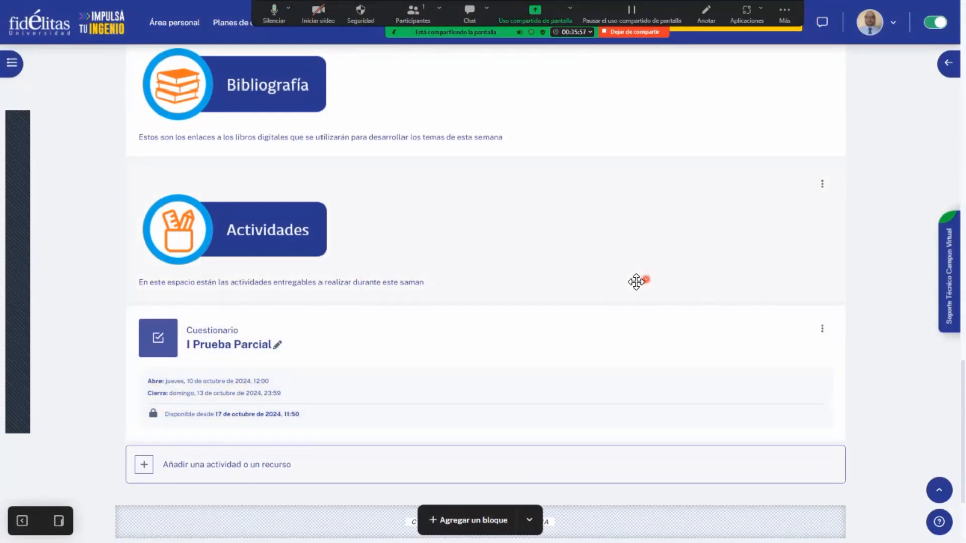
scroll(637, 282, "up", 3)
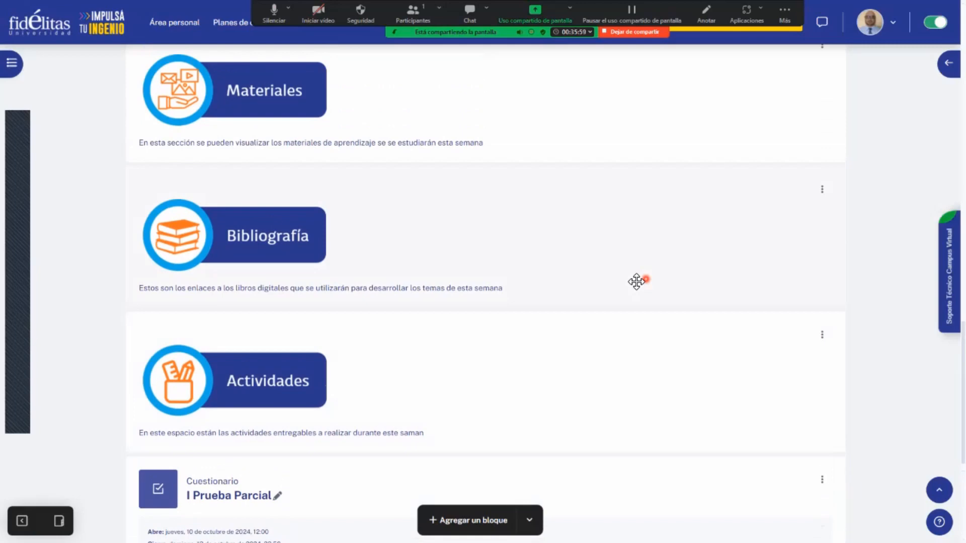
scroll(636, 282, "up", 8)
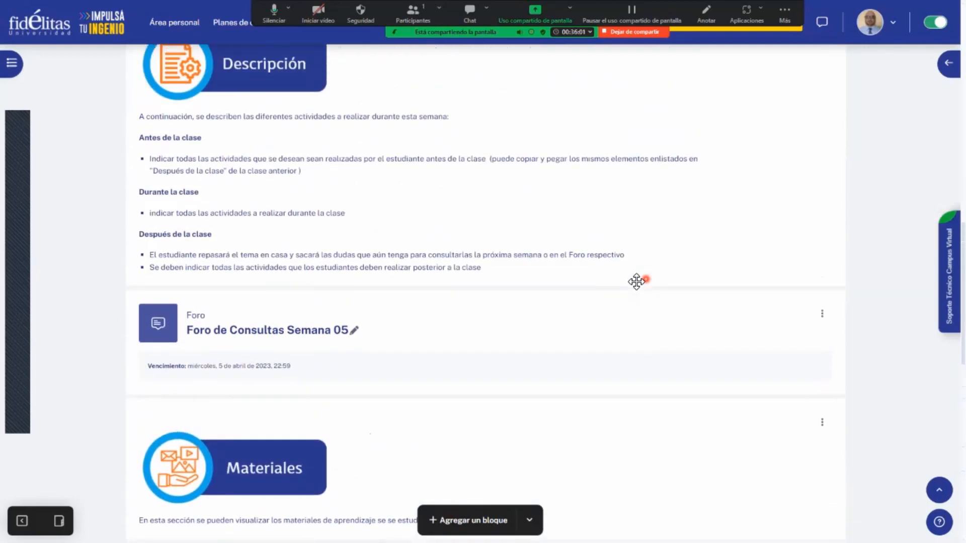
scroll(637, 281, "up", 10)
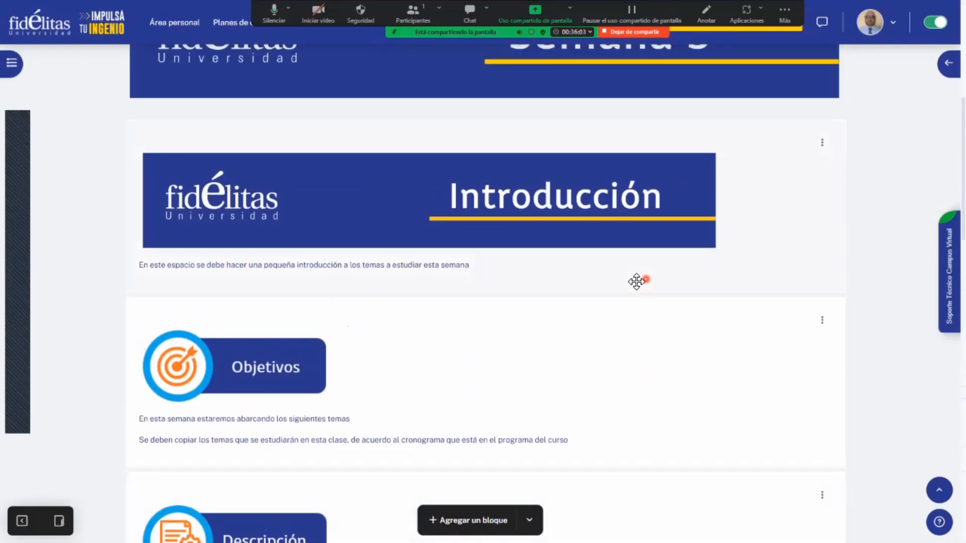
scroll(636, 281, "down", 7)
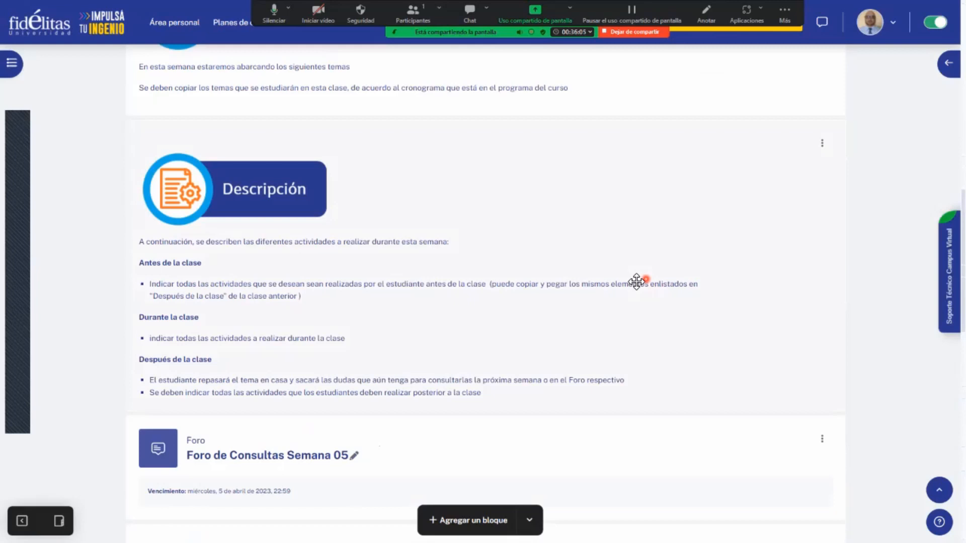